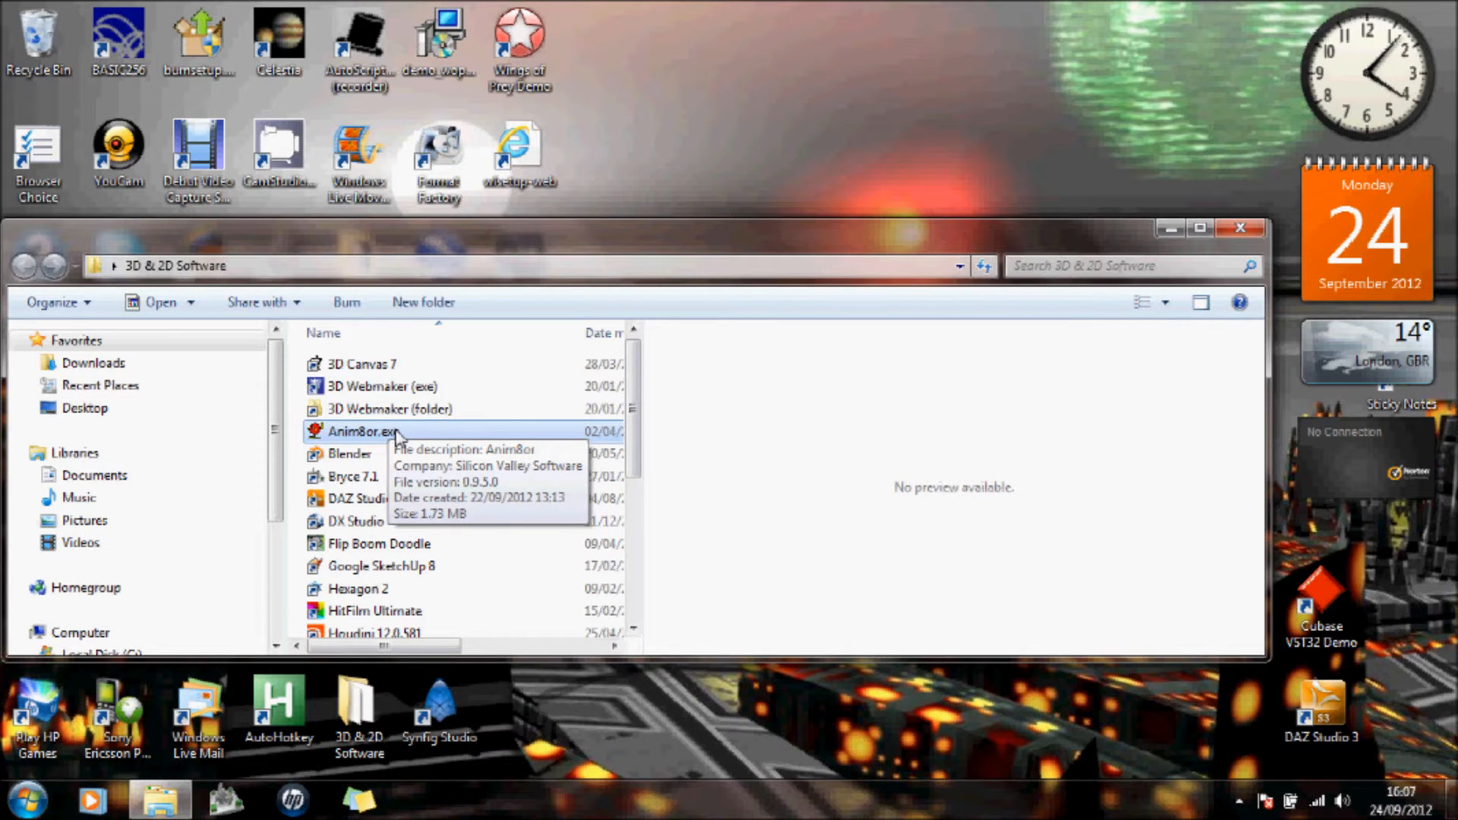
Step: Launch Anim8or from the 3D & 2D Software folder and maximize its window
double_click(396, 435)
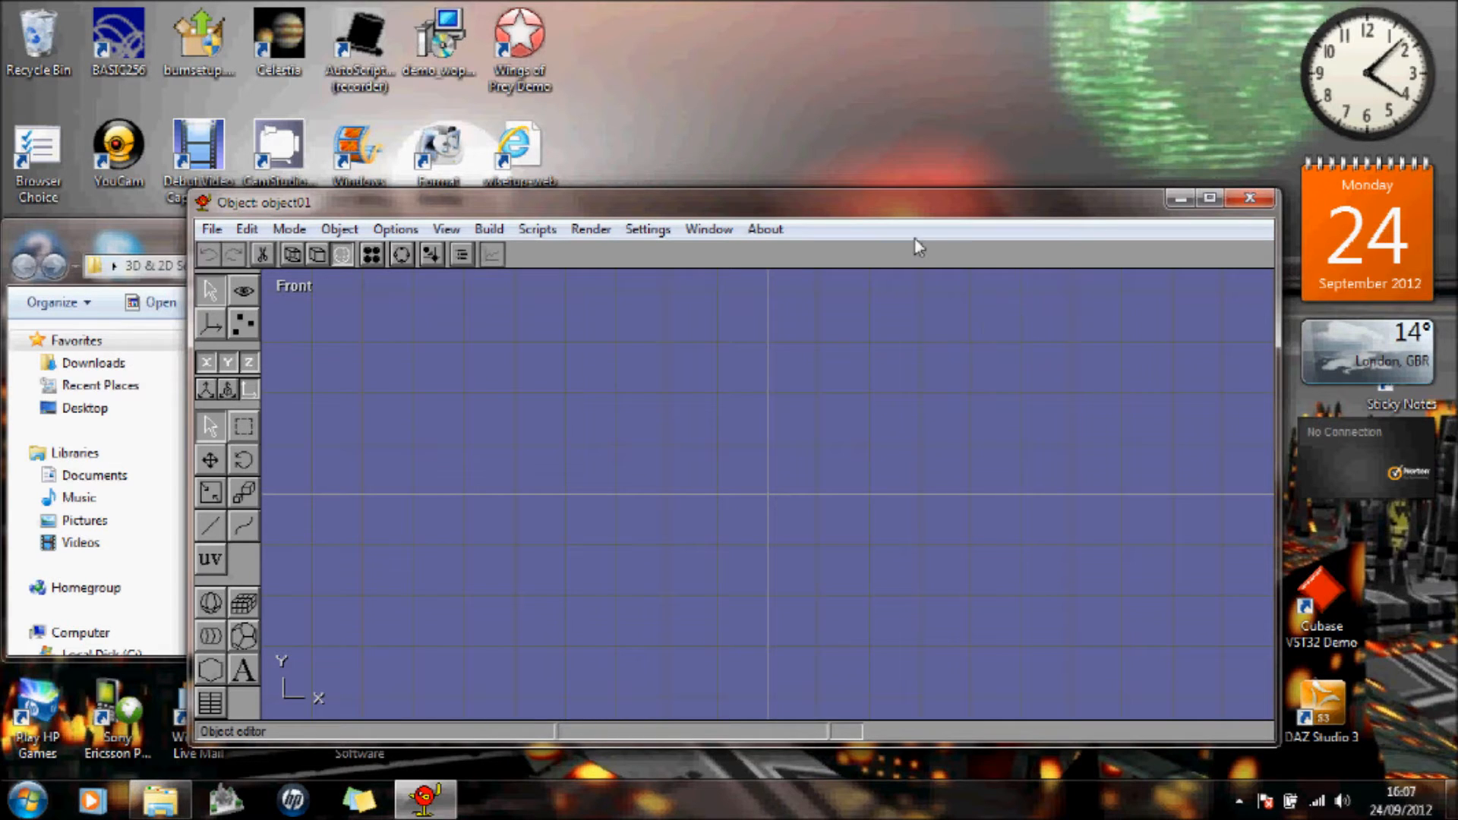
click(1210, 198)
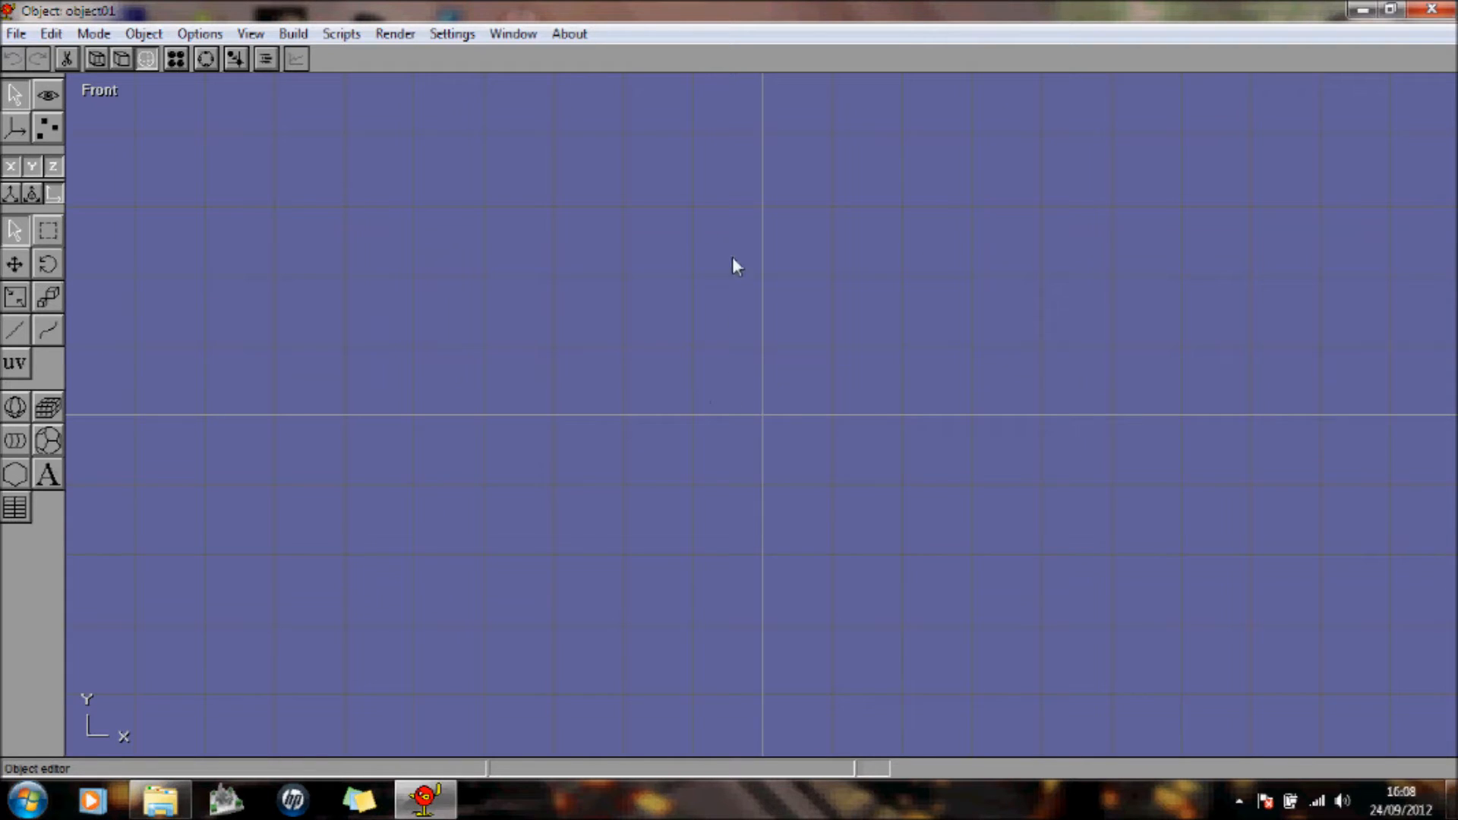
Step: In the Scene editor's environment settings, set the background to Panorama with the image ENV DAWN FRONT PLUS Z.jpg
click(94, 34)
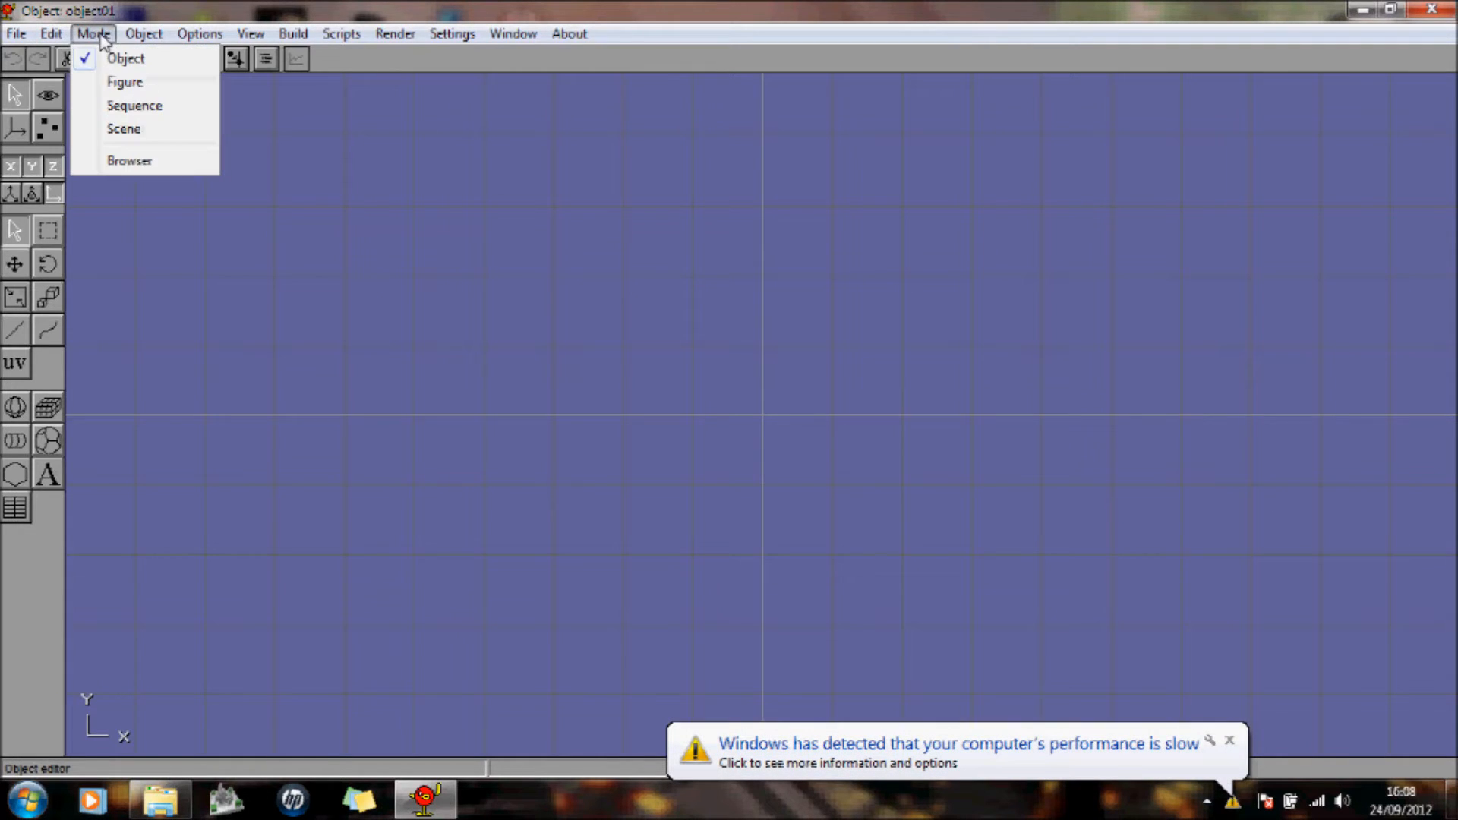
click(101, 131)
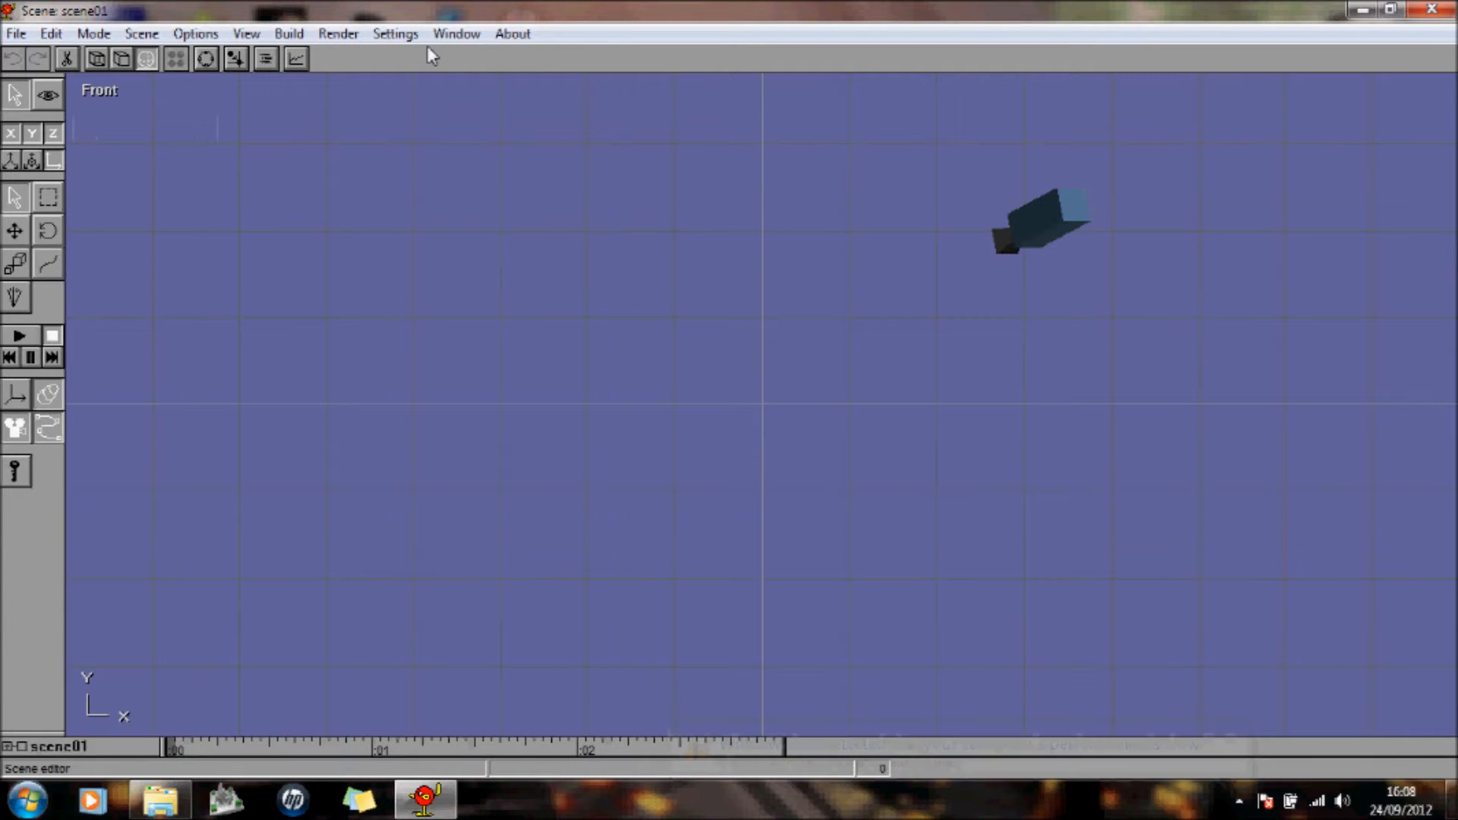
click(406, 38)
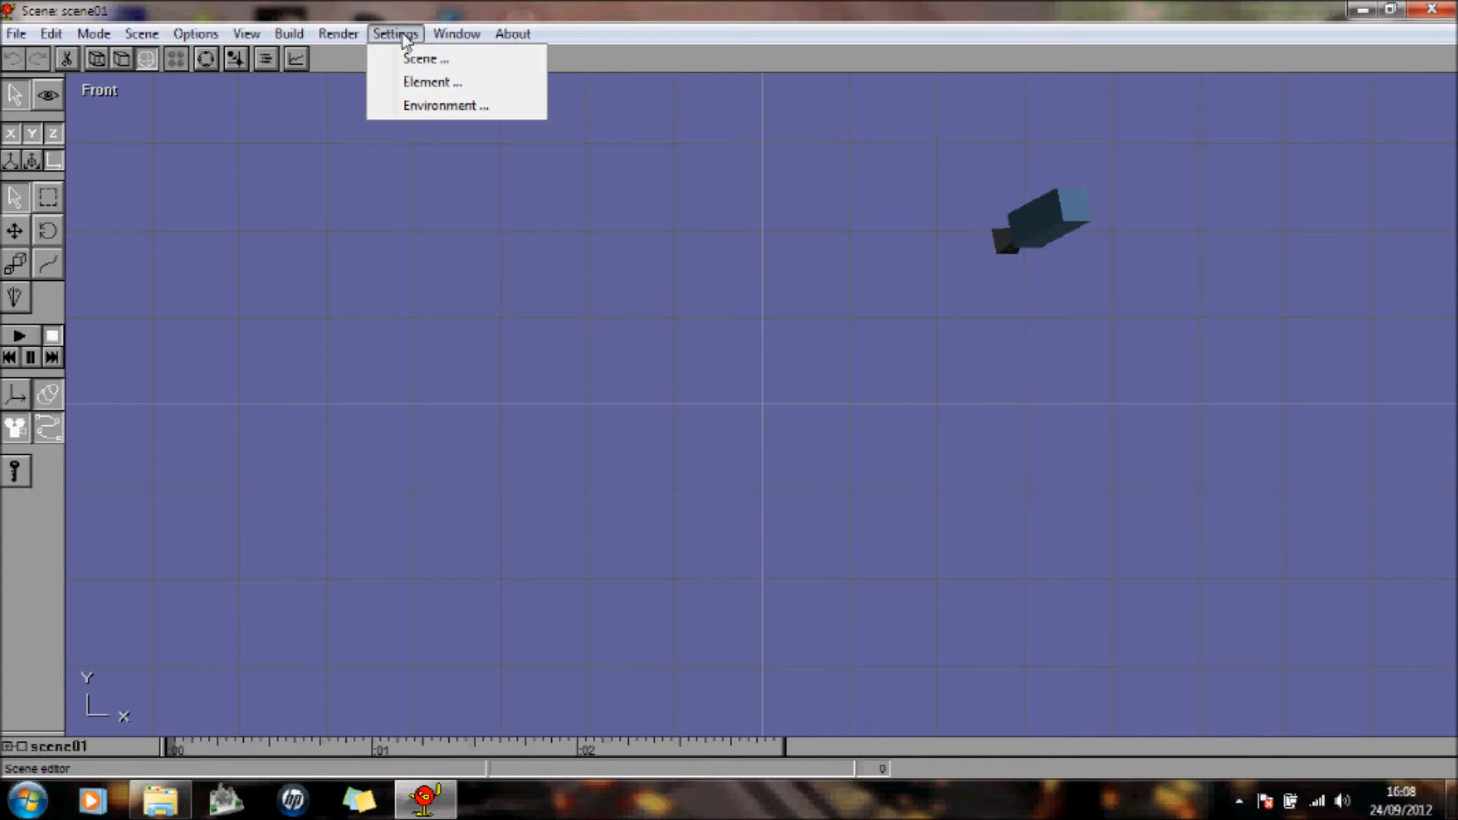
click(446, 106)
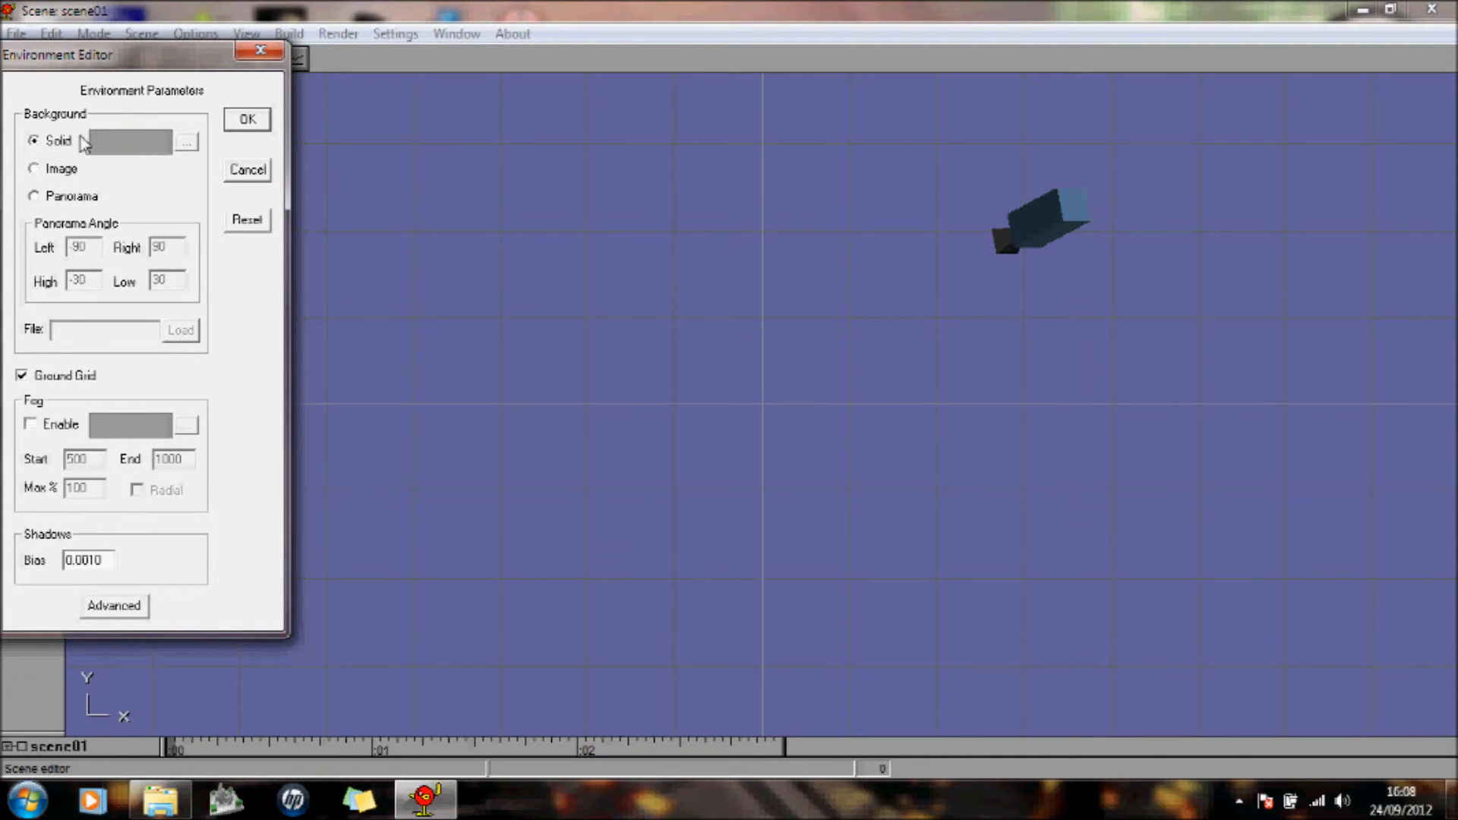
click(190, 143)
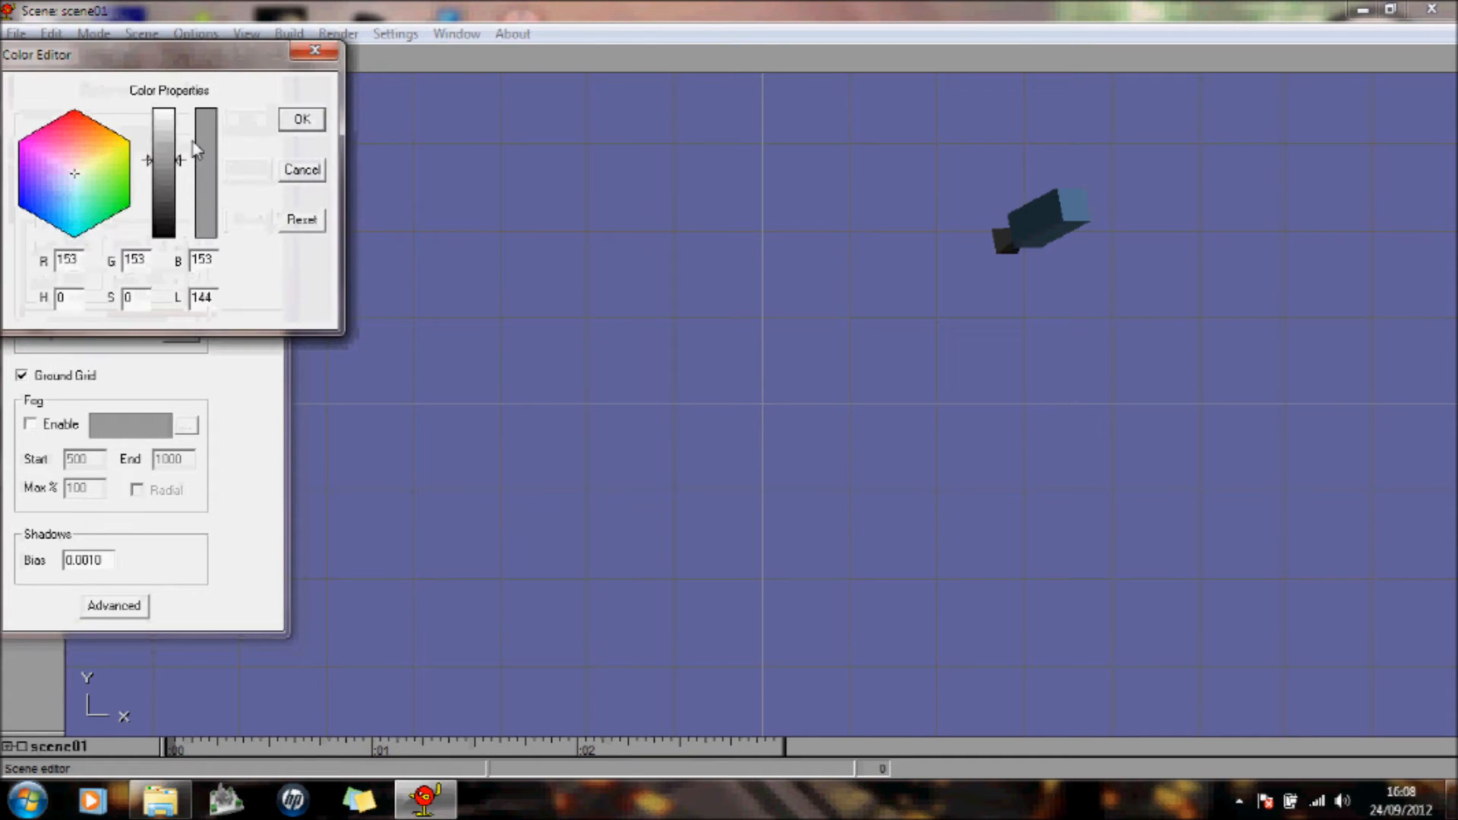
click(325, 53)
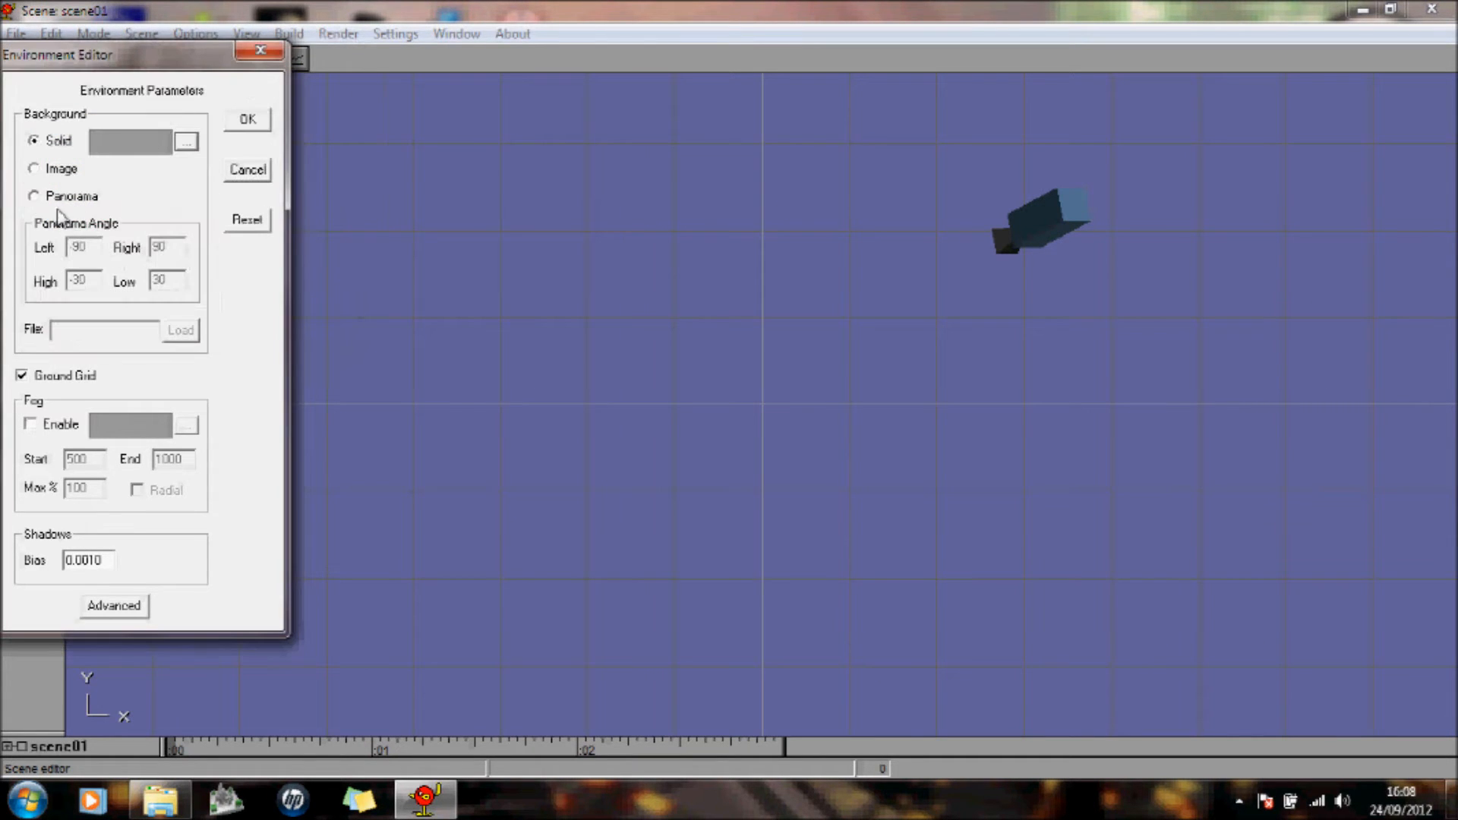
click(33, 170)
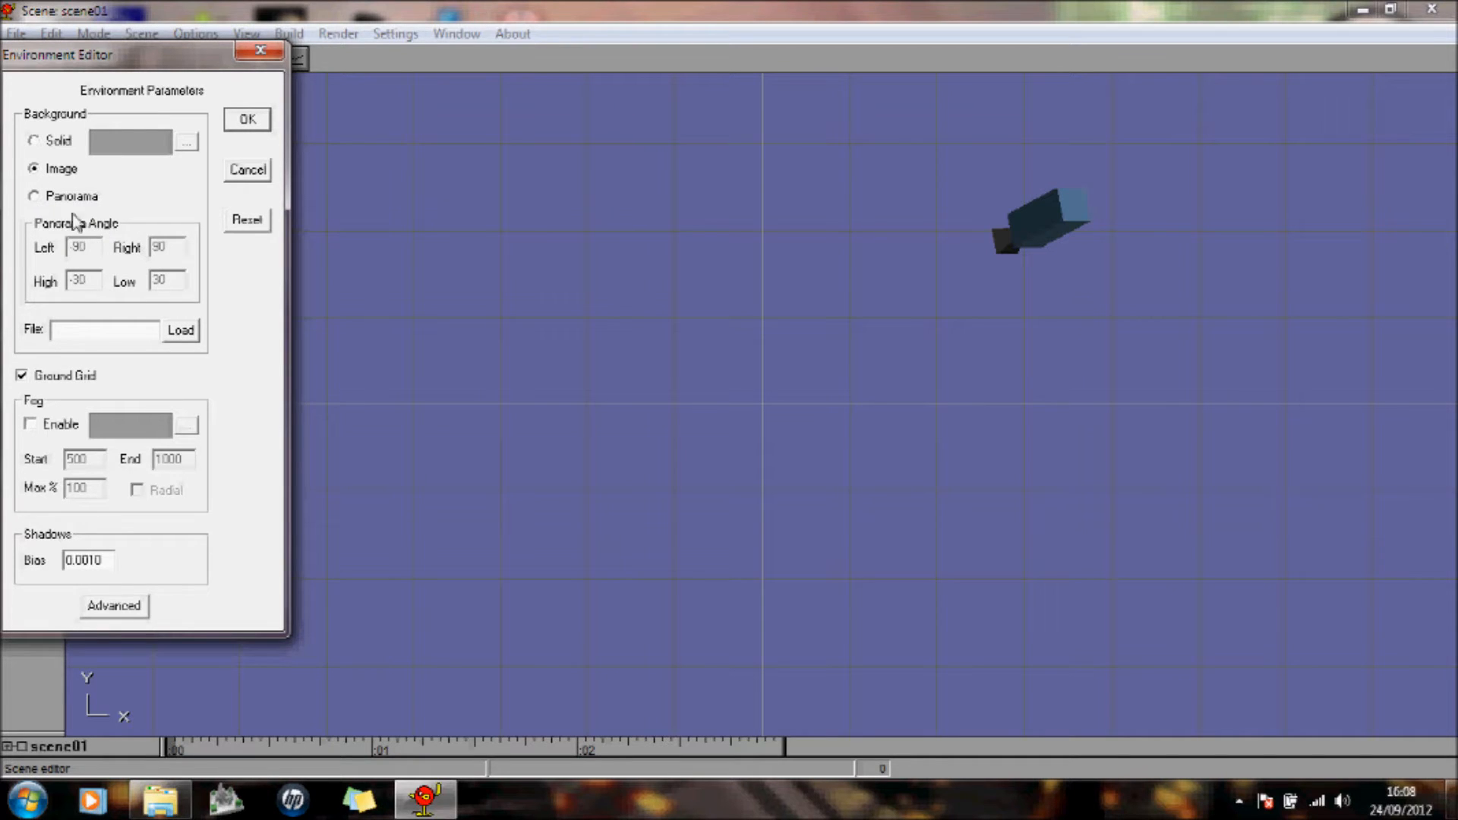
click(35, 196)
click(182, 333)
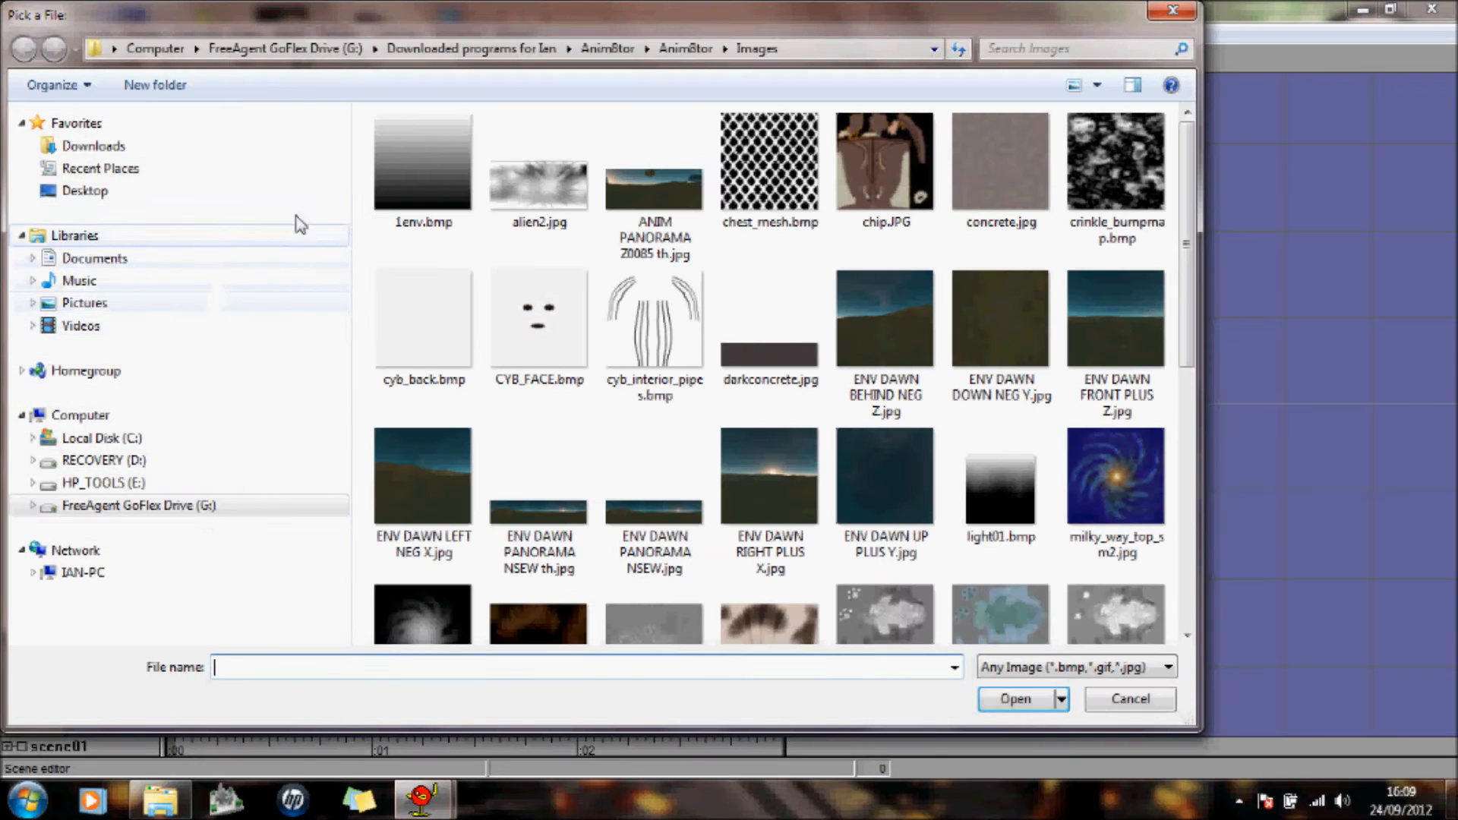
double_click(1141, 317)
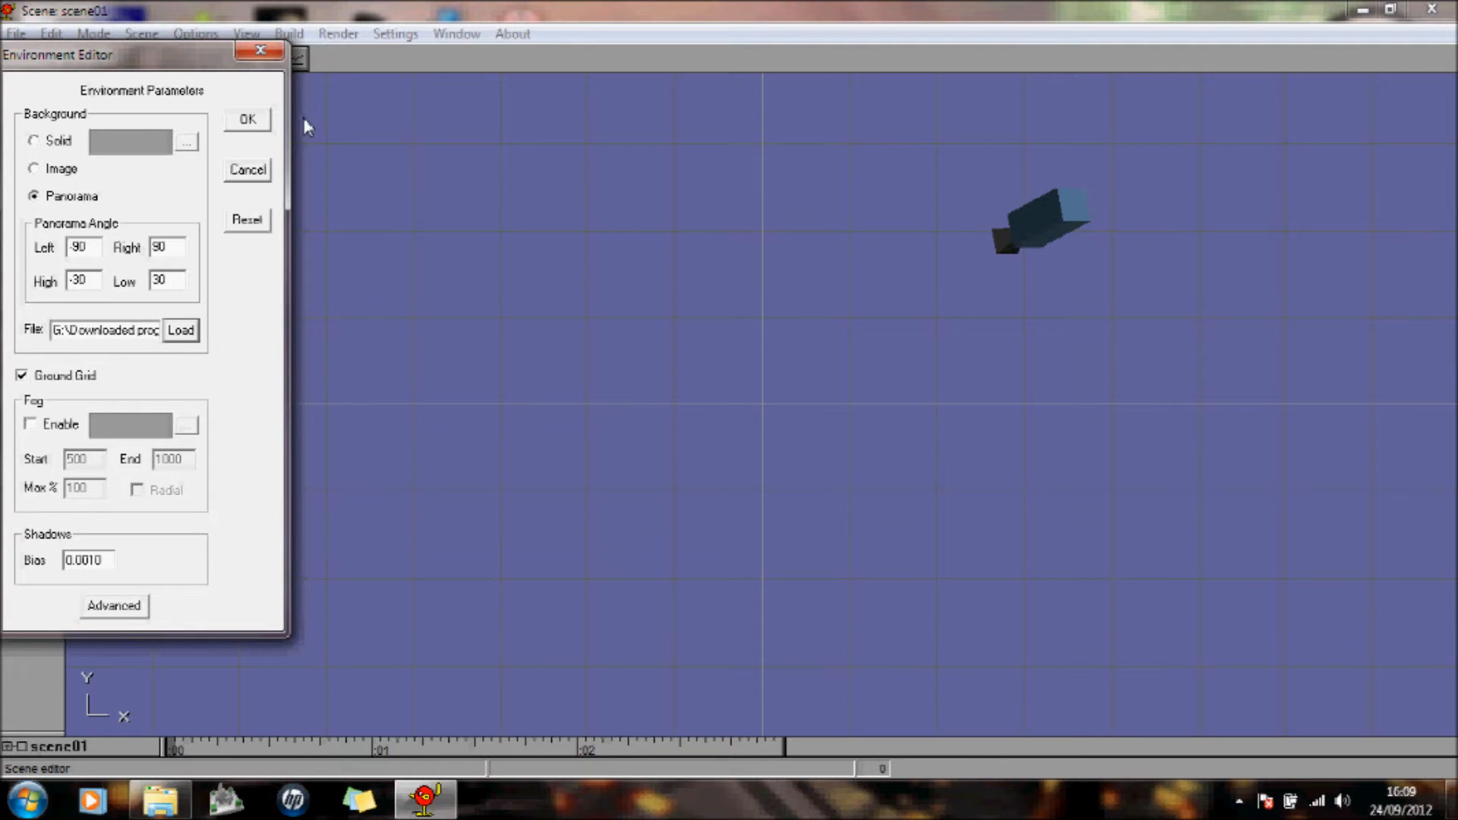
click(257, 121)
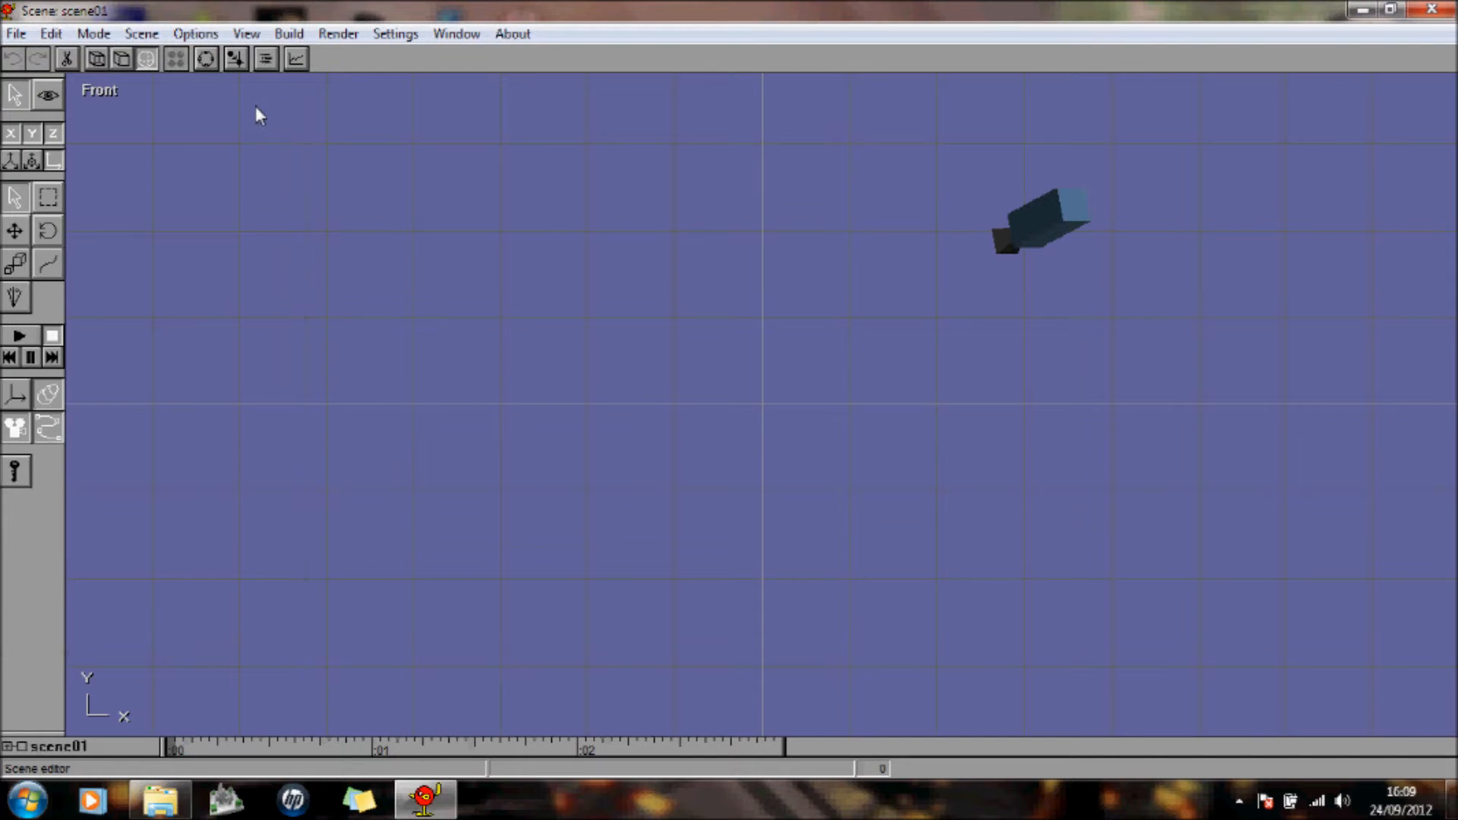
Step: Show all viewports of the scene at once, including the camera view
click(248, 34)
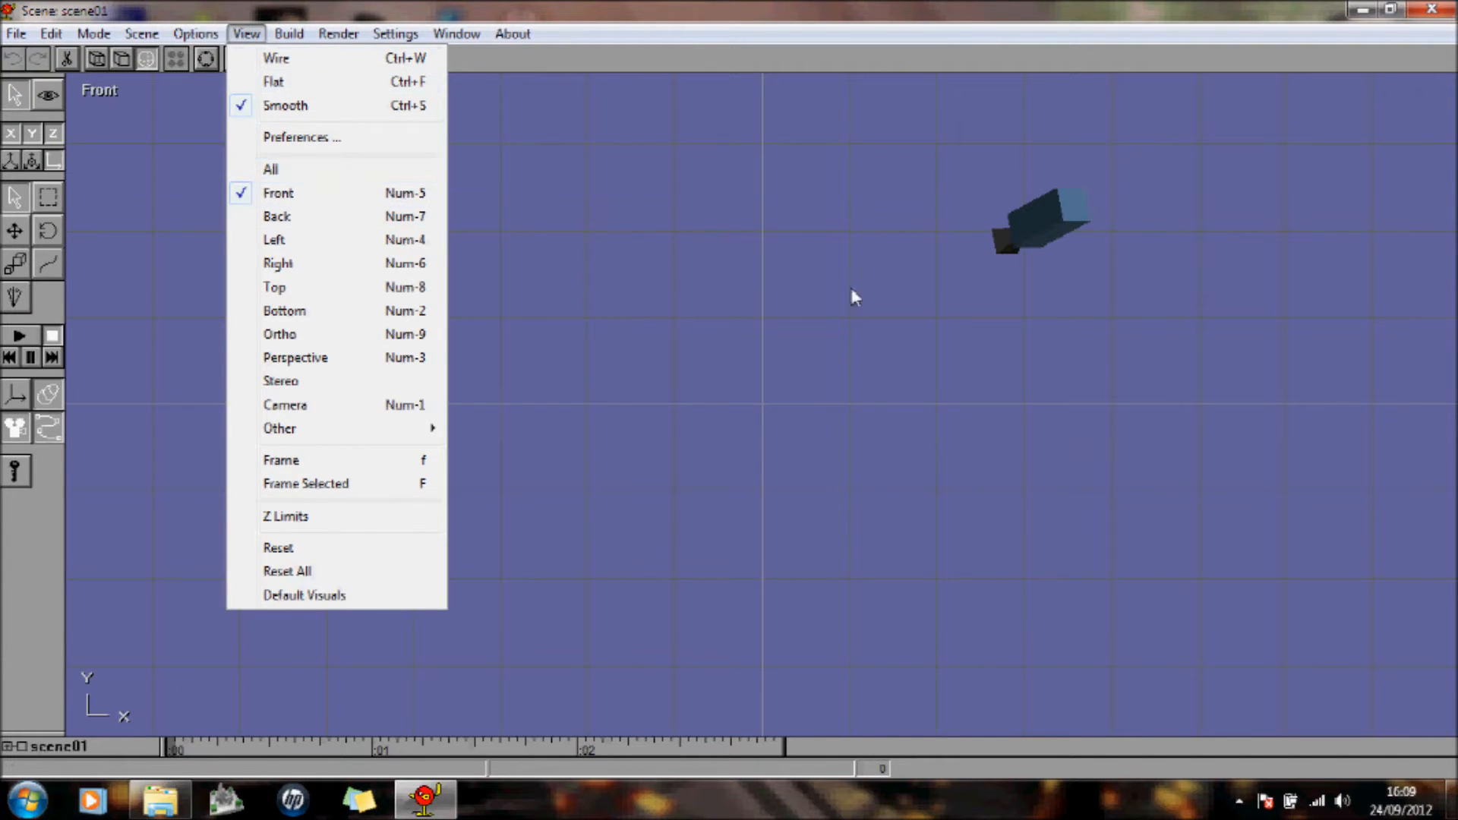
click(275, 168)
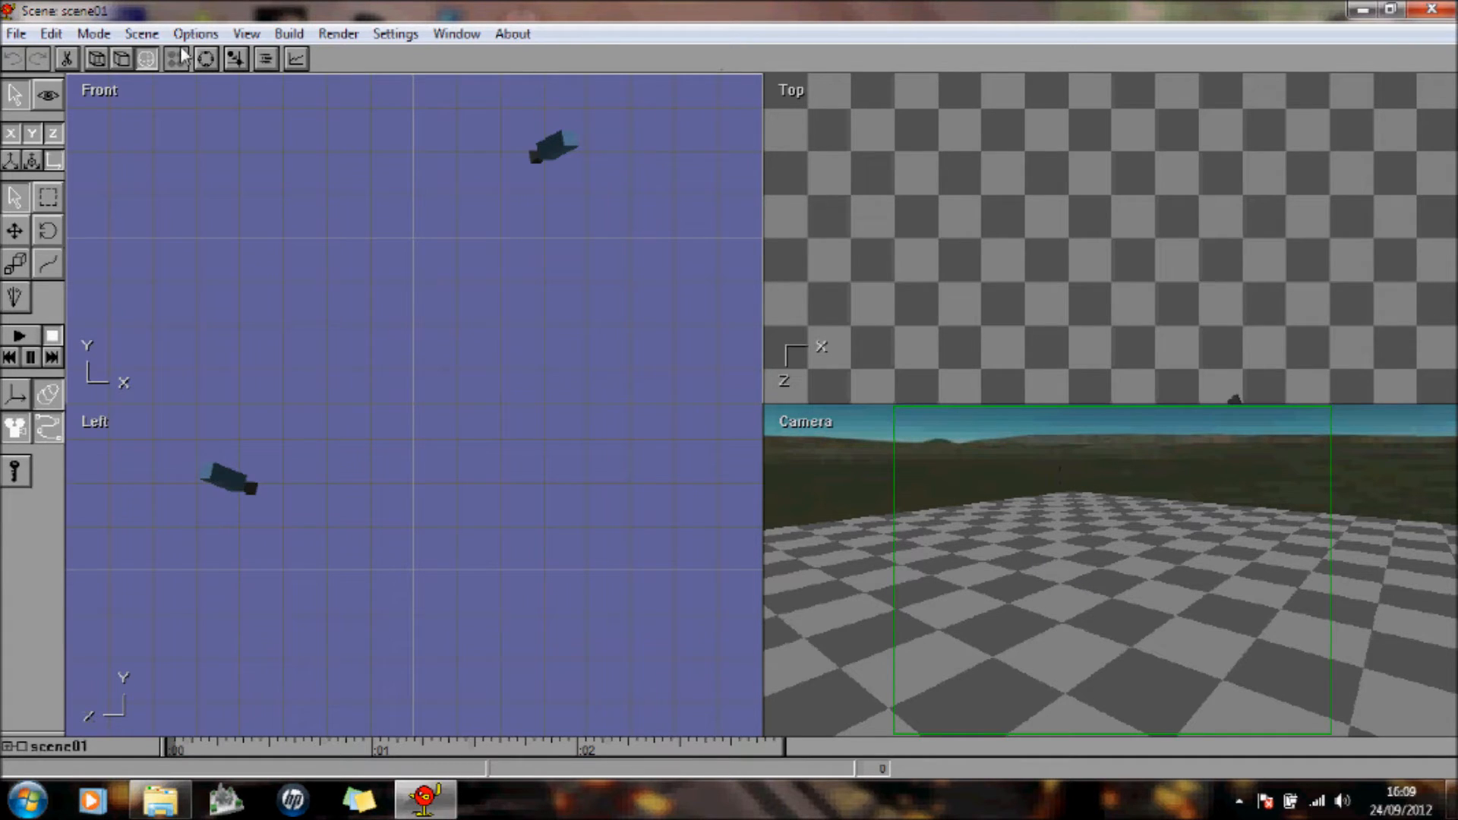
Step: In the Object editor, create a sphere and move it near the grid origin, to about (-8.9, 4.5, 0)
click(96, 34)
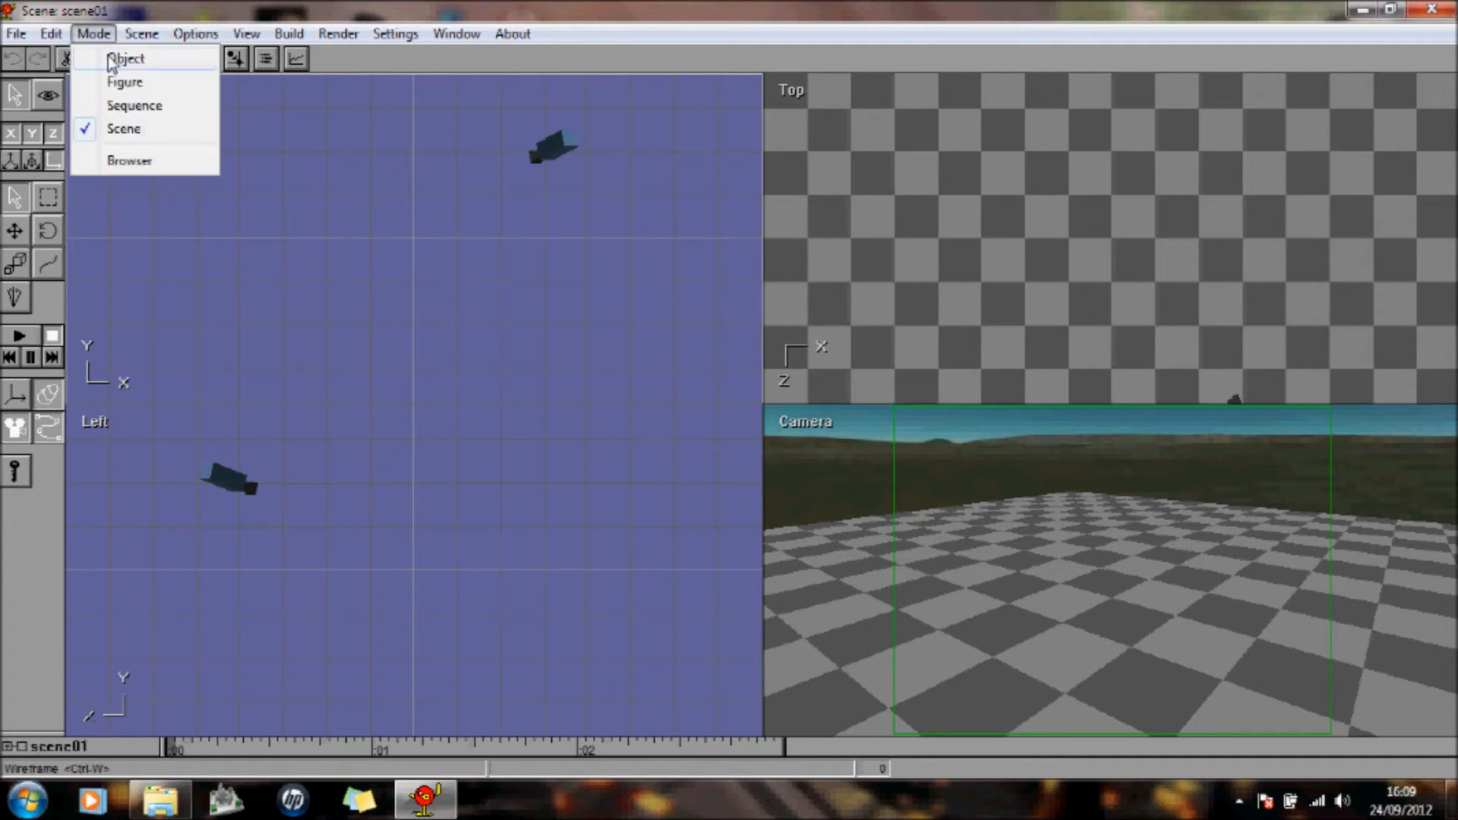
click(115, 58)
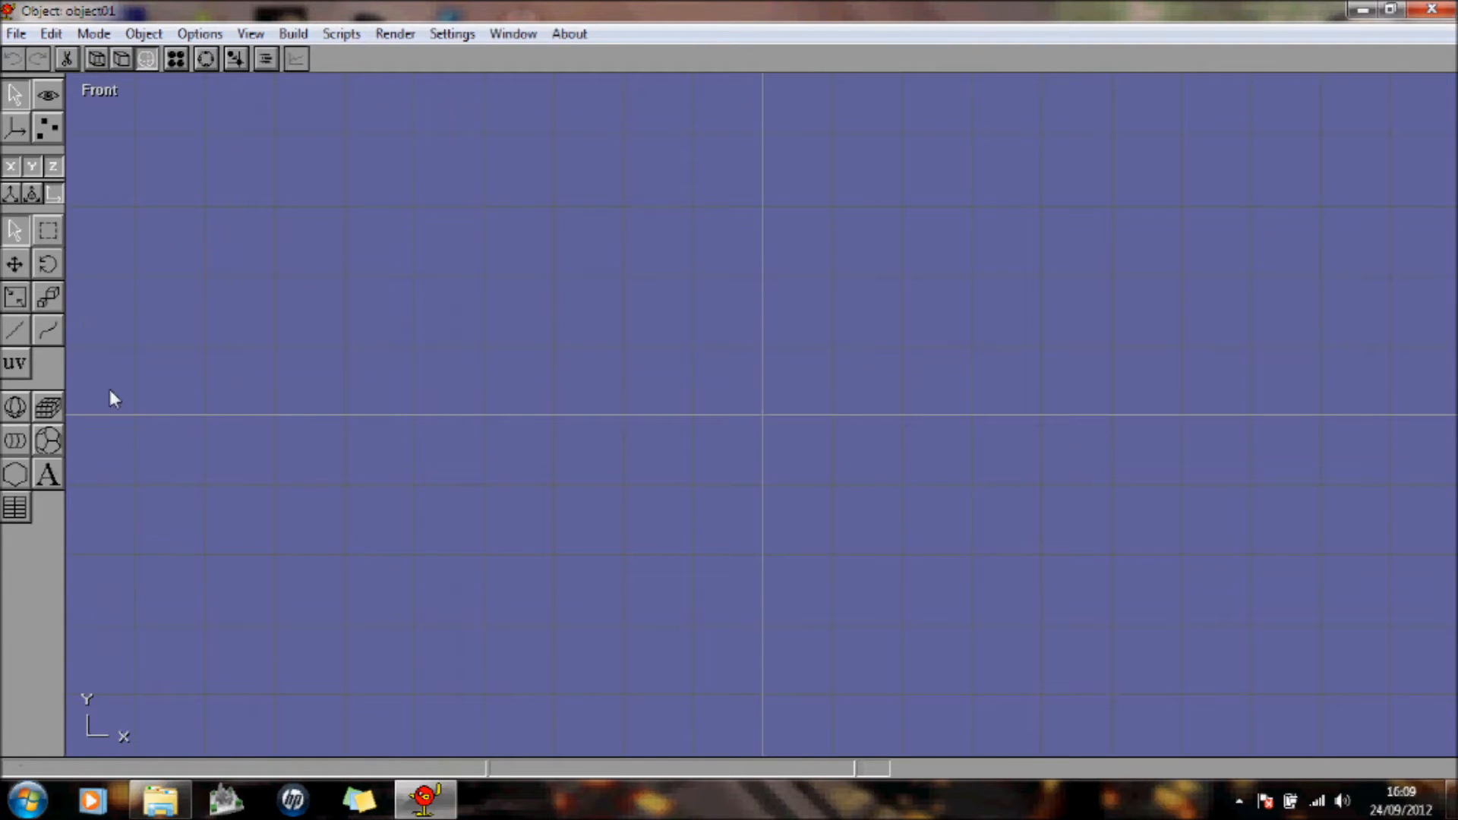
click(16, 409)
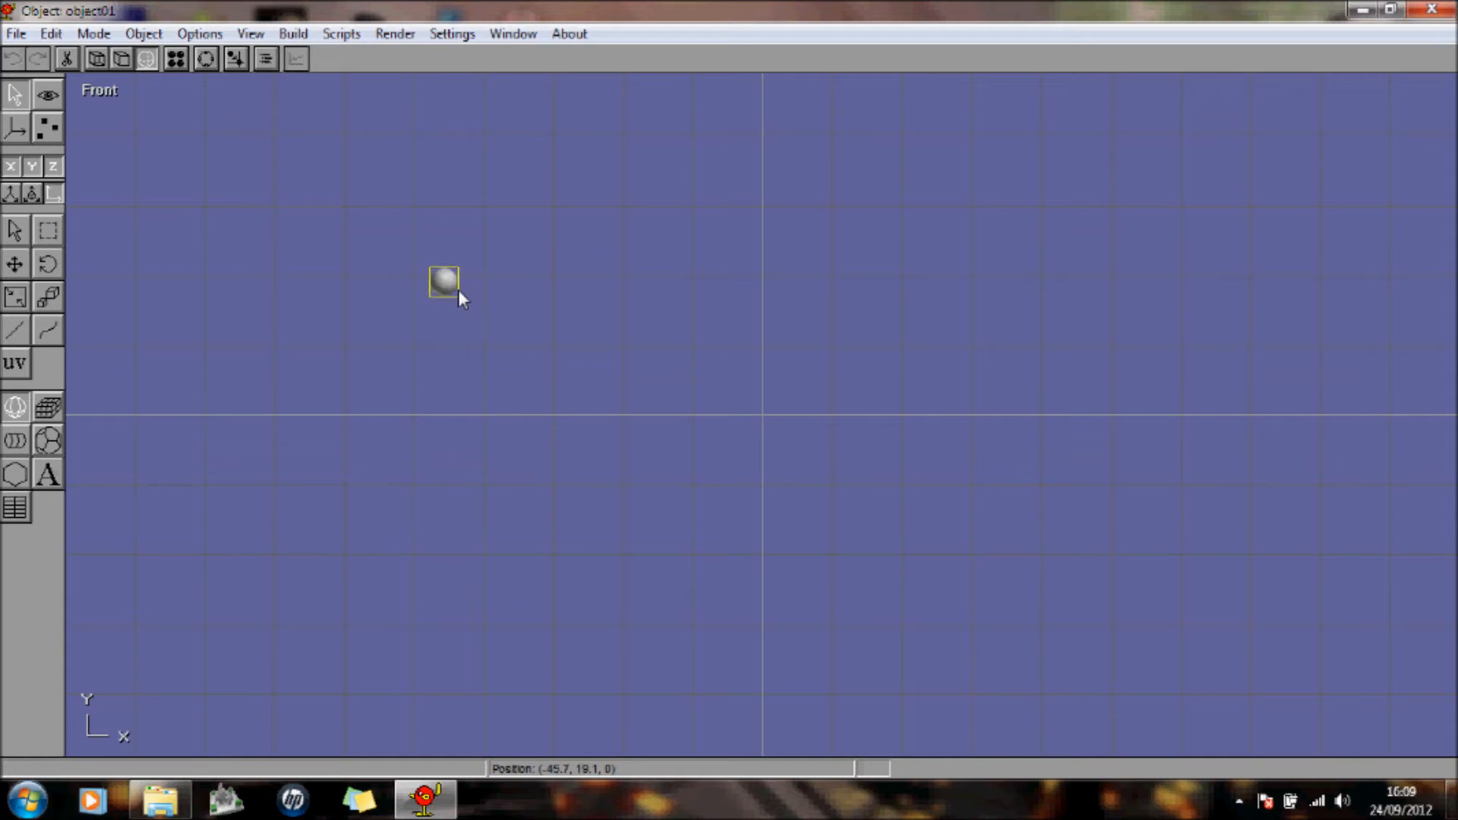
drag(465, 297, 524, 358)
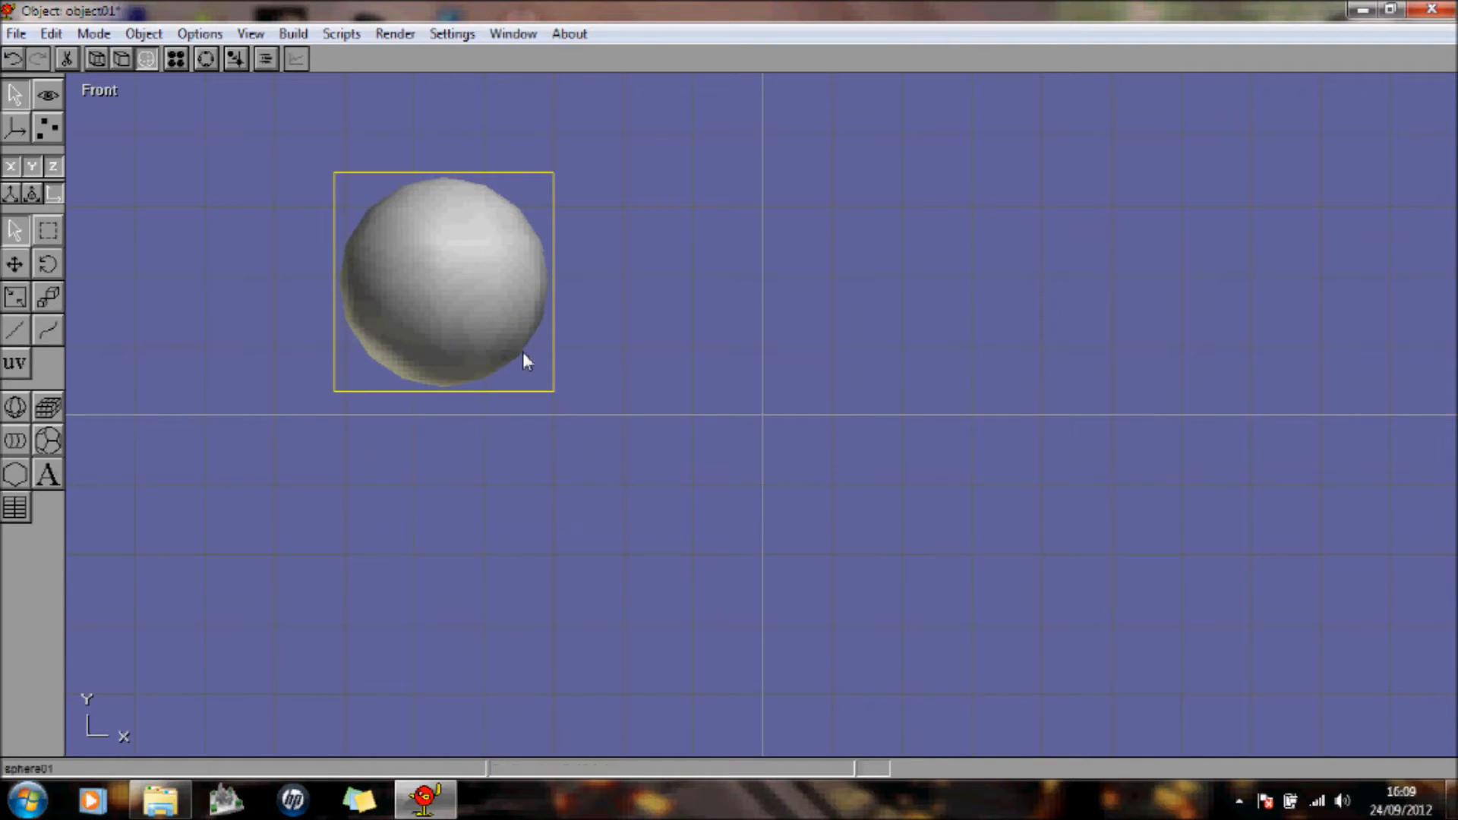
click(14, 264)
drag(400, 260, 637, 360)
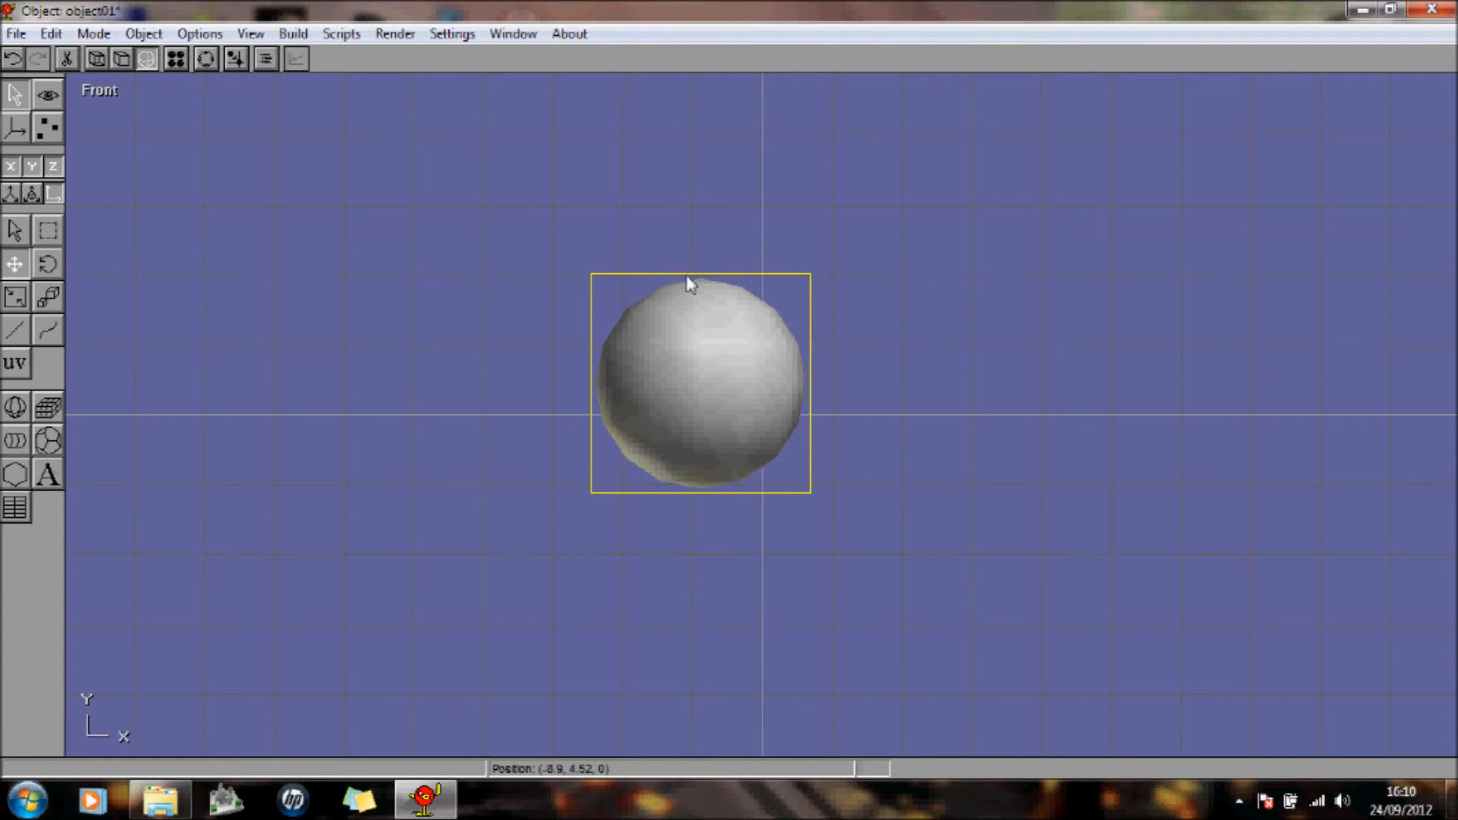
Step: Try to subdivide the faces of the sphere primitive
click(294, 35)
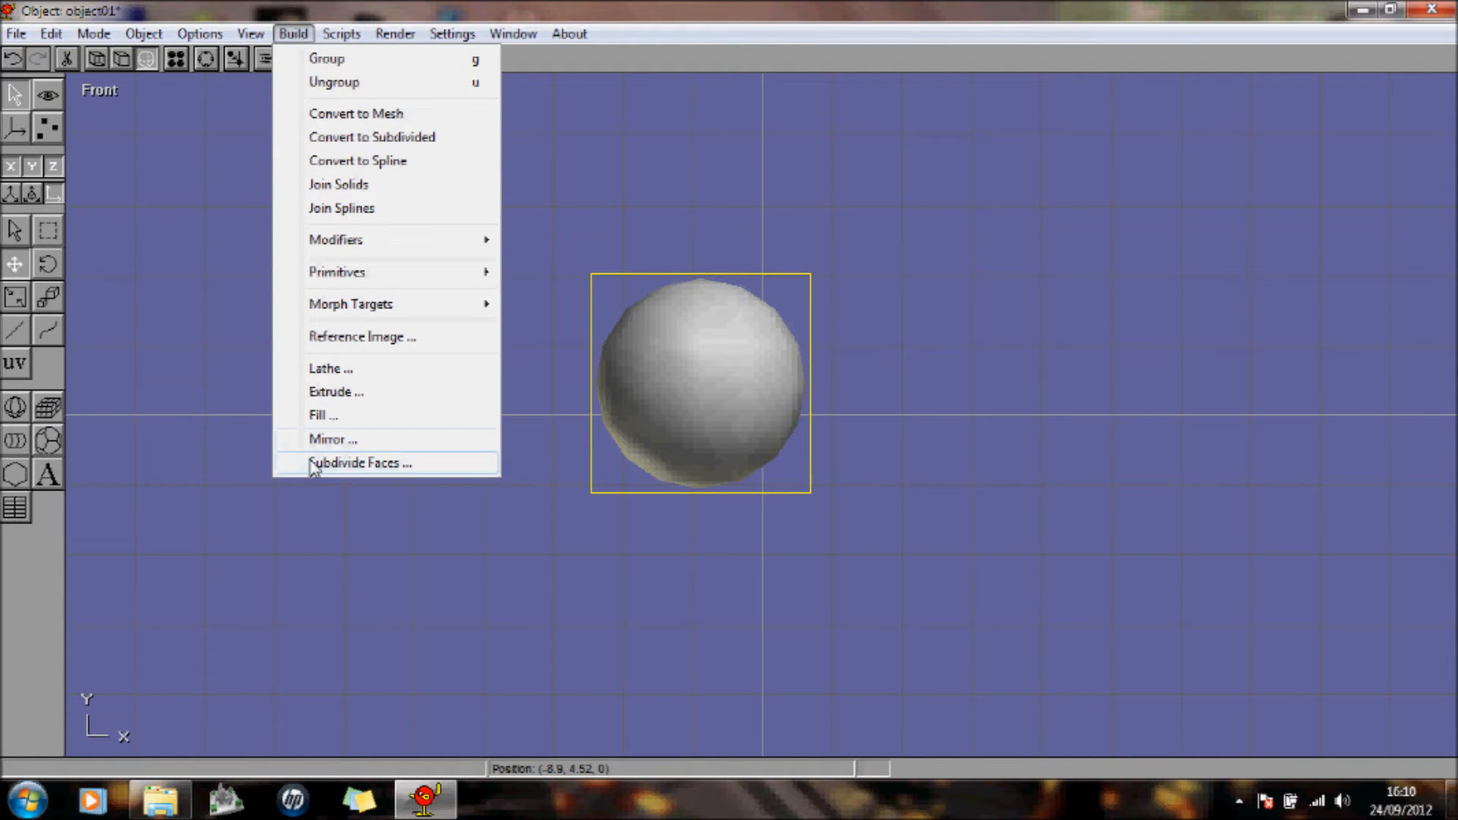
click(391, 463)
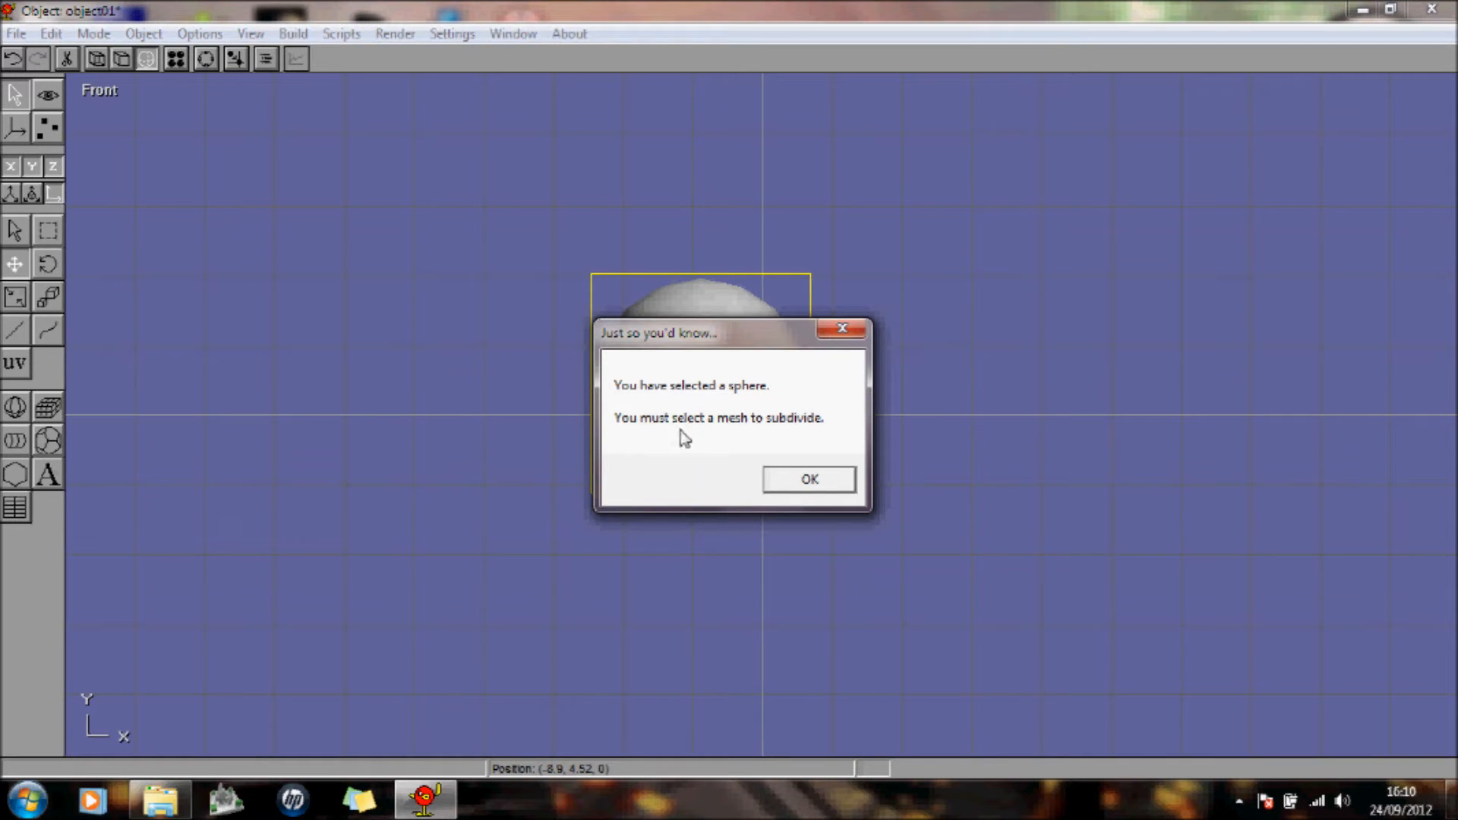
click(797, 480)
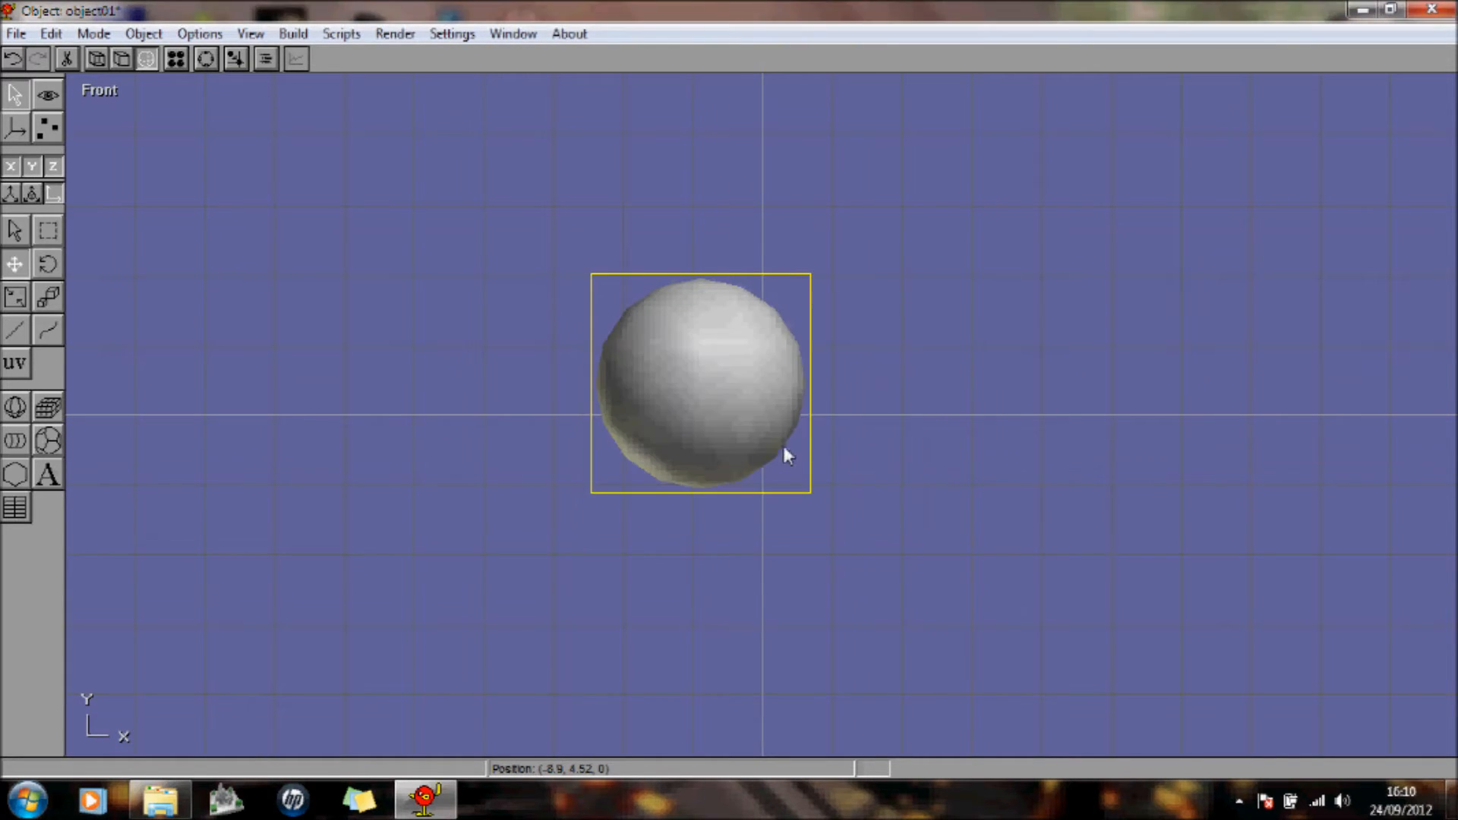
Step: Convert the sphere to a mesh and subdivide its faces twice, keeping the default smoothing tension
click(296, 38)
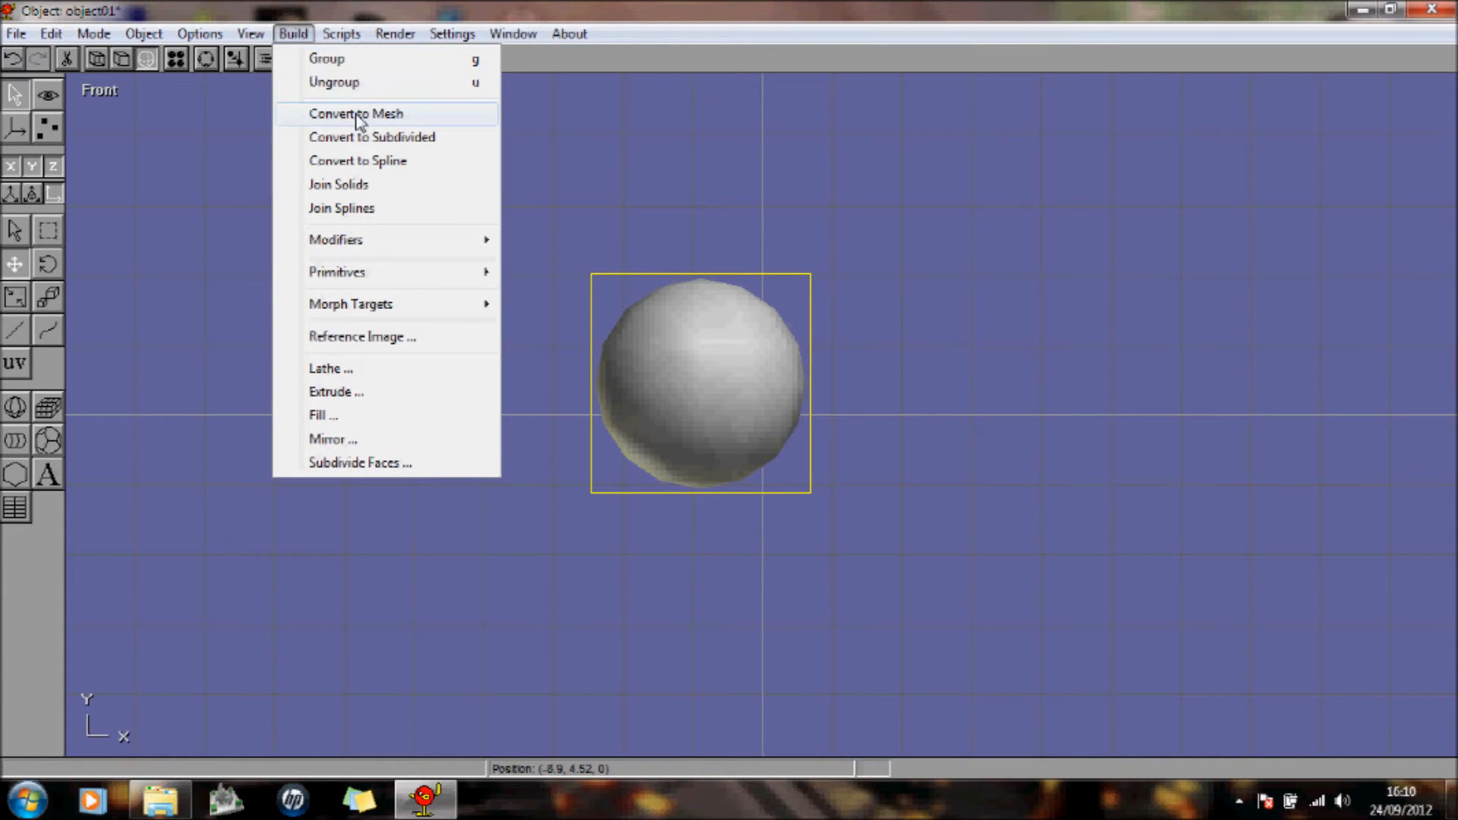
click(360, 116)
click(293, 33)
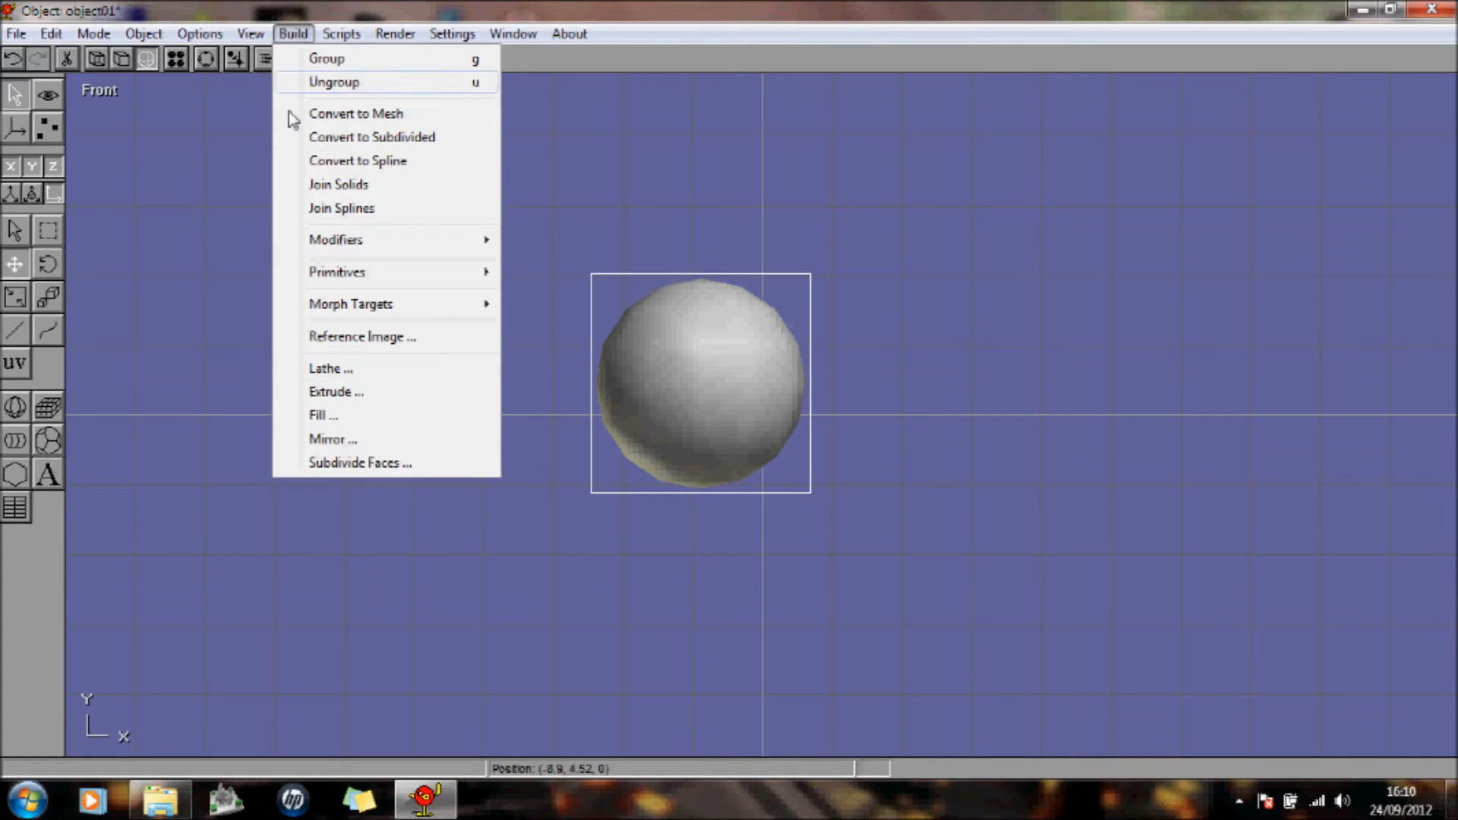
click(370, 463)
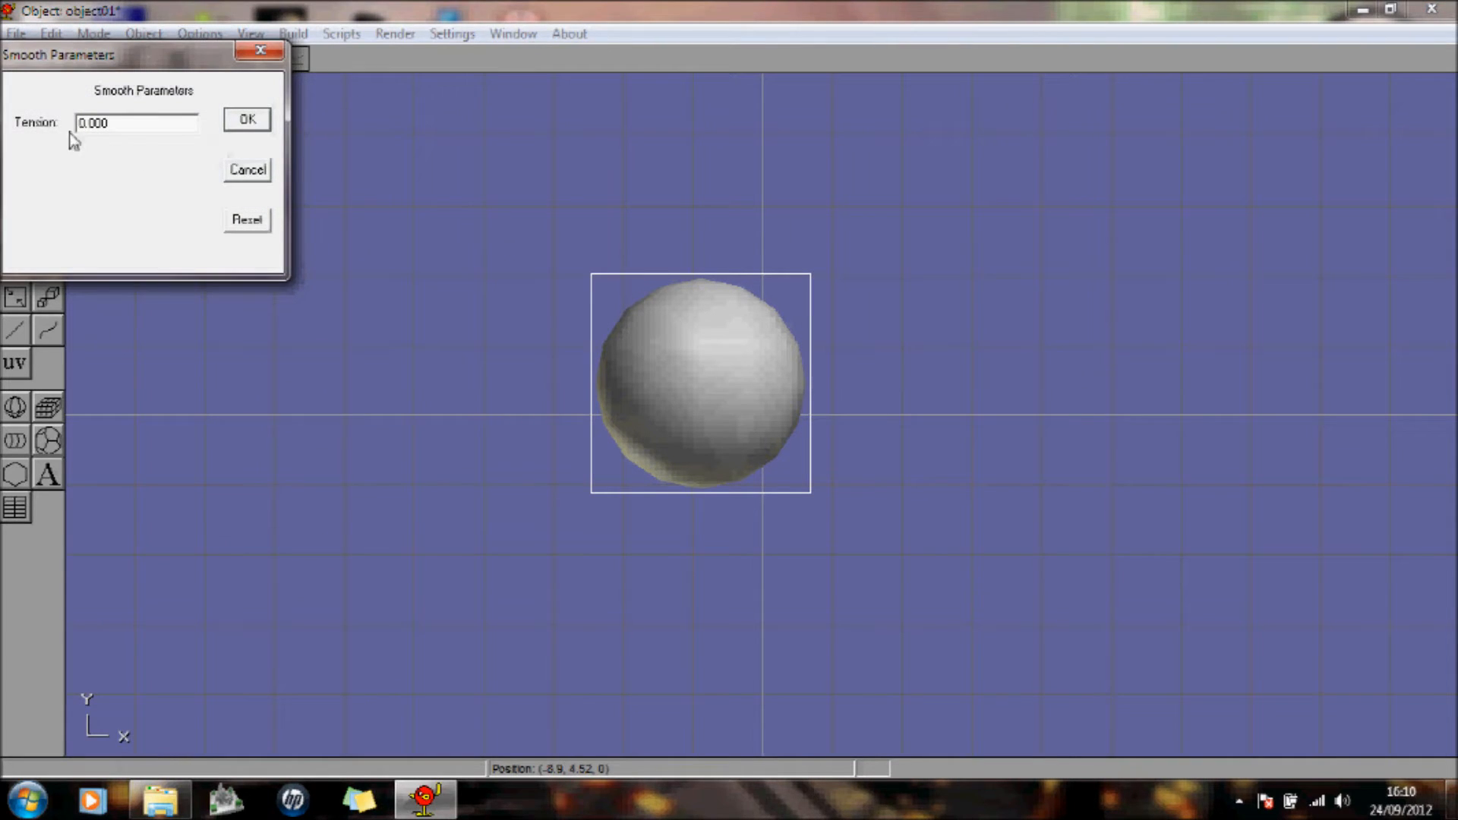
click(250, 123)
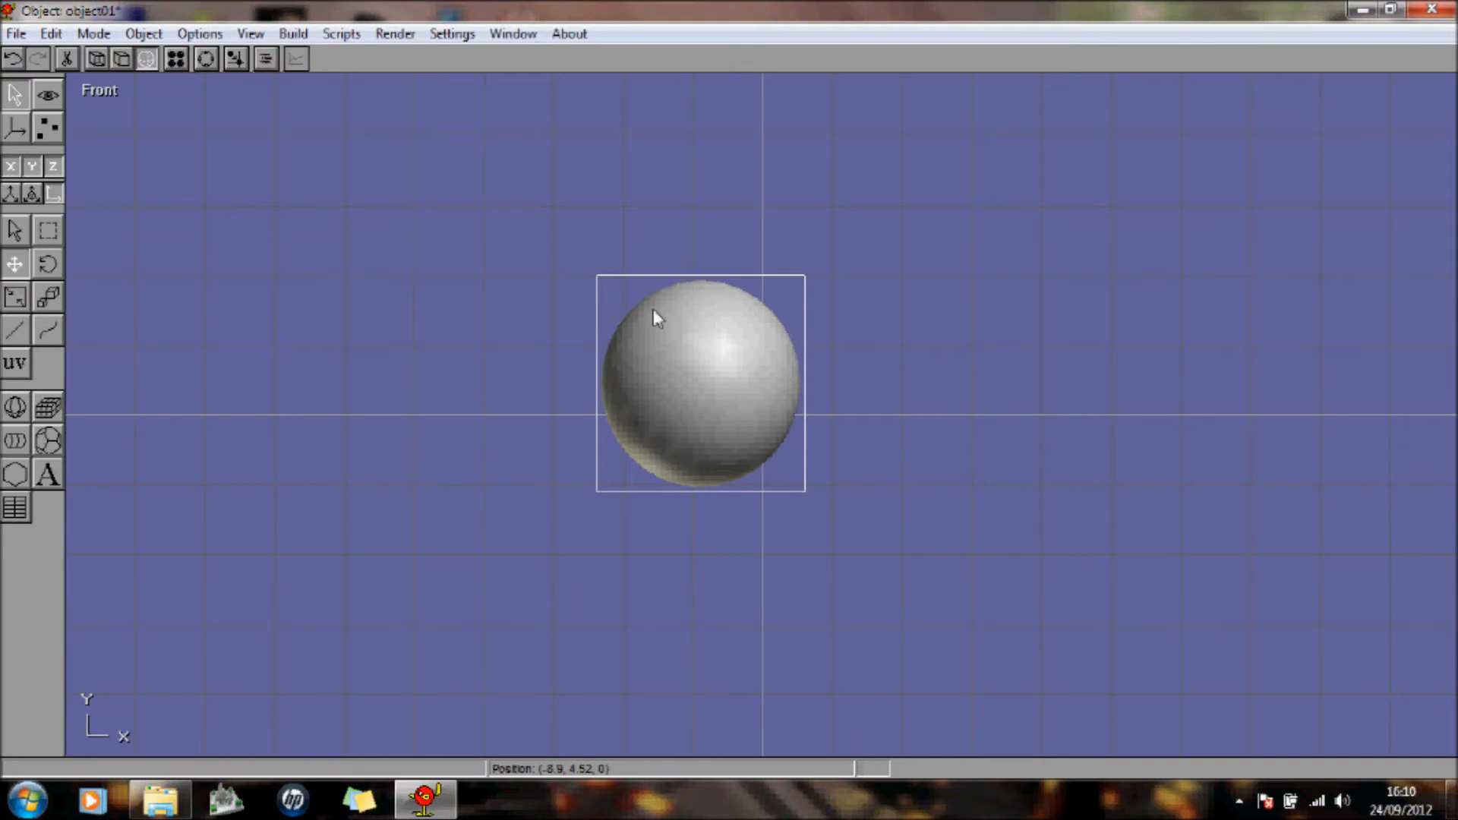
click(294, 34)
click(385, 464)
click(249, 121)
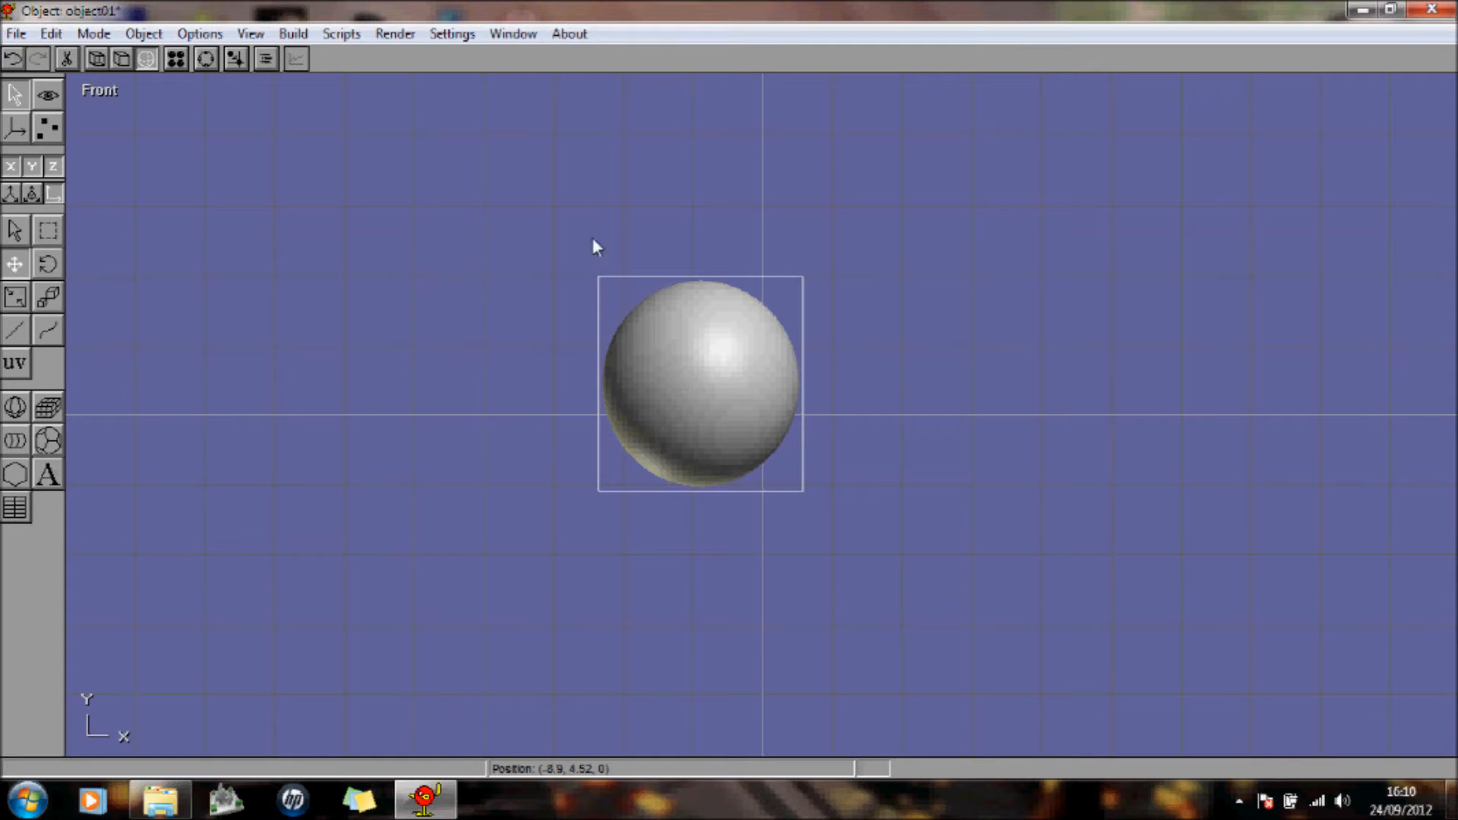
Step: Start a new object material and load milky_way_top_sm2.jpg as a texture for its emissive channel
click(177, 58)
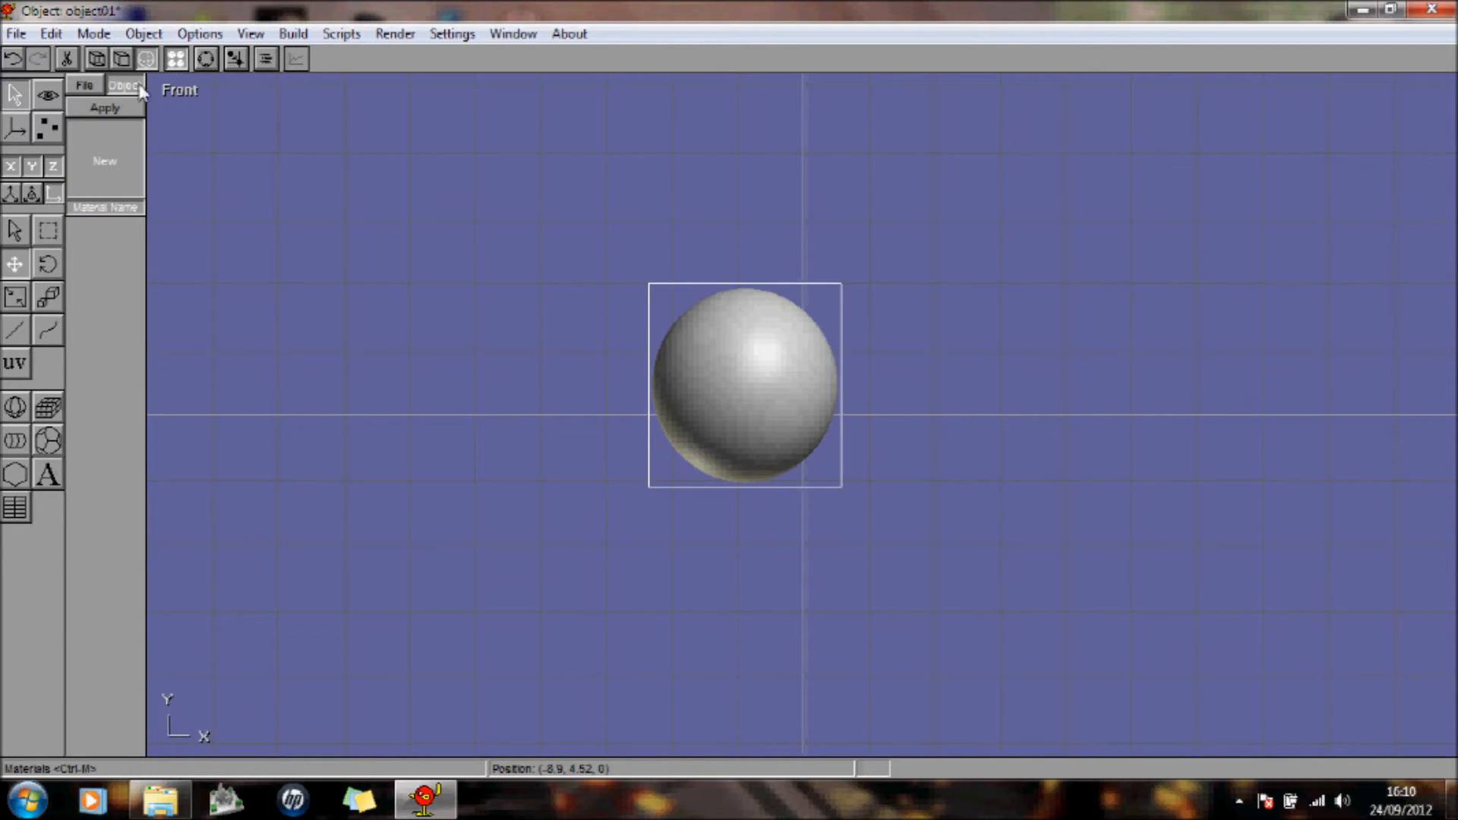
click(101, 164)
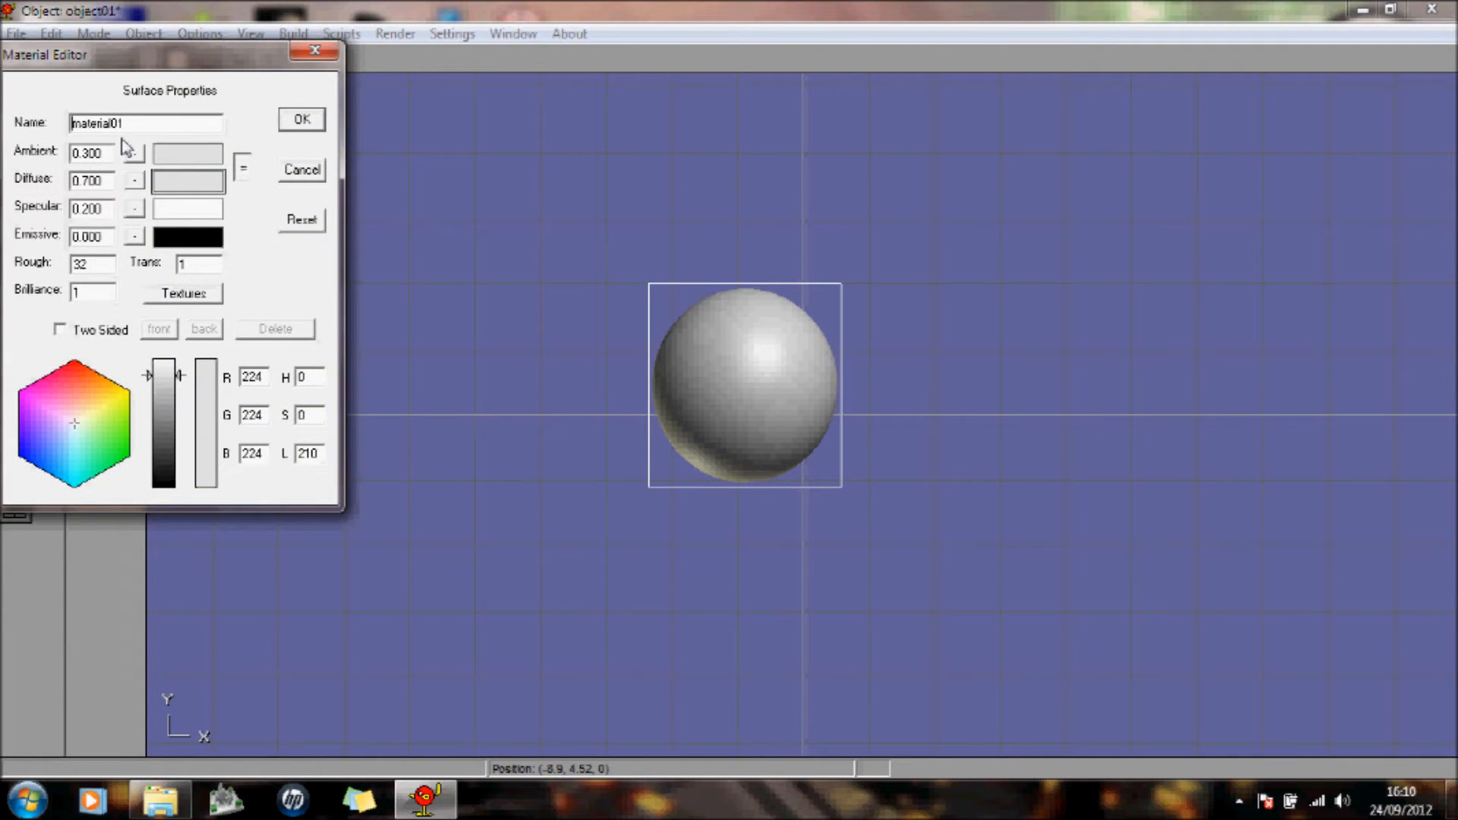
click(189, 296)
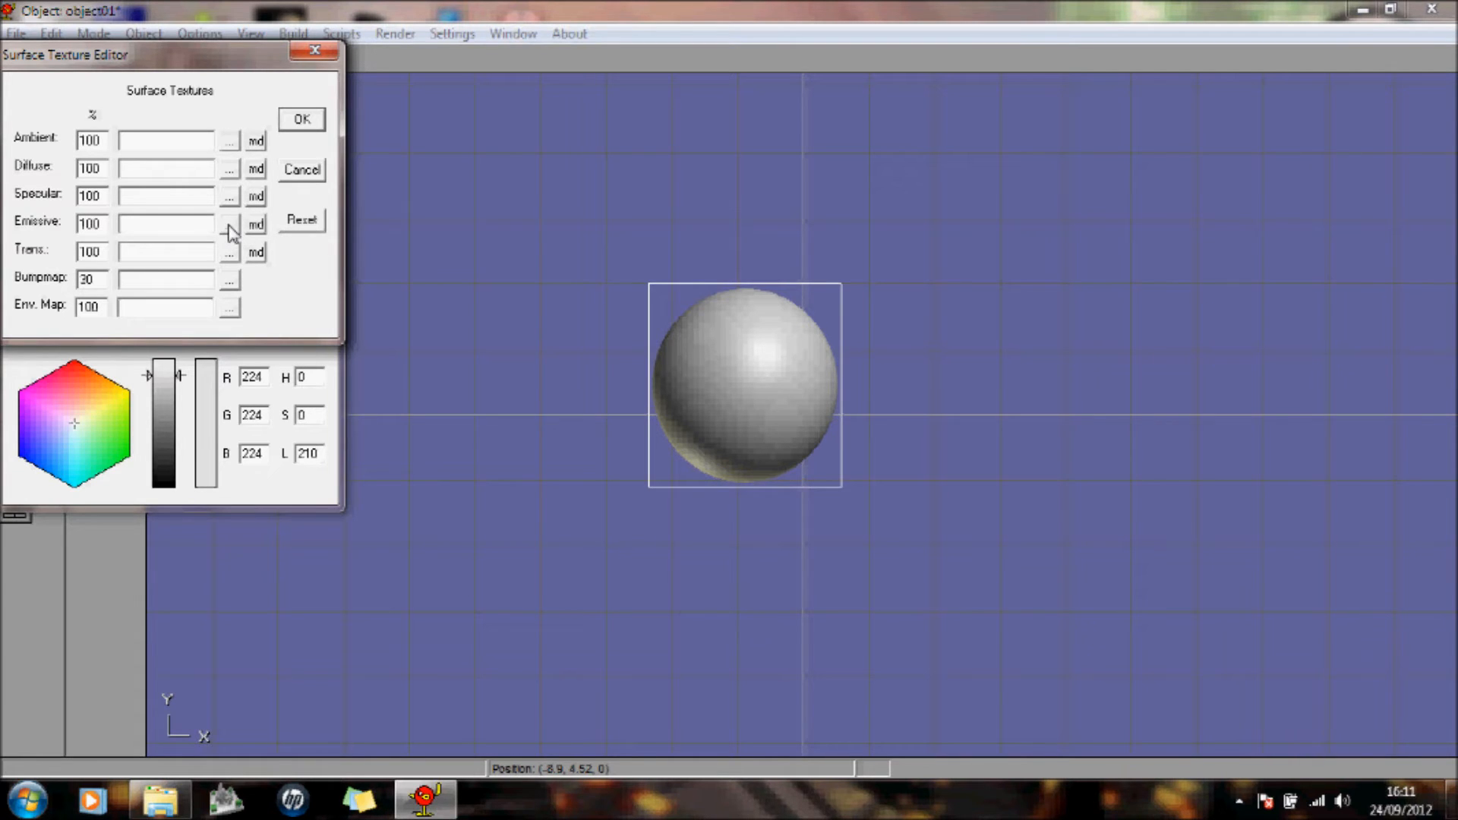
click(230, 226)
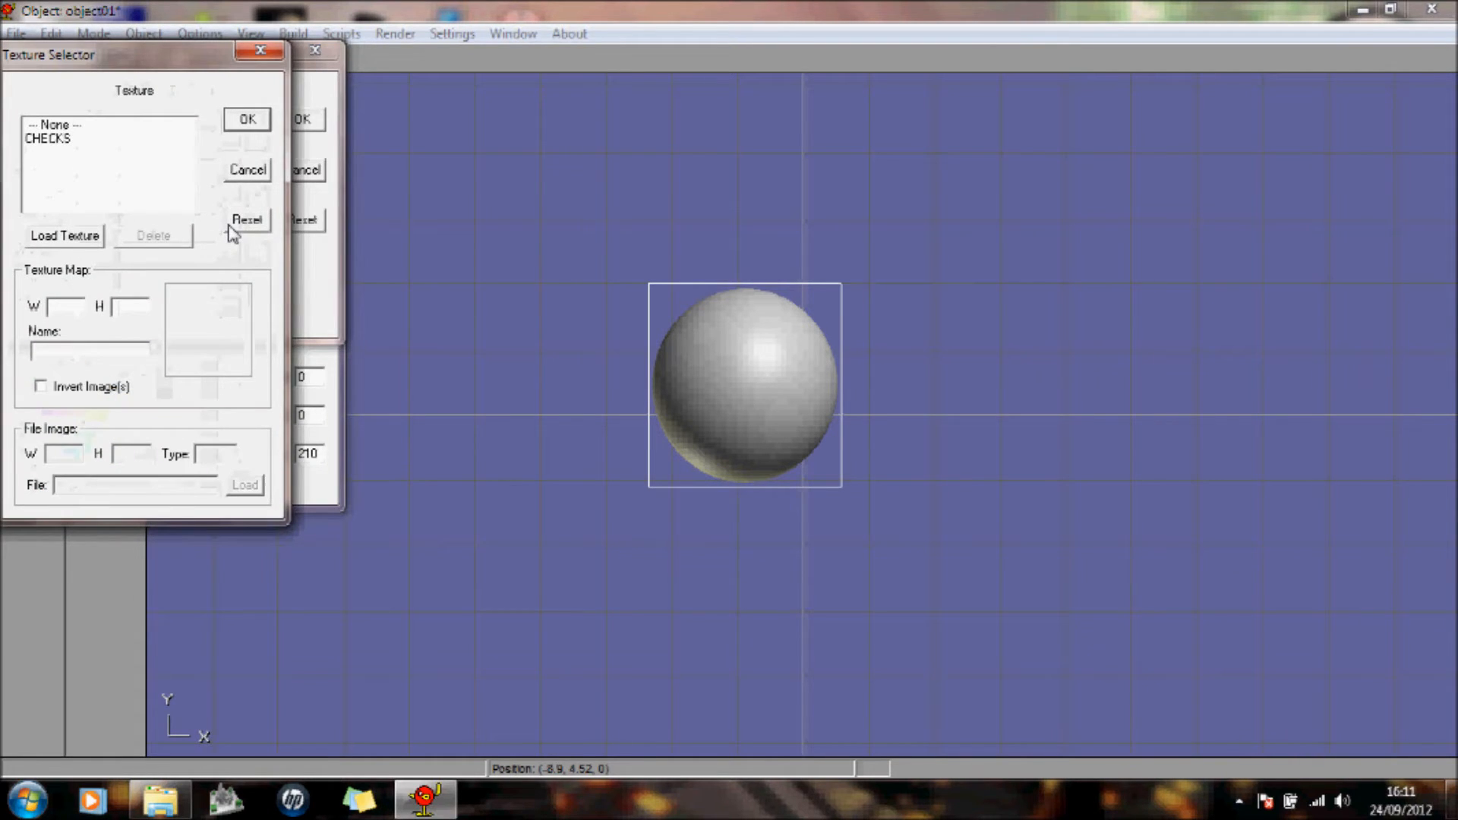
click(65, 236)
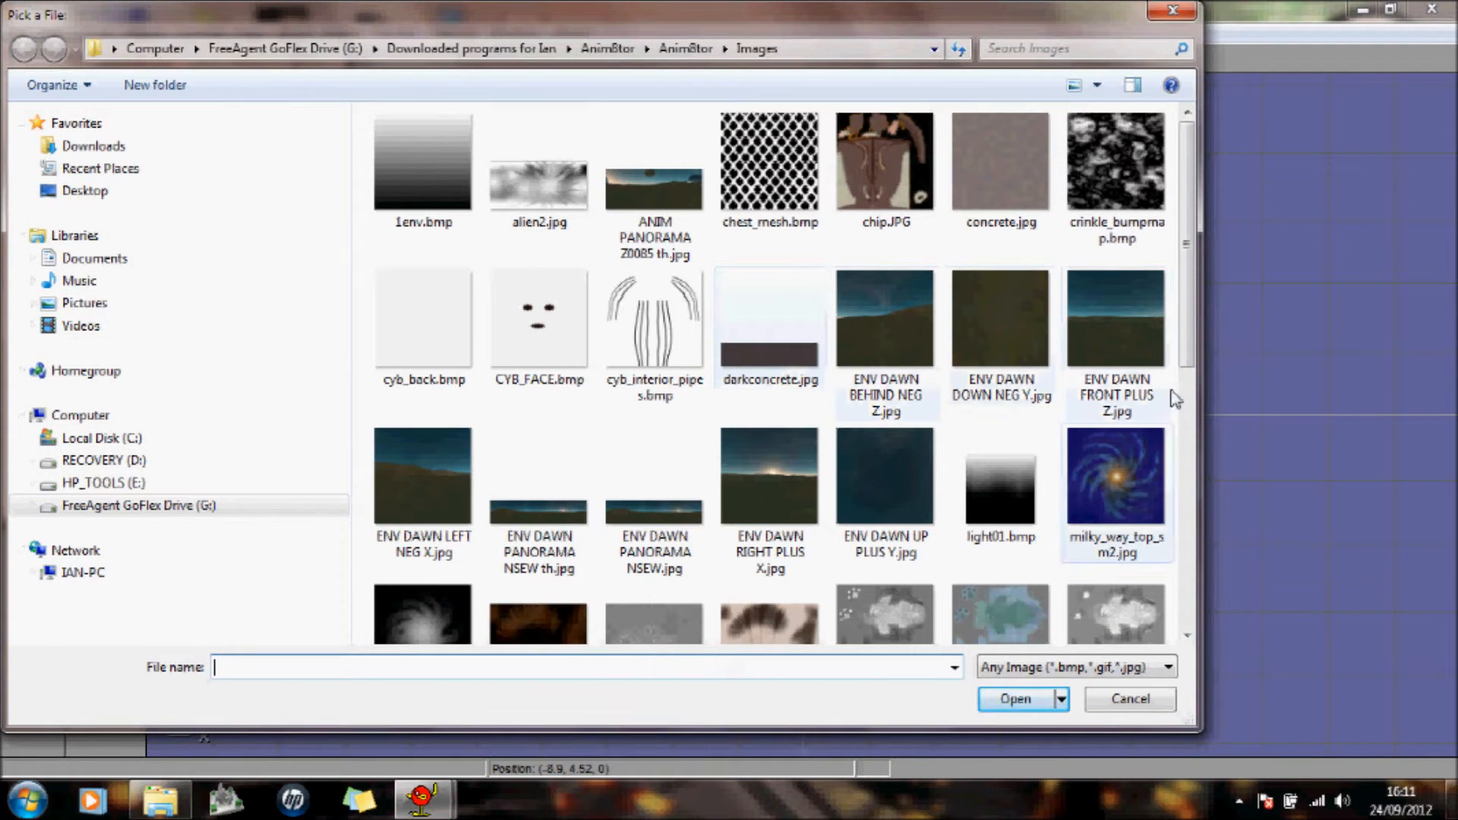
drag(1192, 287, 1205, 344)
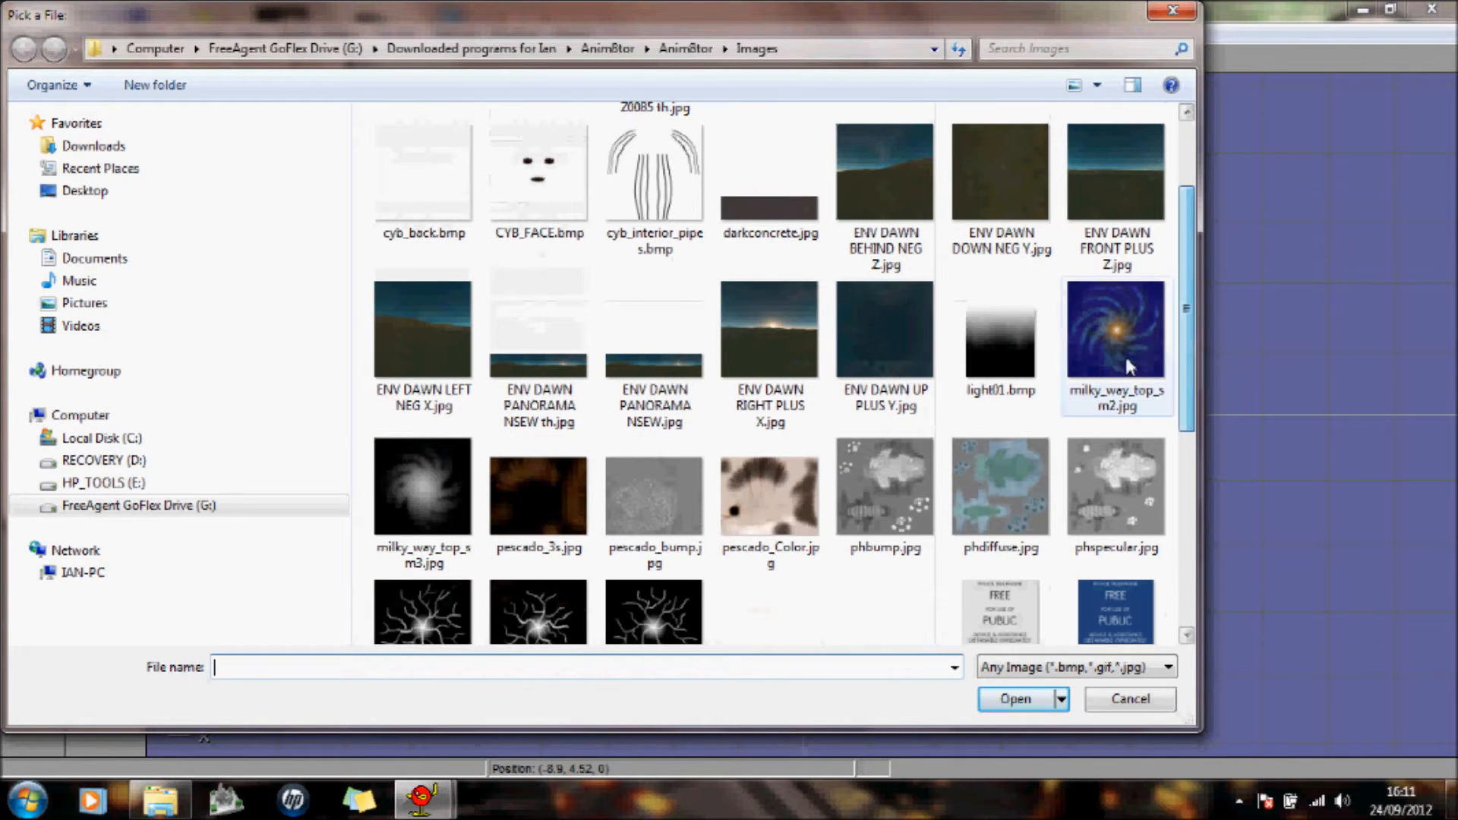
click(1122, 335)
double_click(1122, 336)
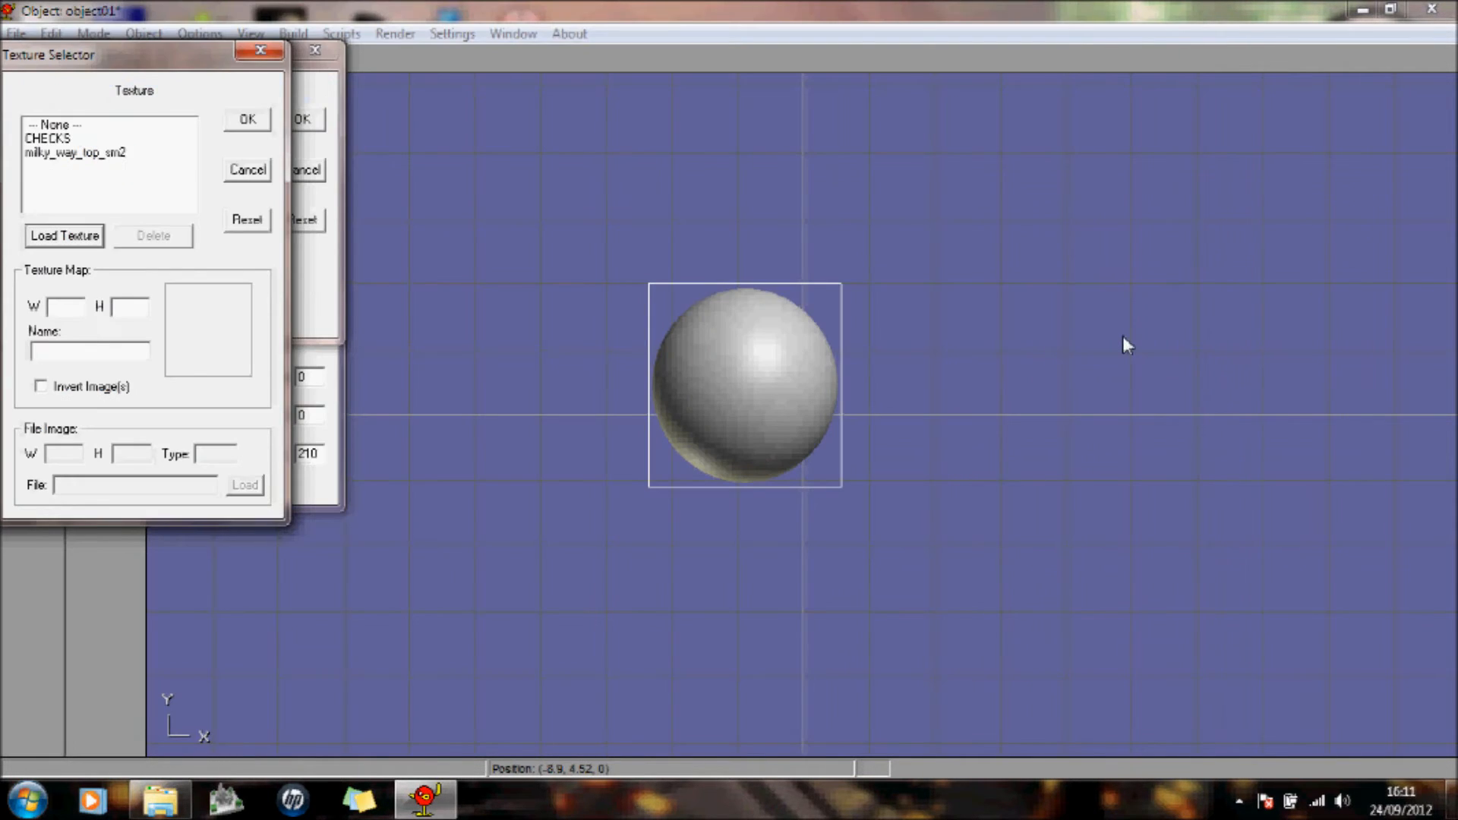
Step: Assign milky_way_top_sm2 as the emissive texture at 100% and save the new material
click(111, 153)
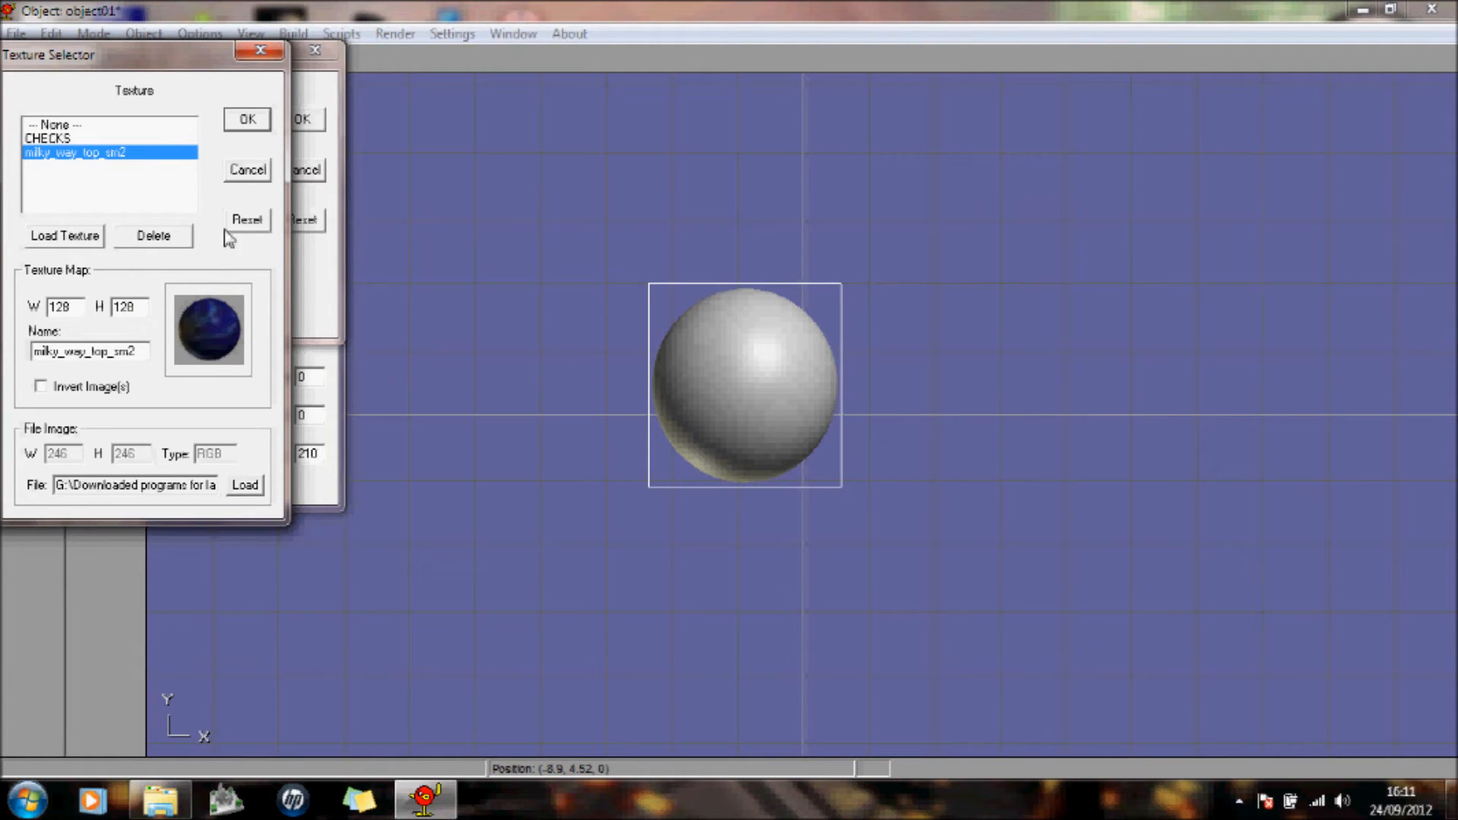
click(248, 121)
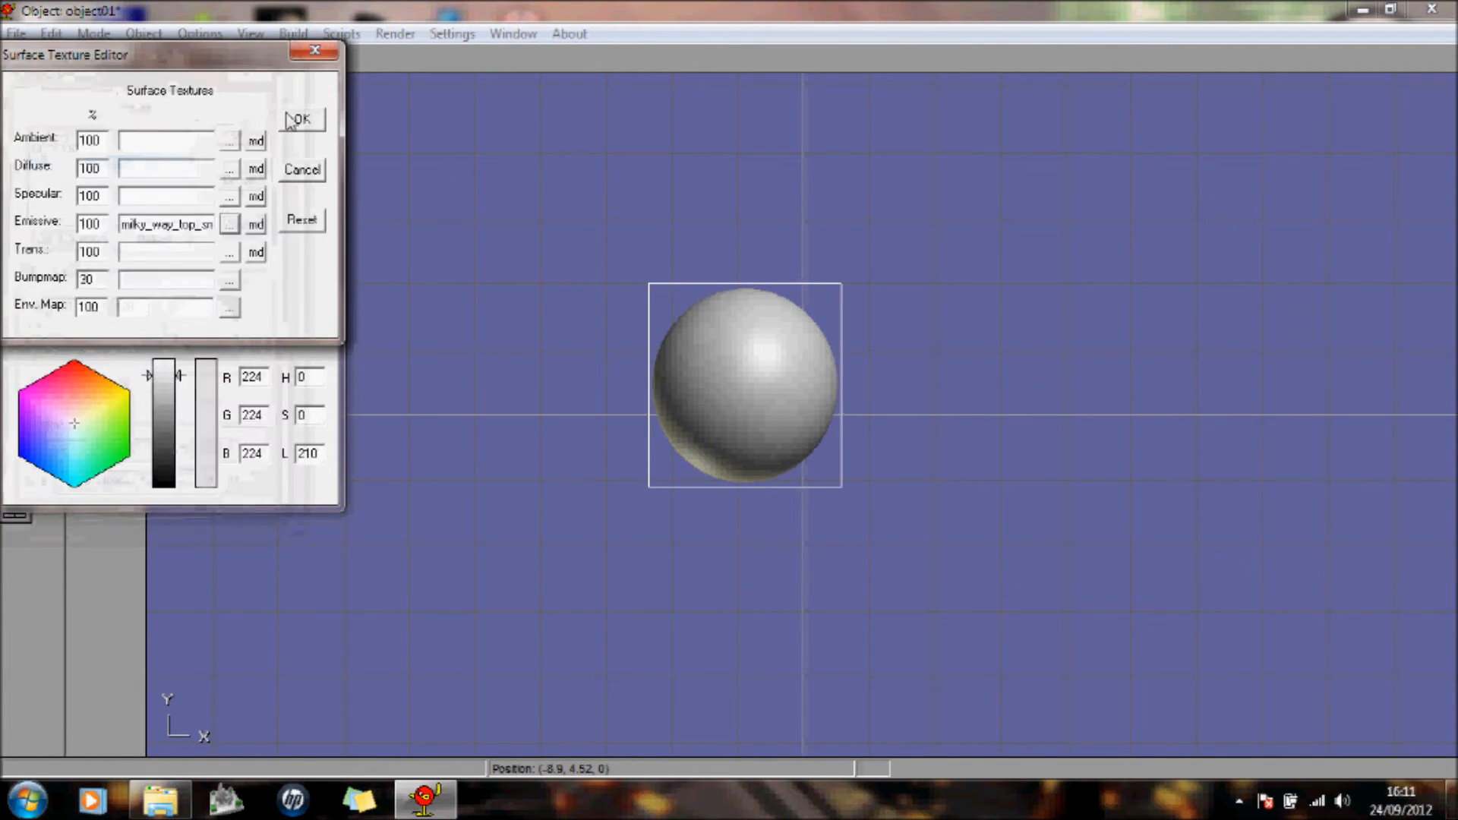
click(303, 120)
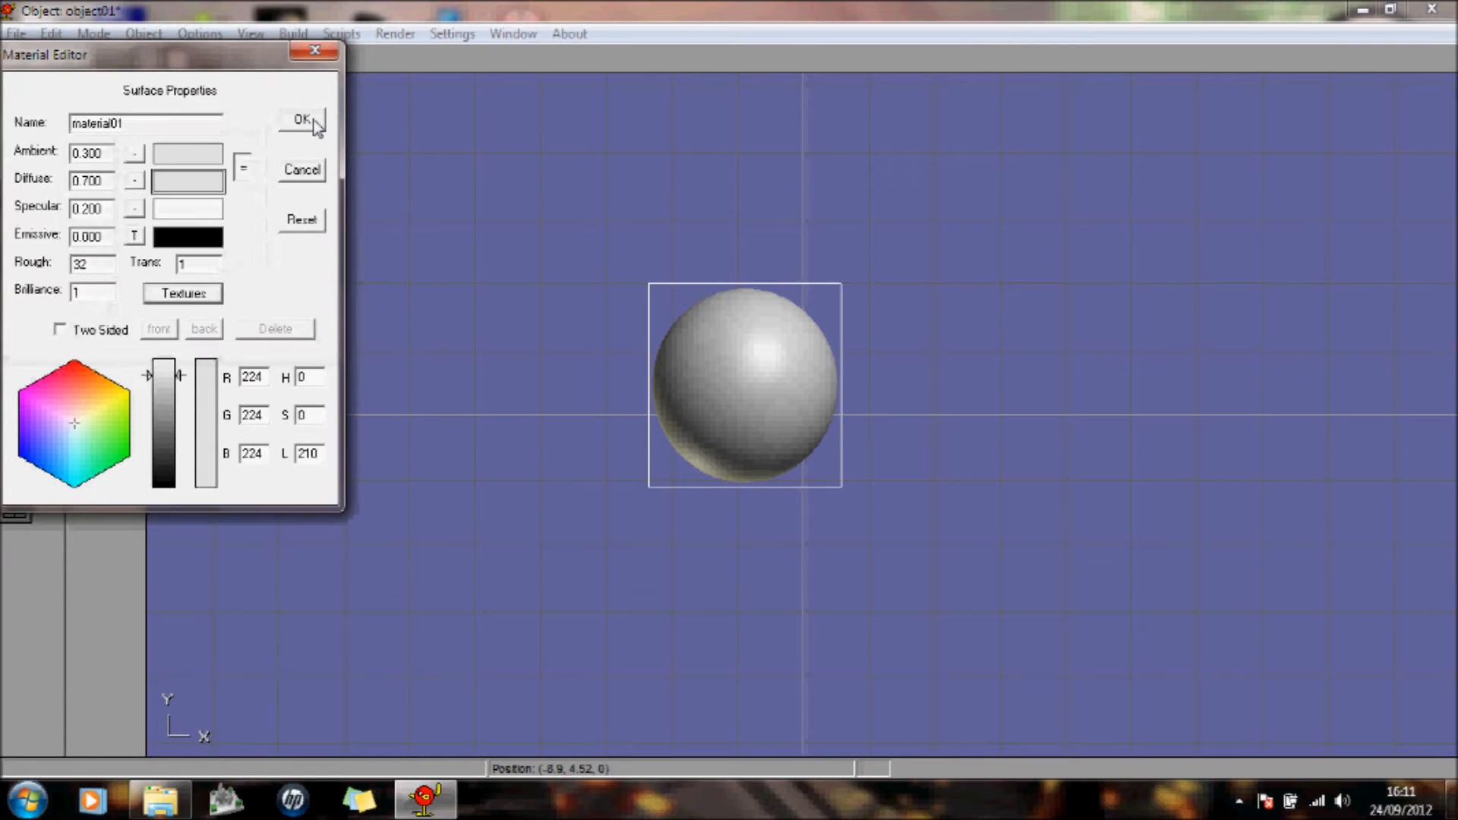
click(311, 119)
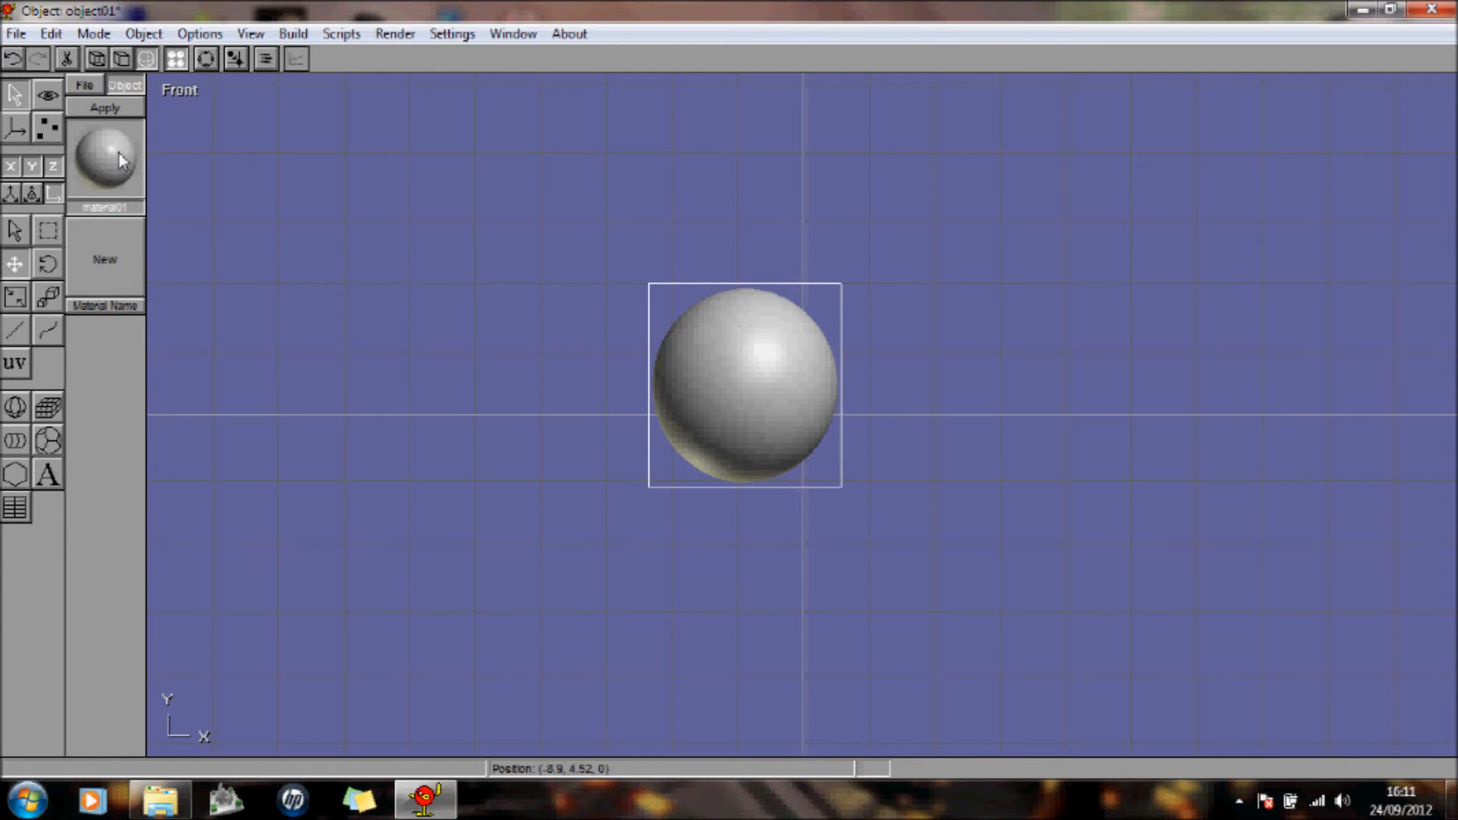
Step: Add milky_way_top_sm2 as the material's diffuse texture as well, and apply the material to the sphere
double_click(120, 159)
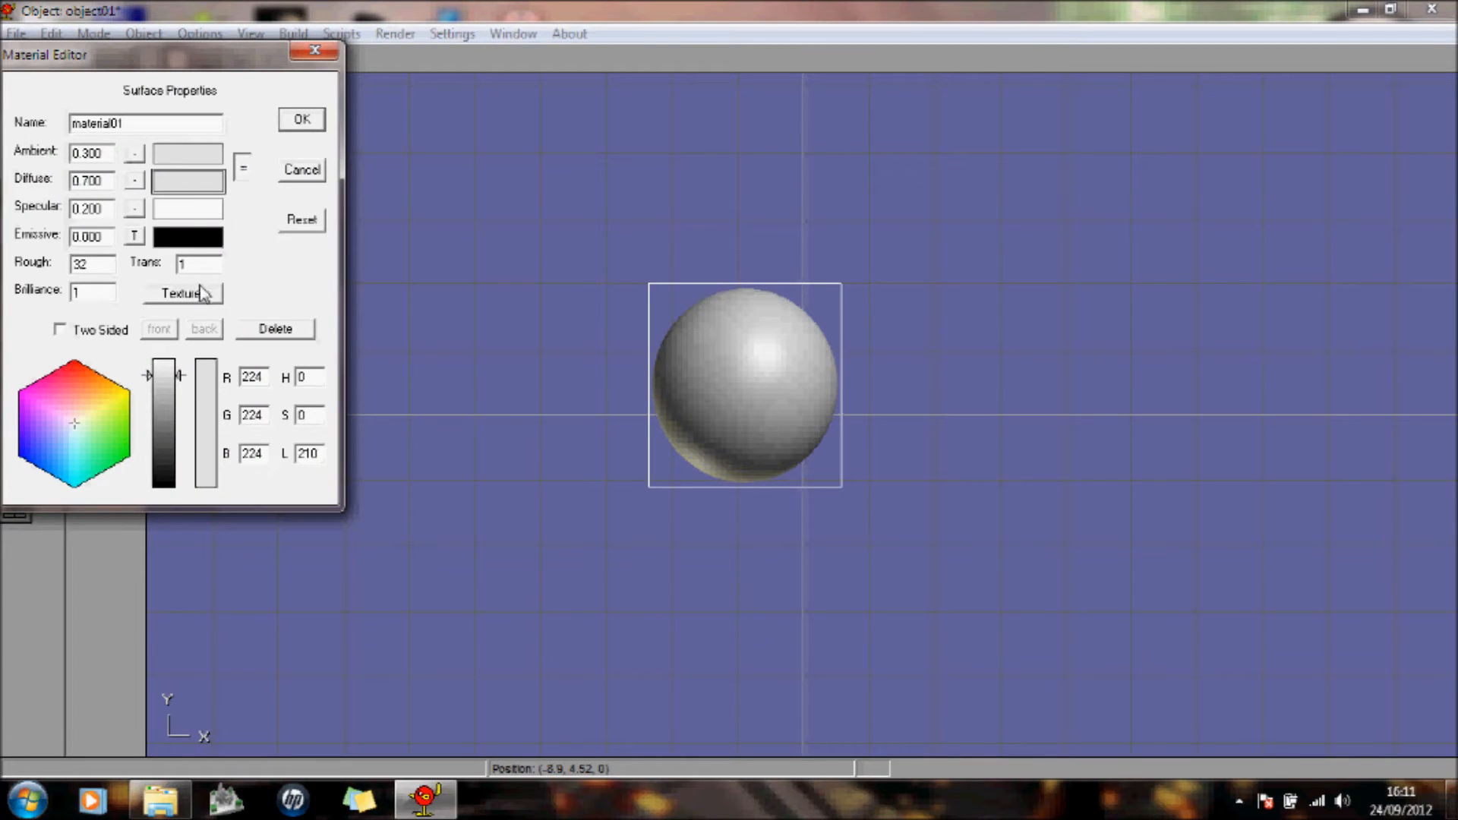
click(202, 293)
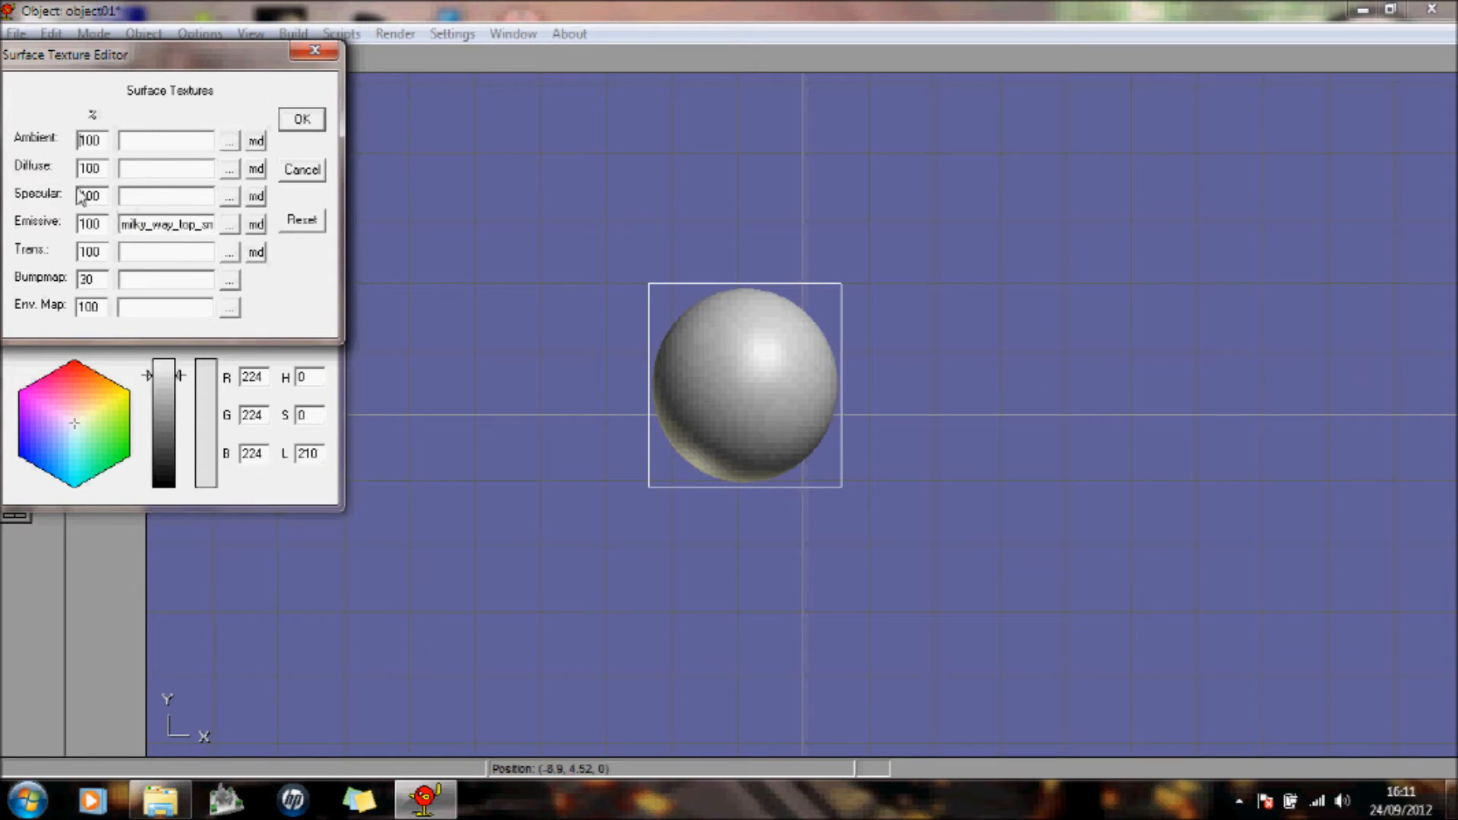
click(229, 172)
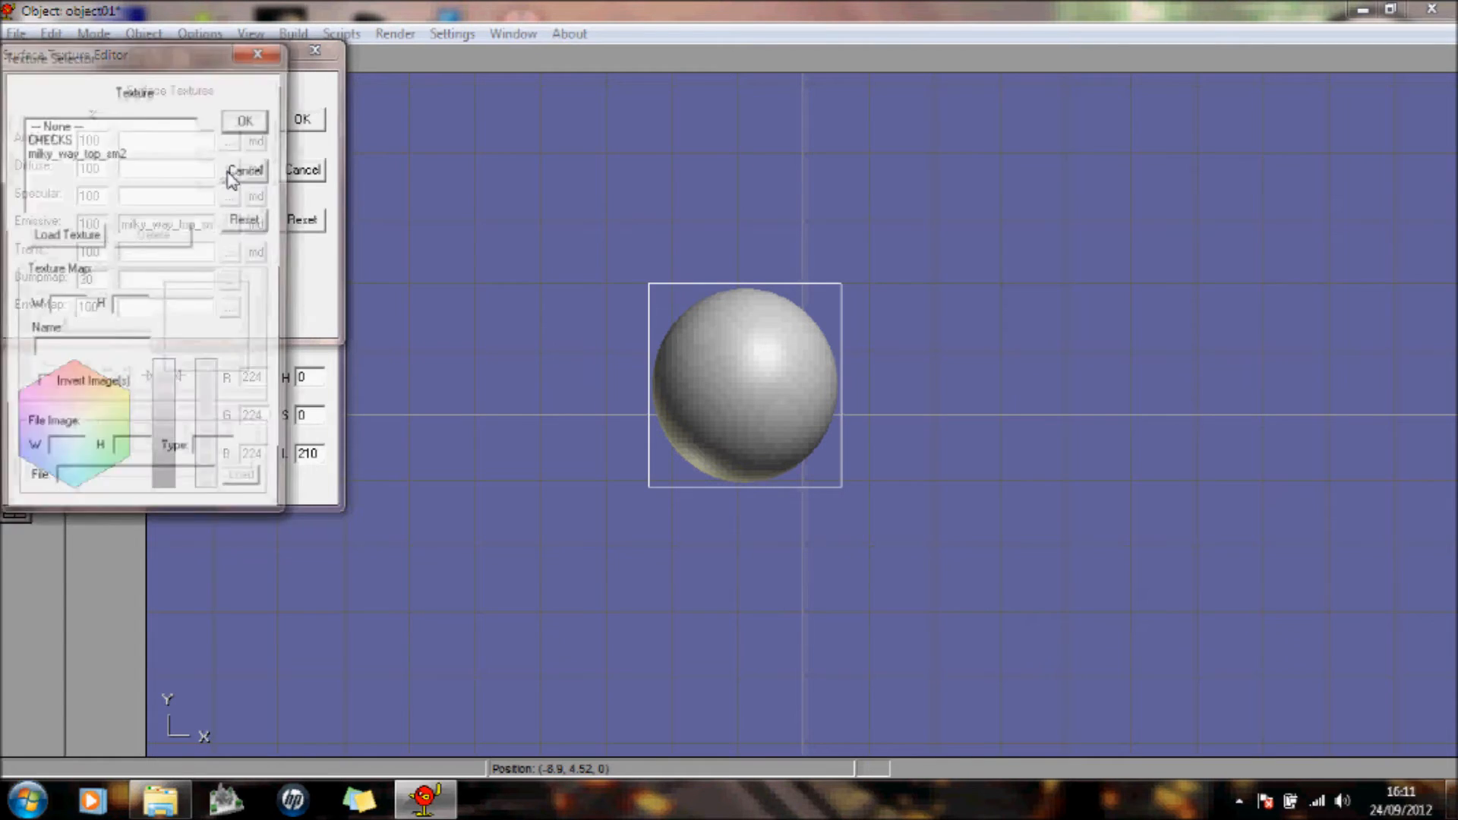
click(125, 154)
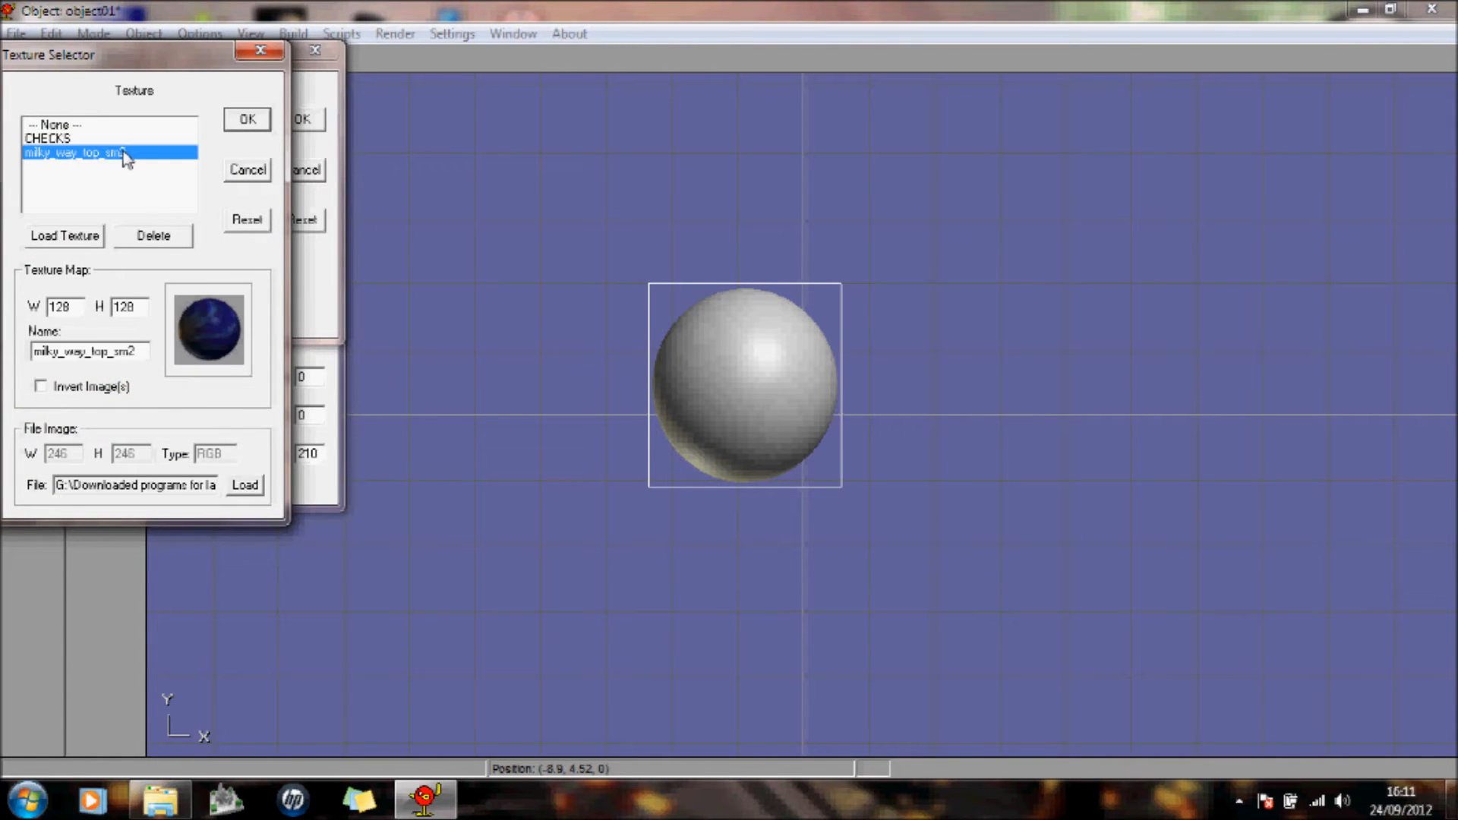
click(247, 120)
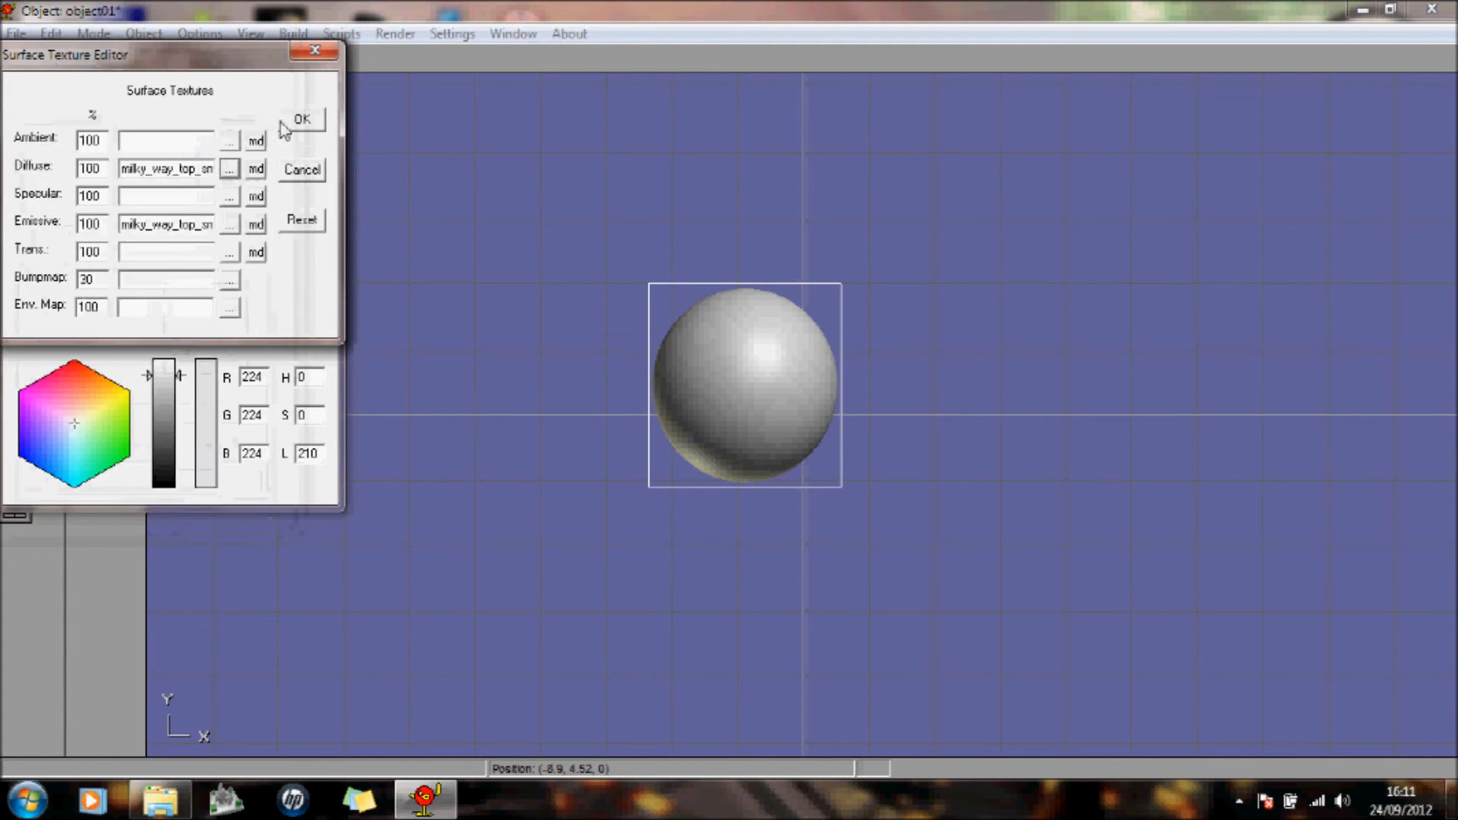
click(308, 119)
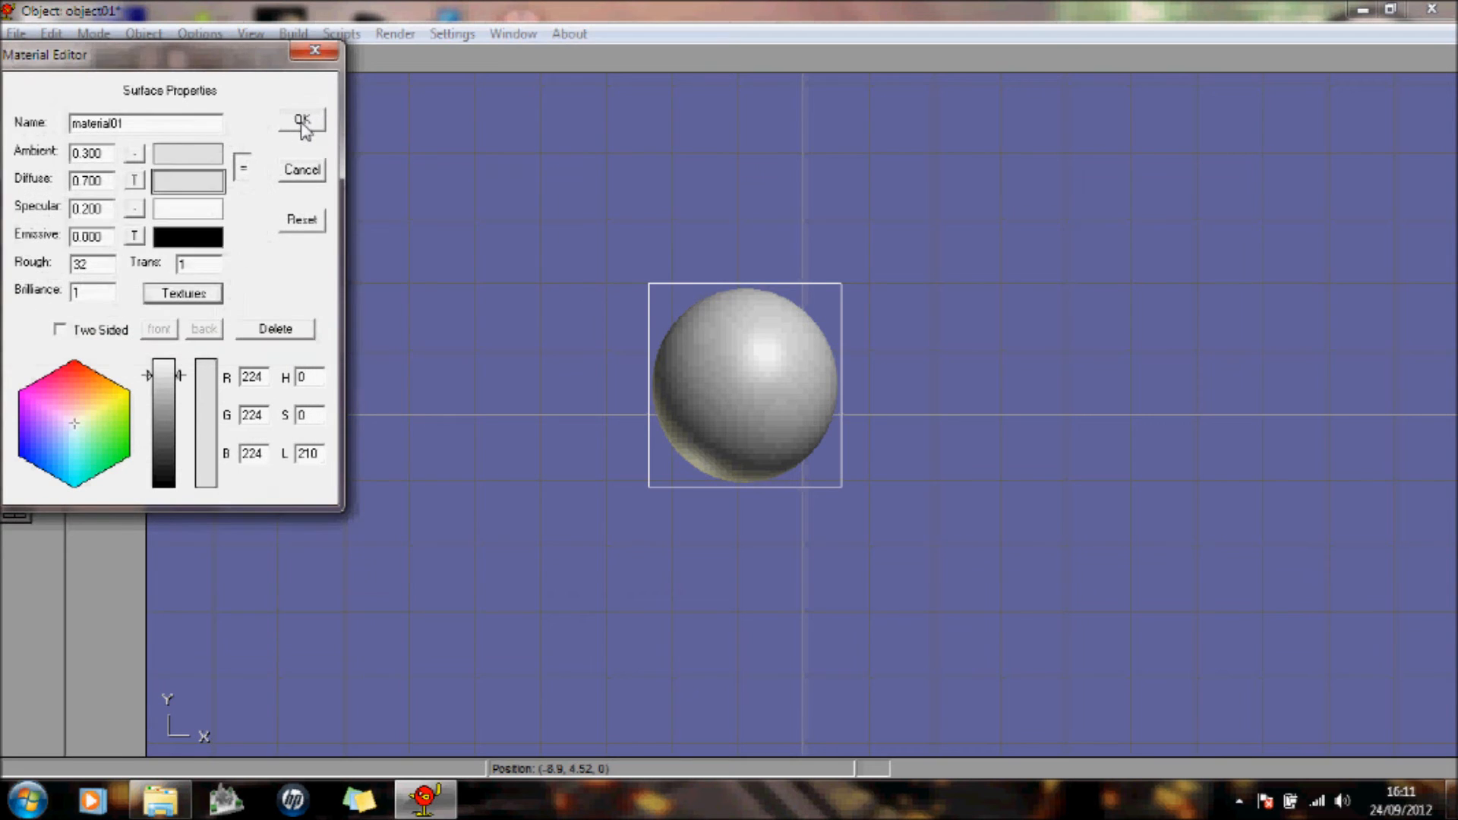
click(303, 121)
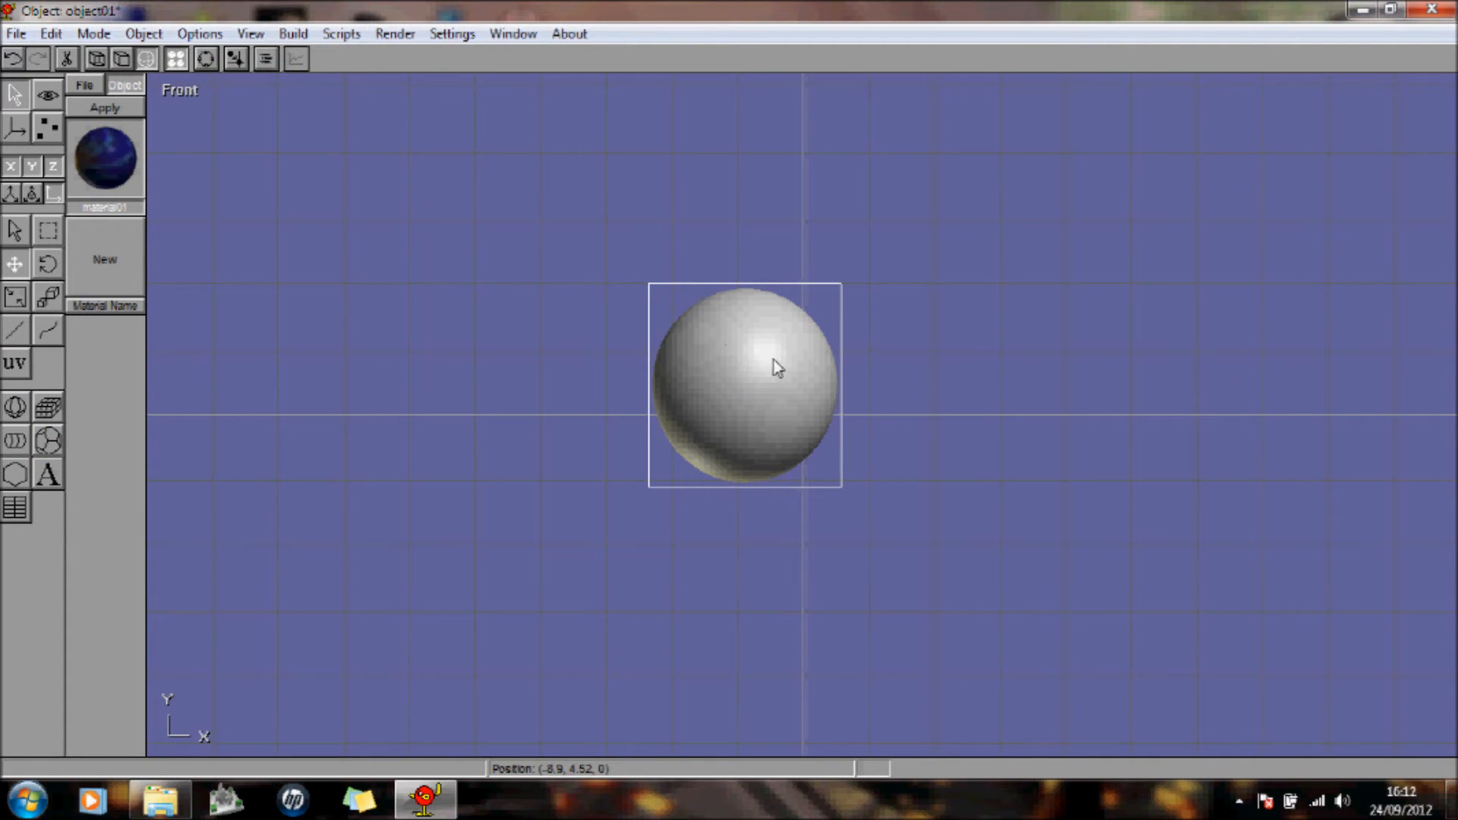
click(103, 109)
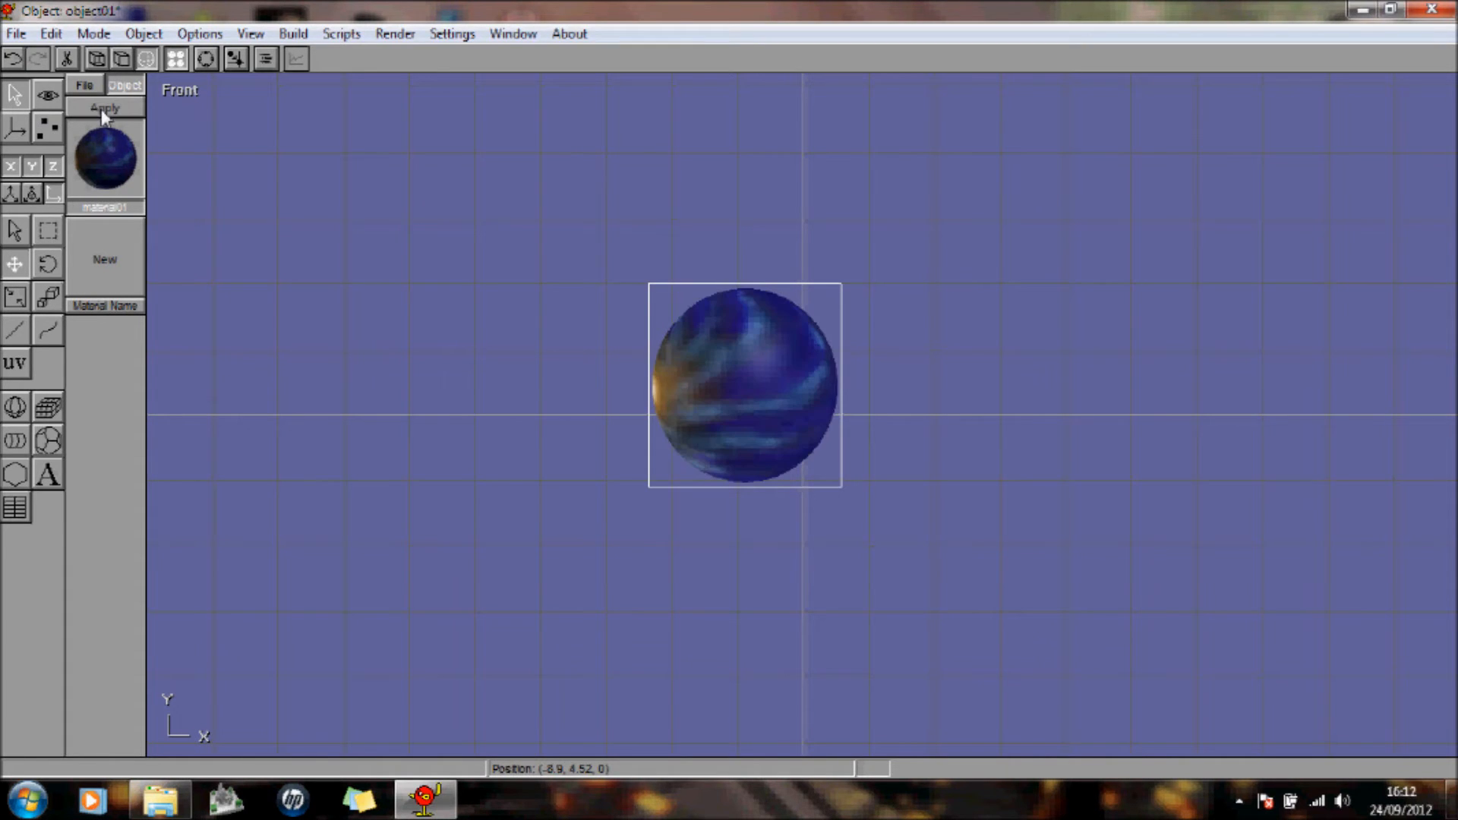
Step: Render a preview image of the textured sphere with the default frame settings, and close the preview
click(395, 34)
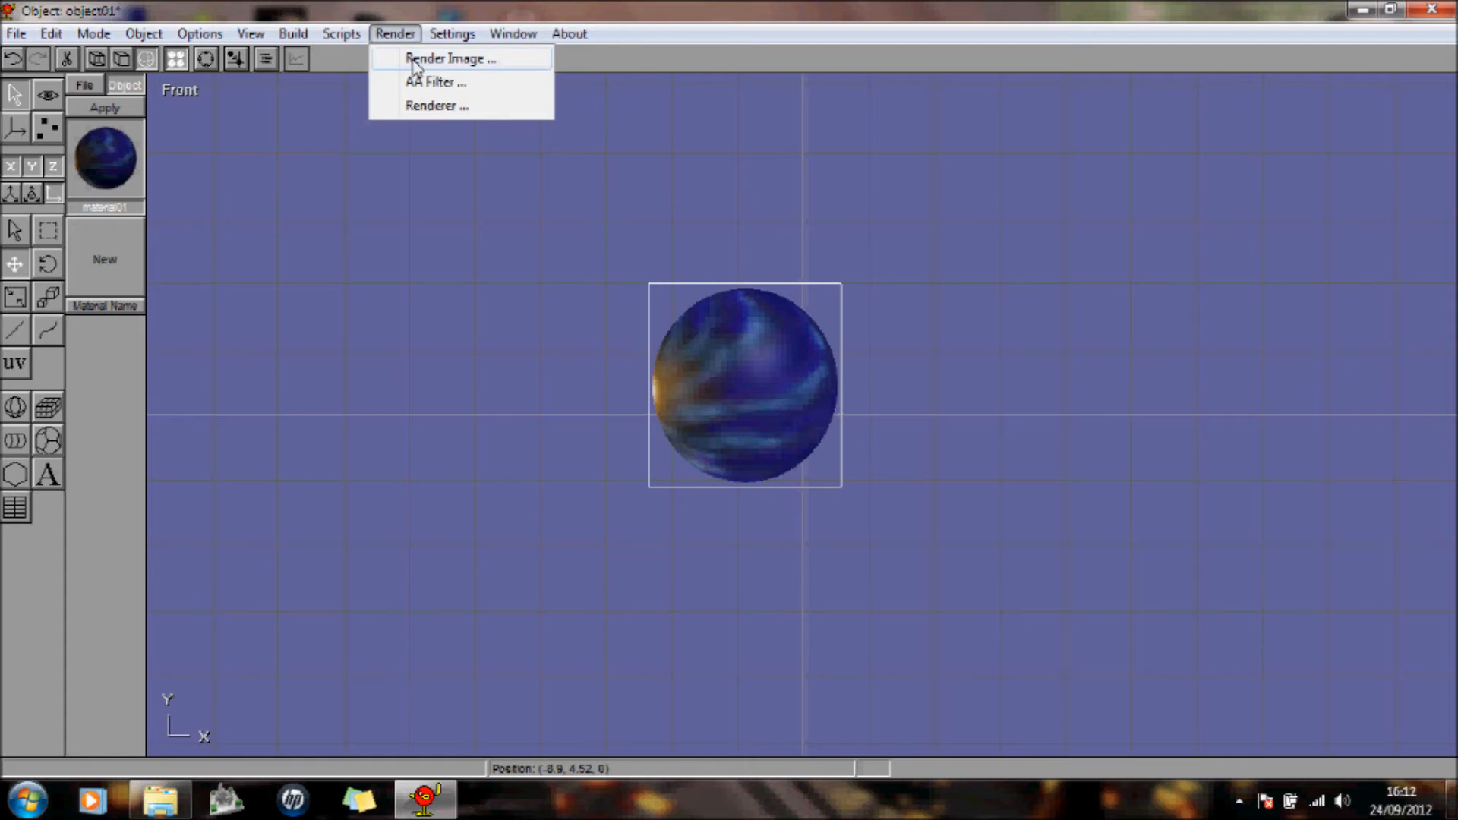
click(448, 58)
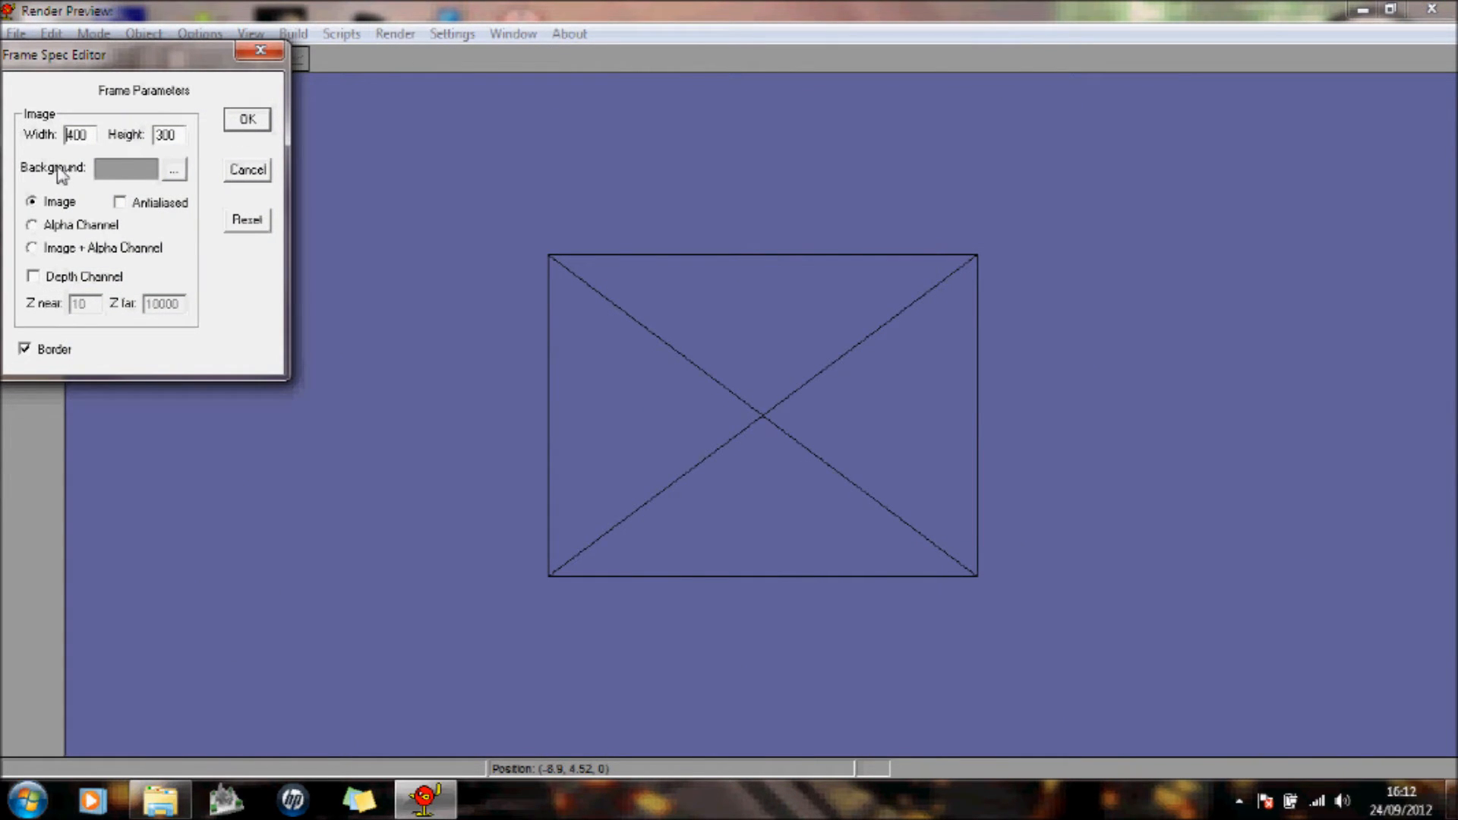
click(247, 122)
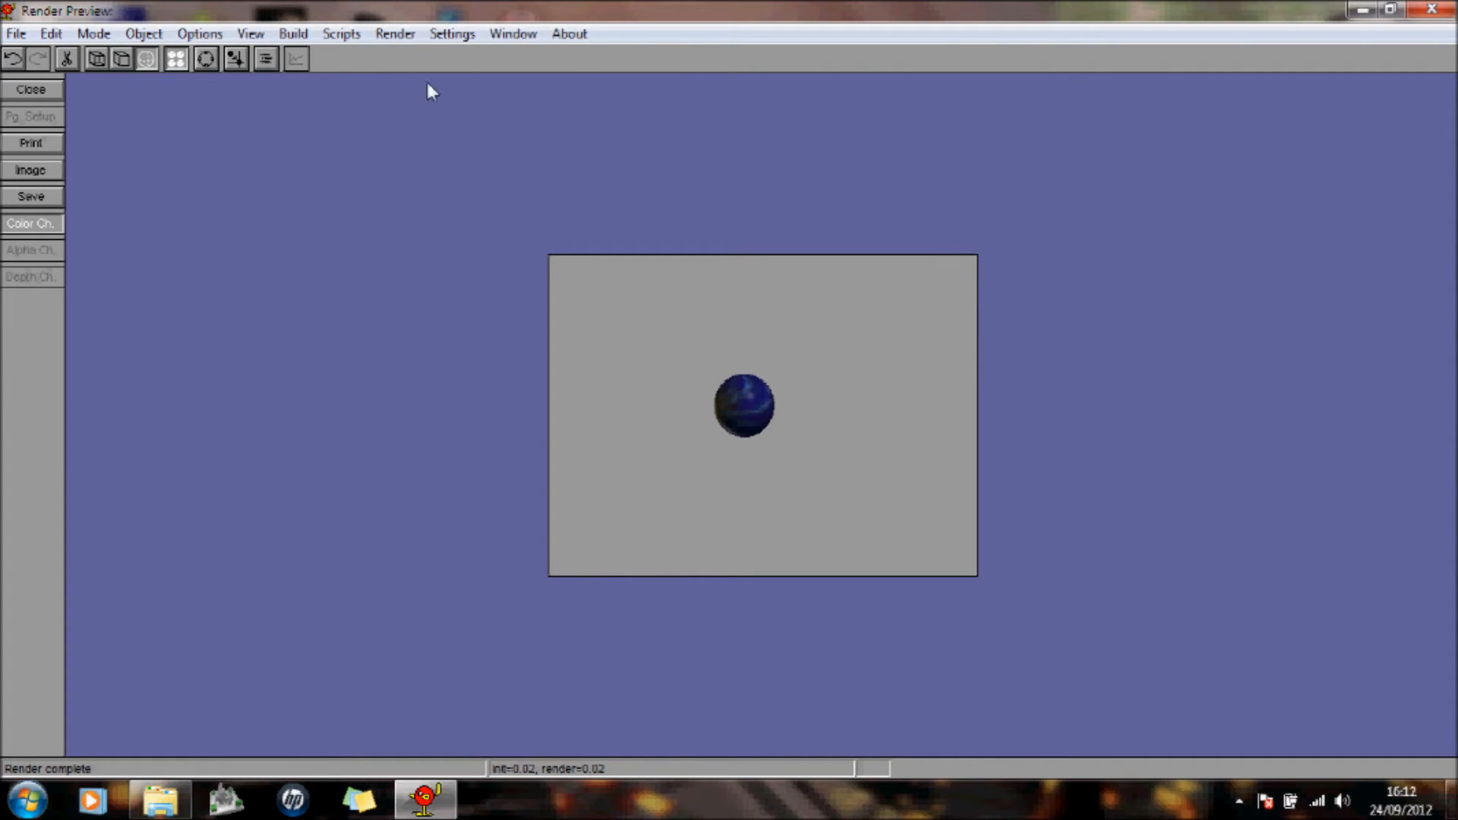
click(29, 90)
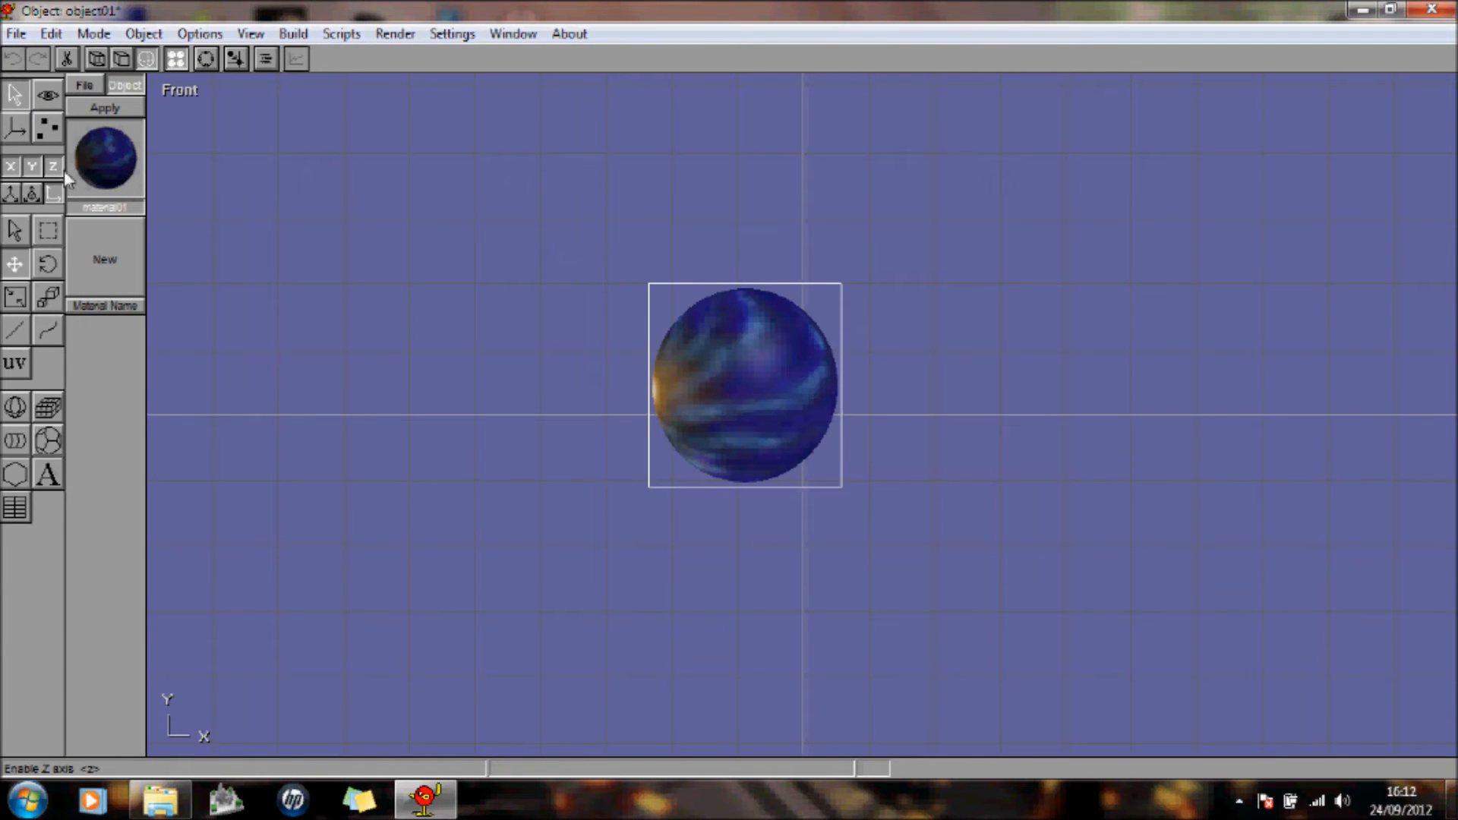
Step: In the Scene editor, add object01 and raise it above the ground grid to about (-6.3, 32.9, -8.4)
click(99, 35)
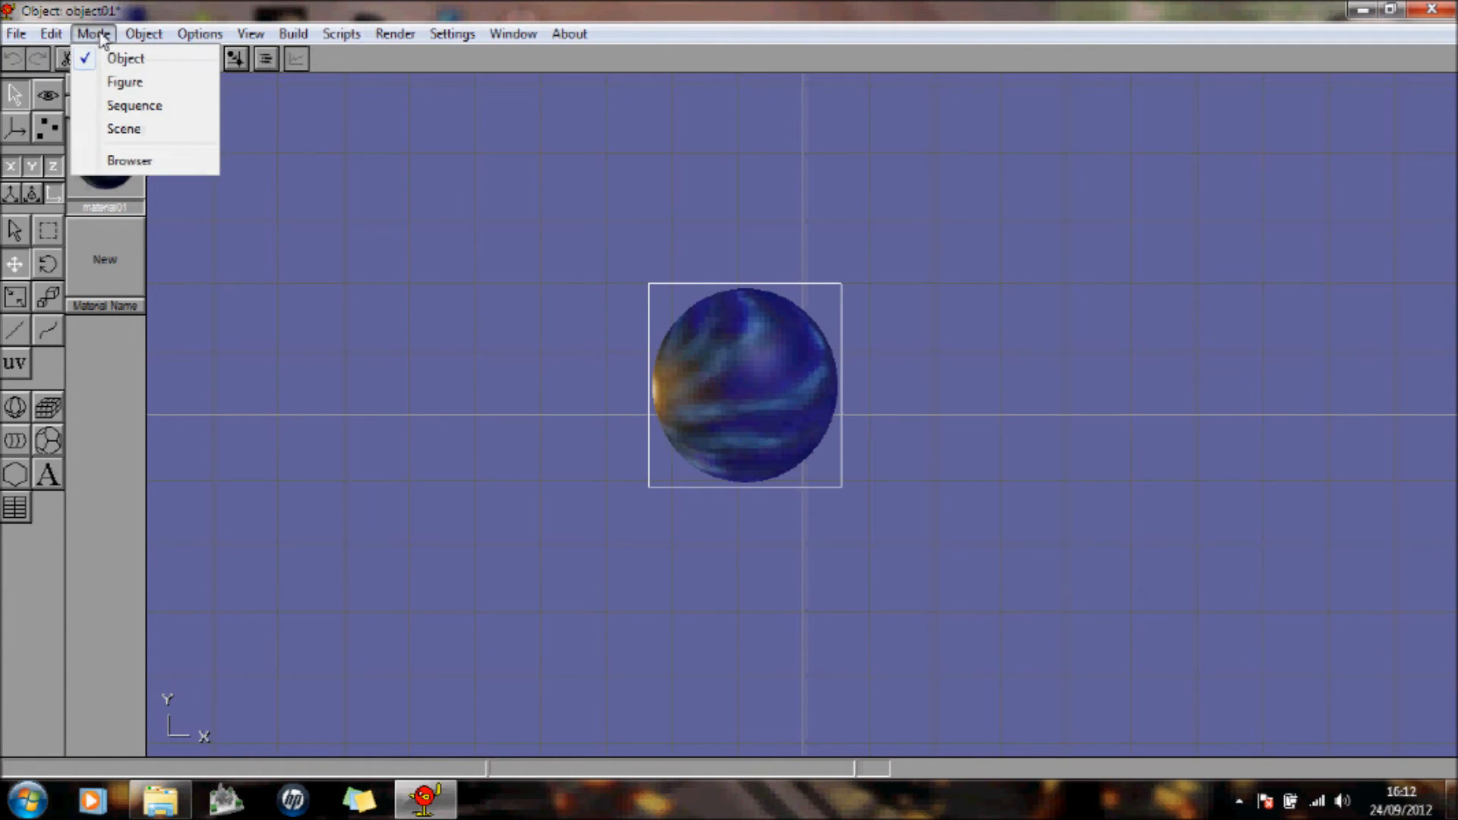
click(123, 130)
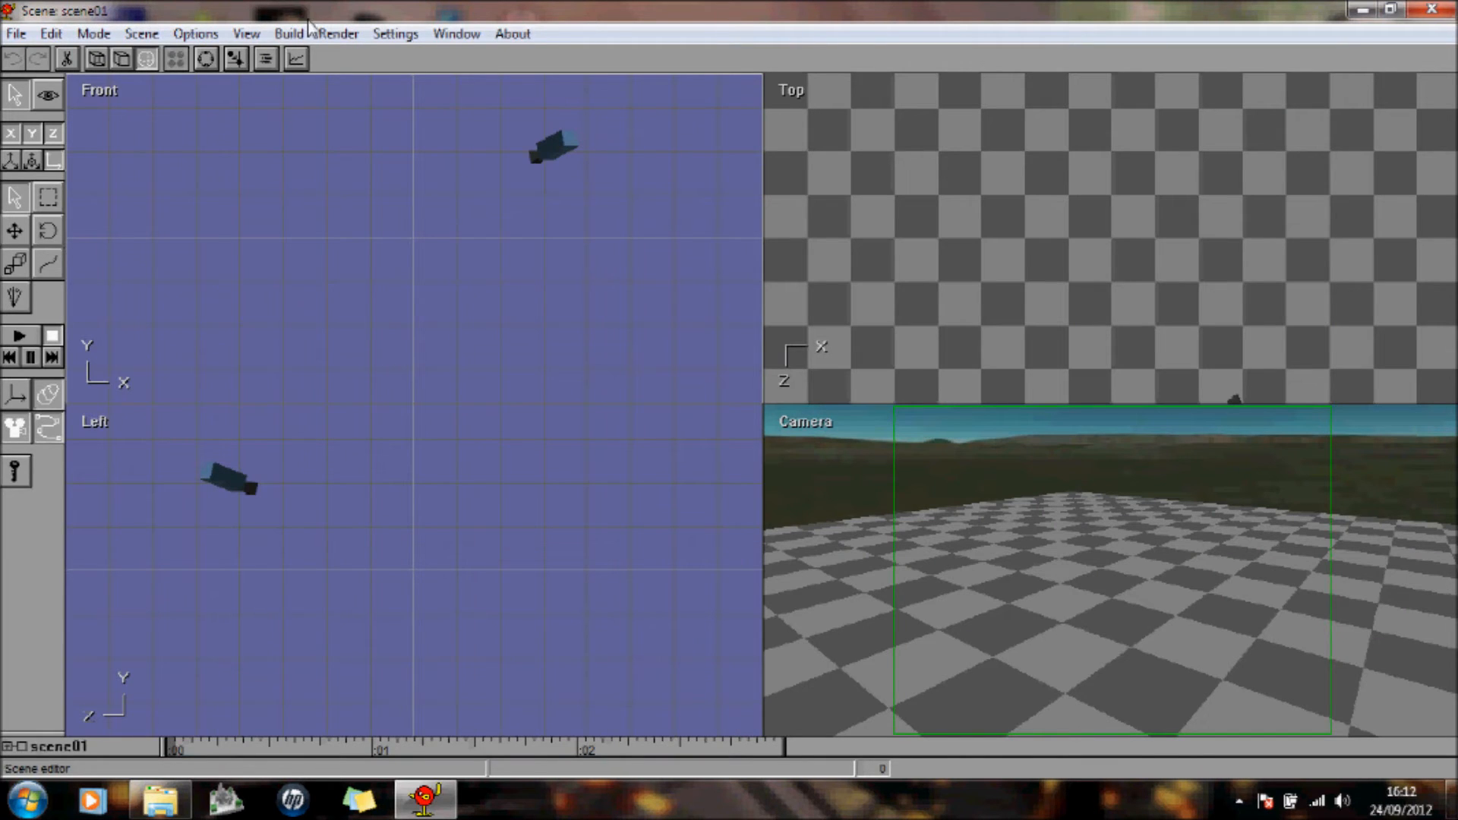
click(293, 38)
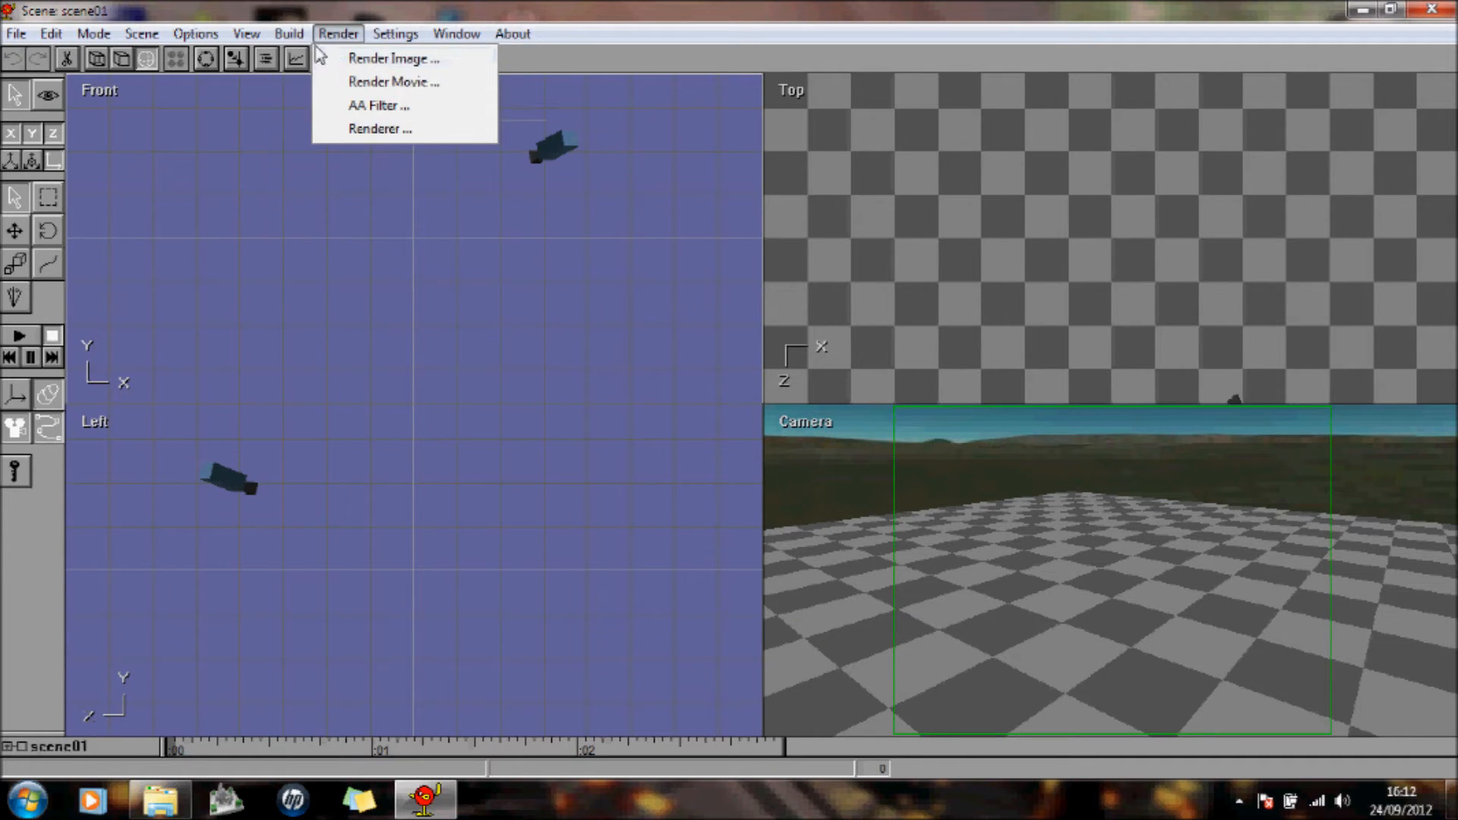
click(326, 59)
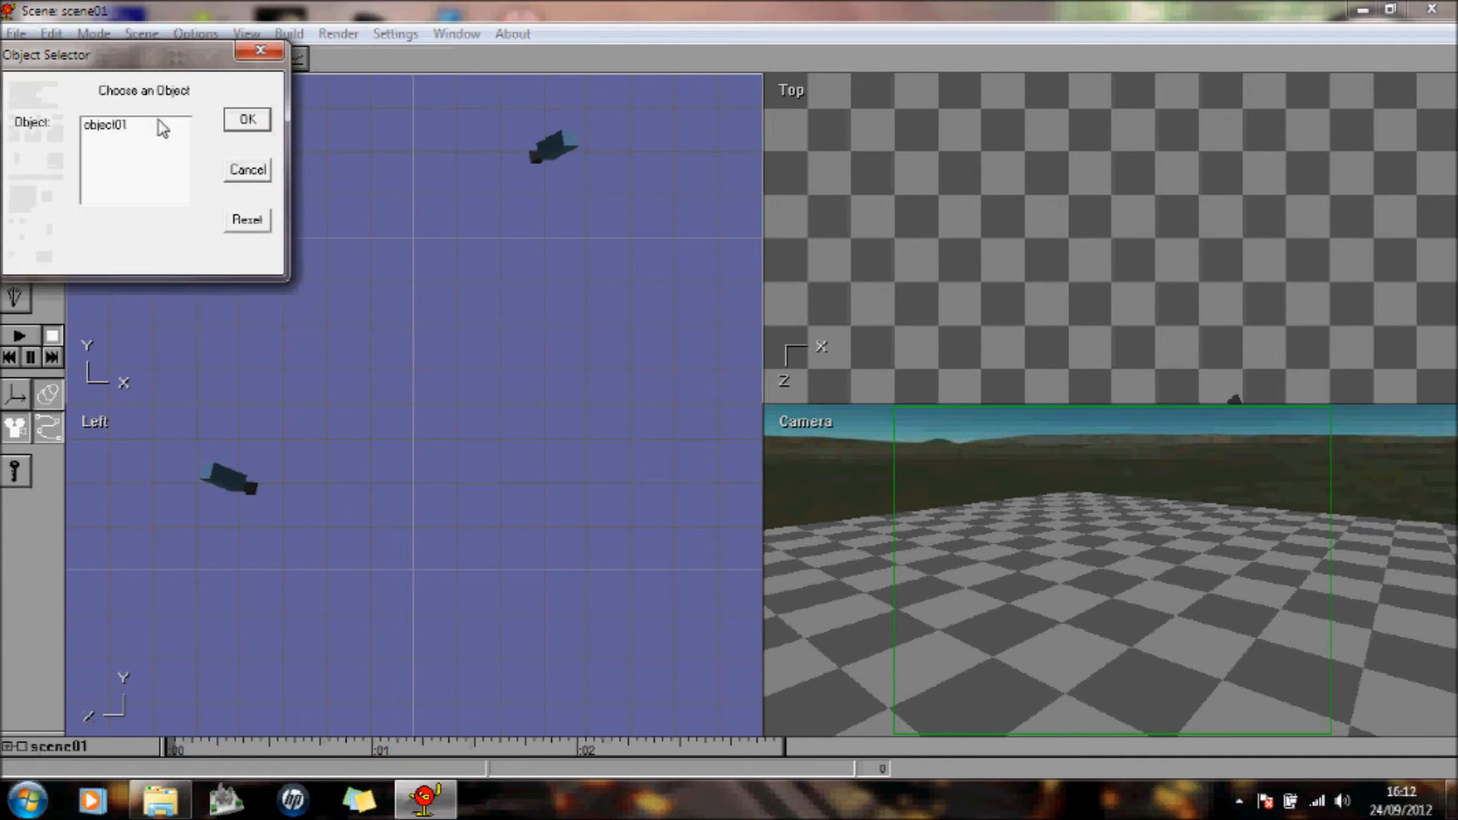
click(122, 125)
click(248, 120)
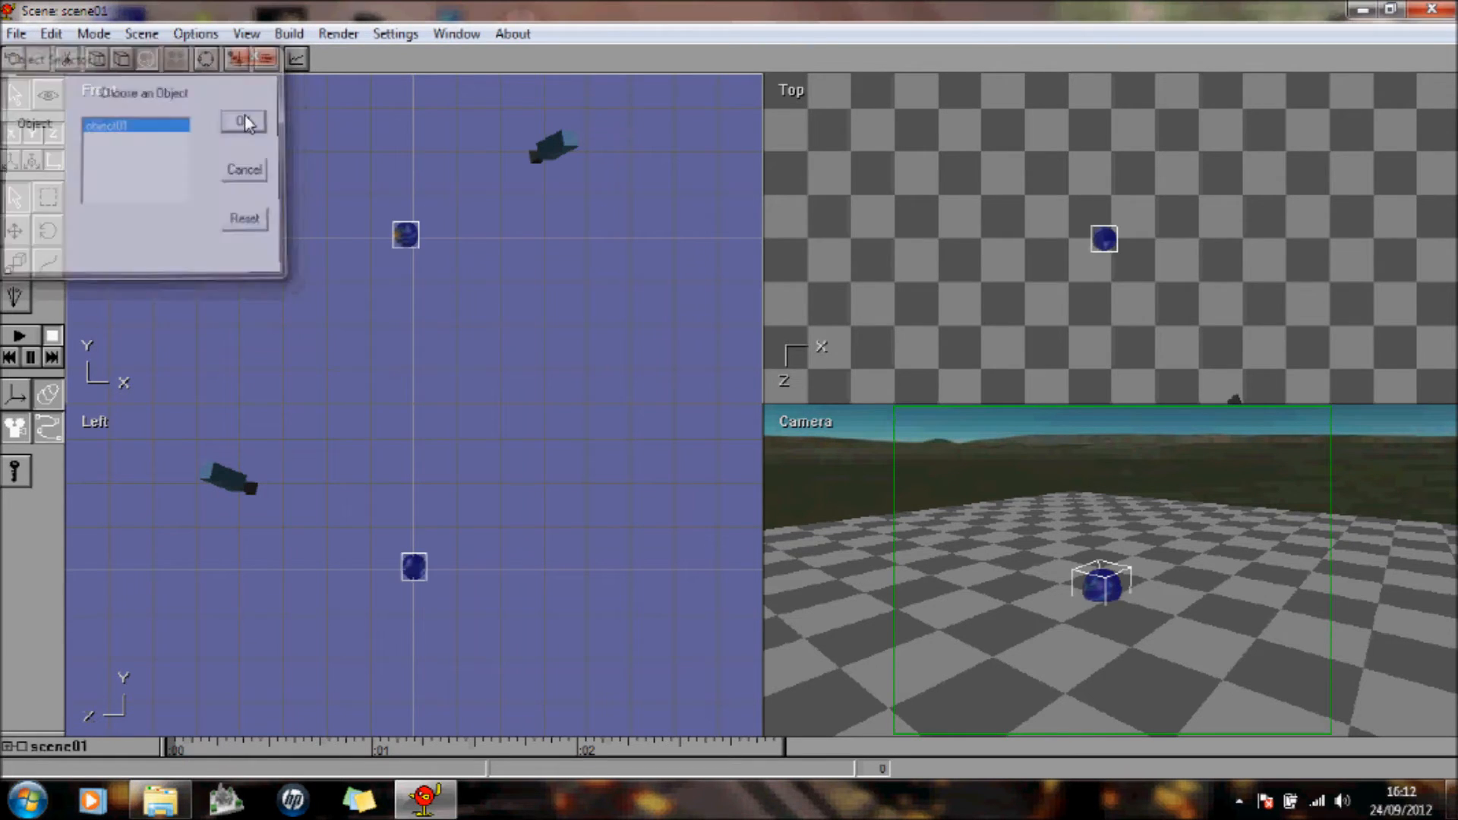
click(1105, 586)
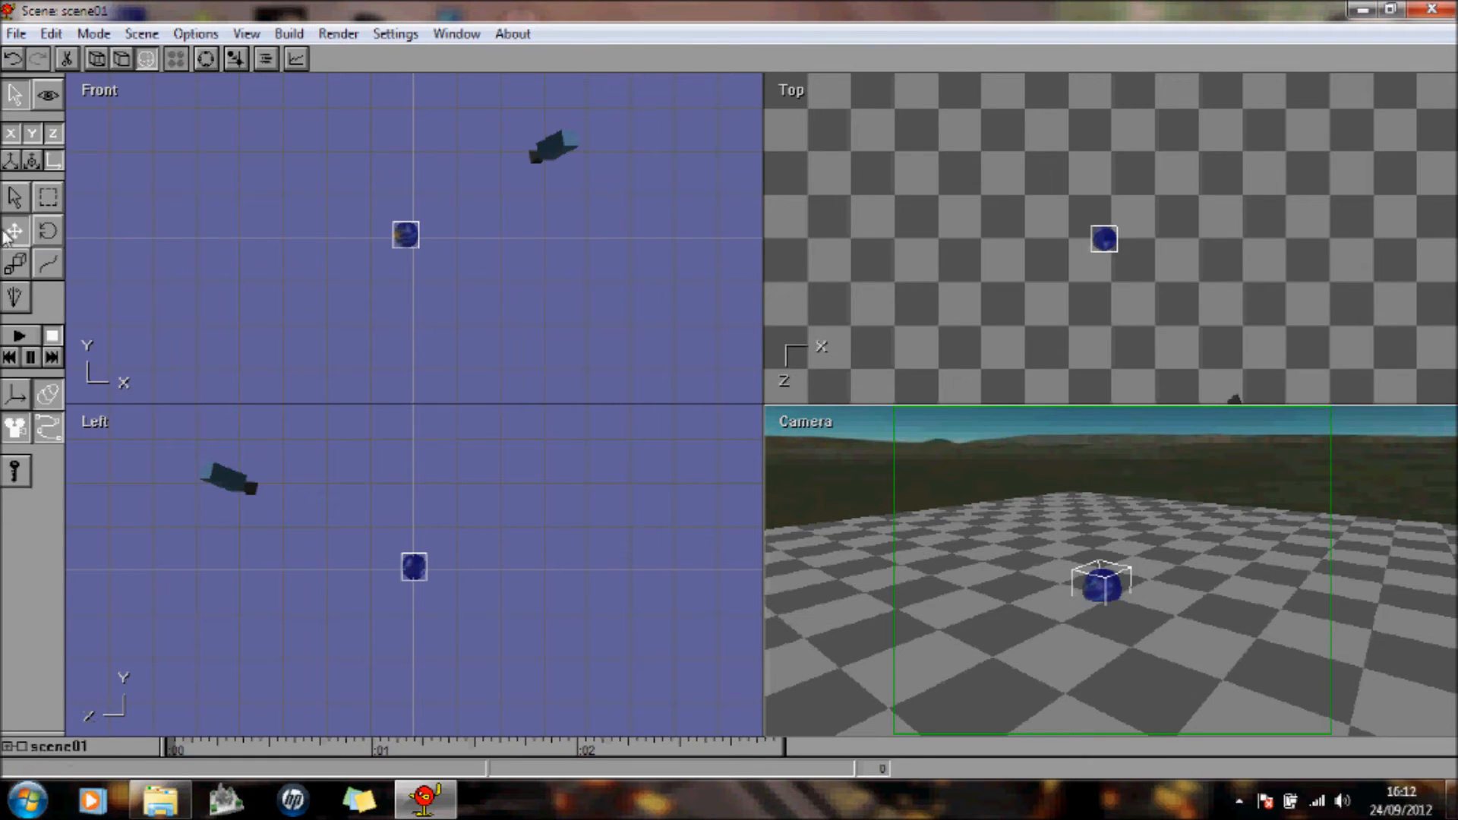
drag(1103, 585, 1101, 533)
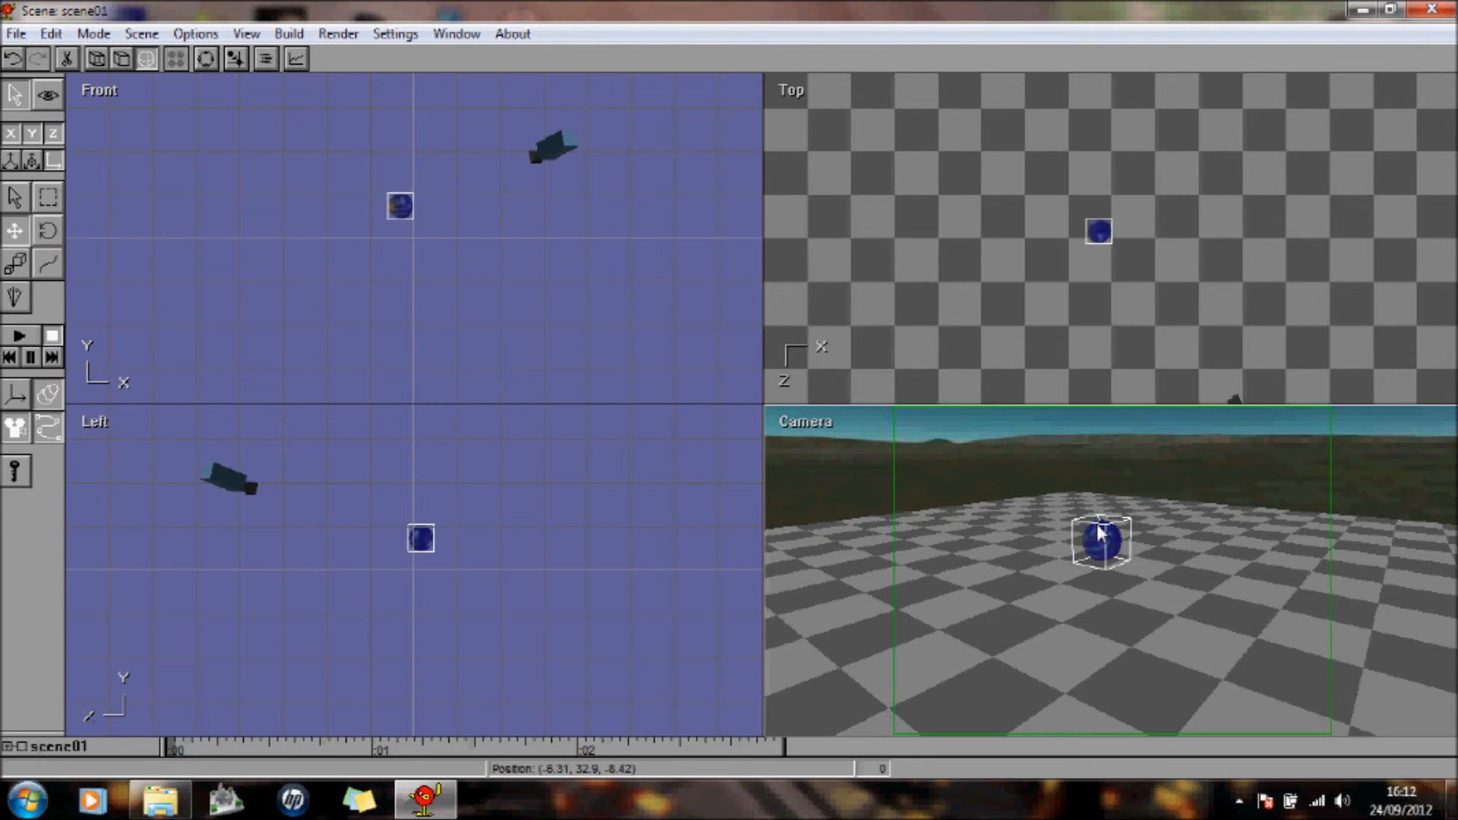
Step: Render a preview image of the scene's camera view with the default frame settings, and close the preview
click(339, 34)
click(385, 61)
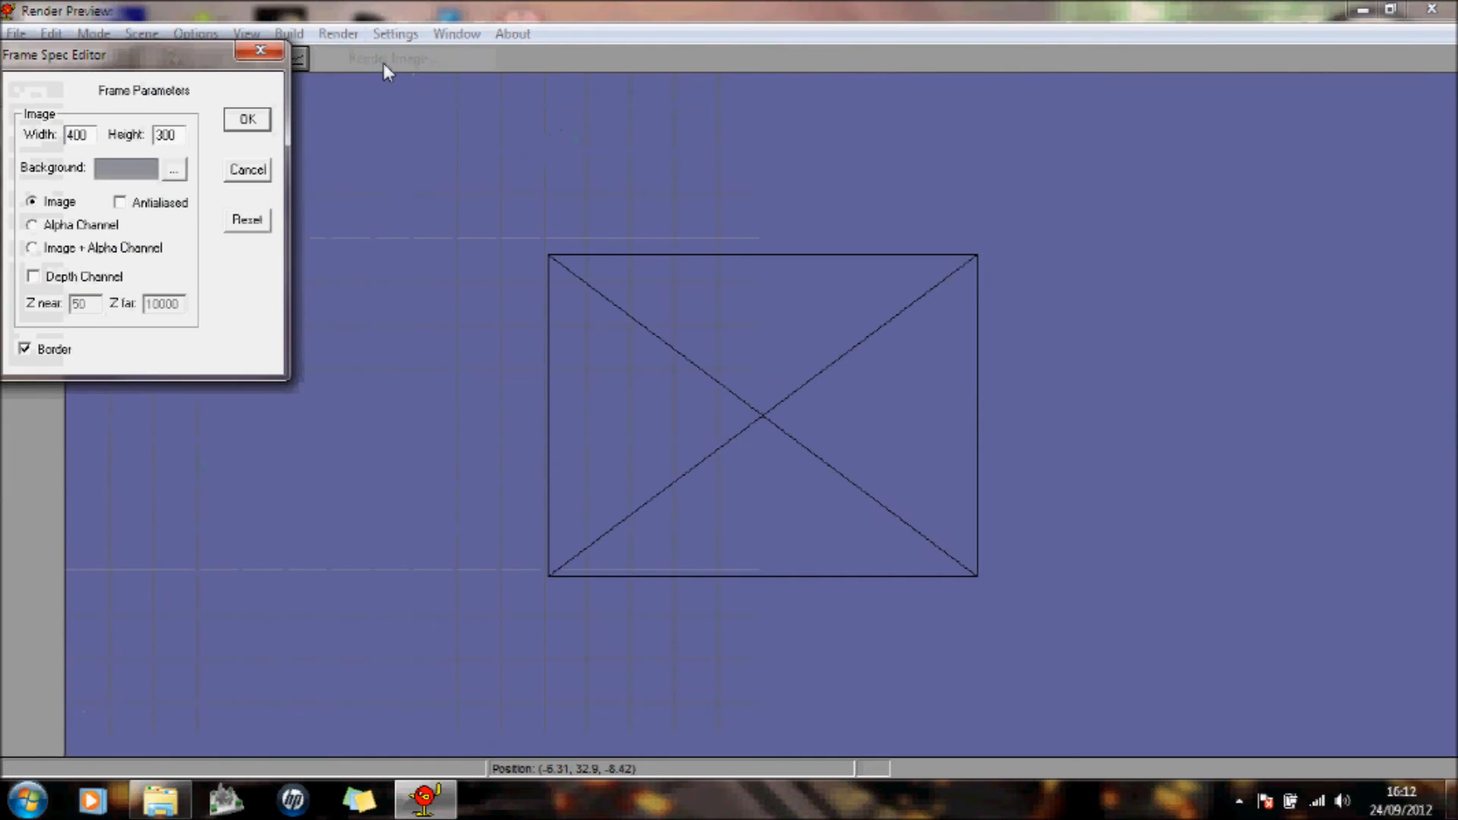
click(247, 120)
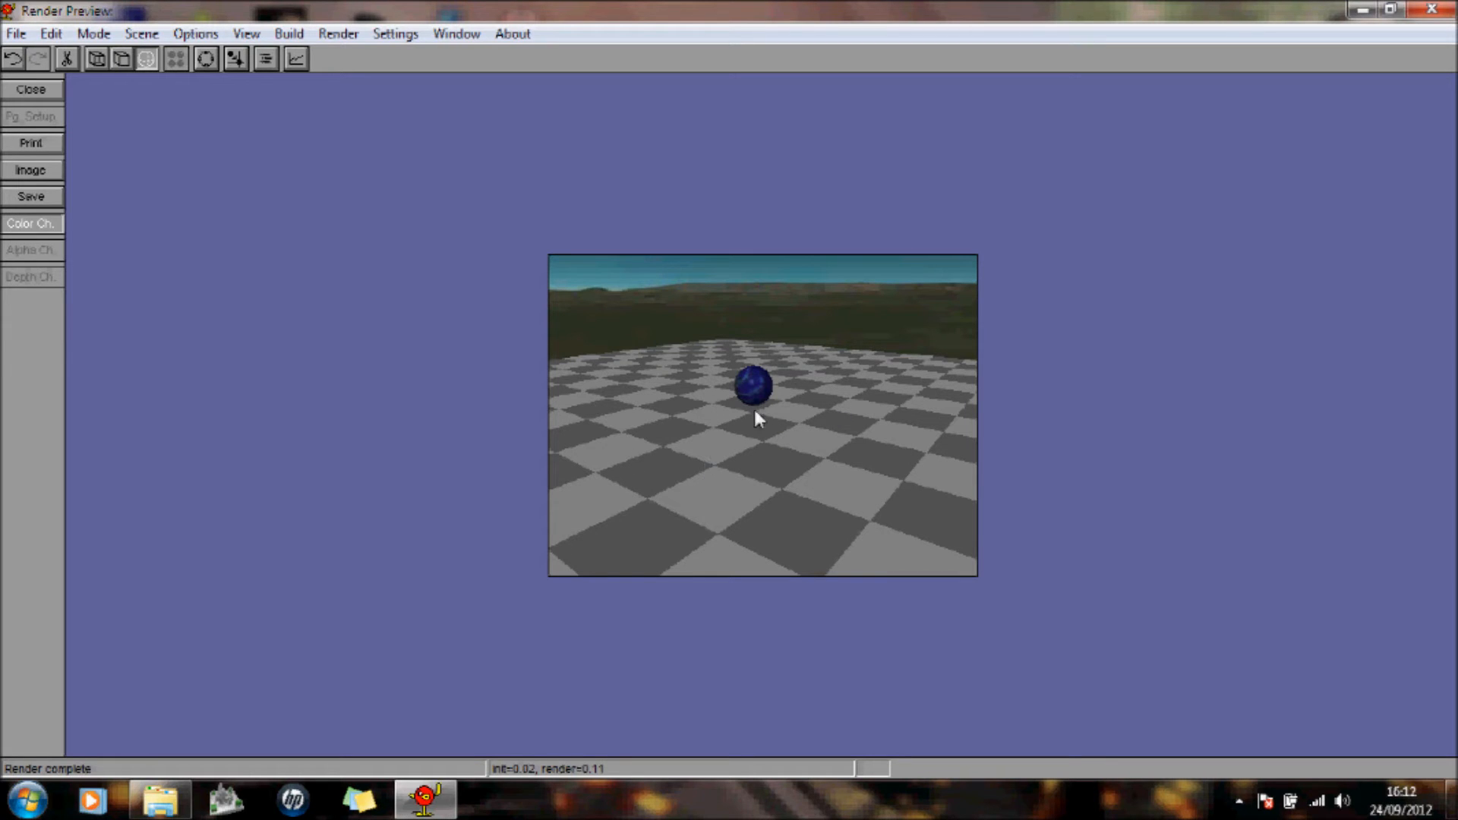
click(24, 90)
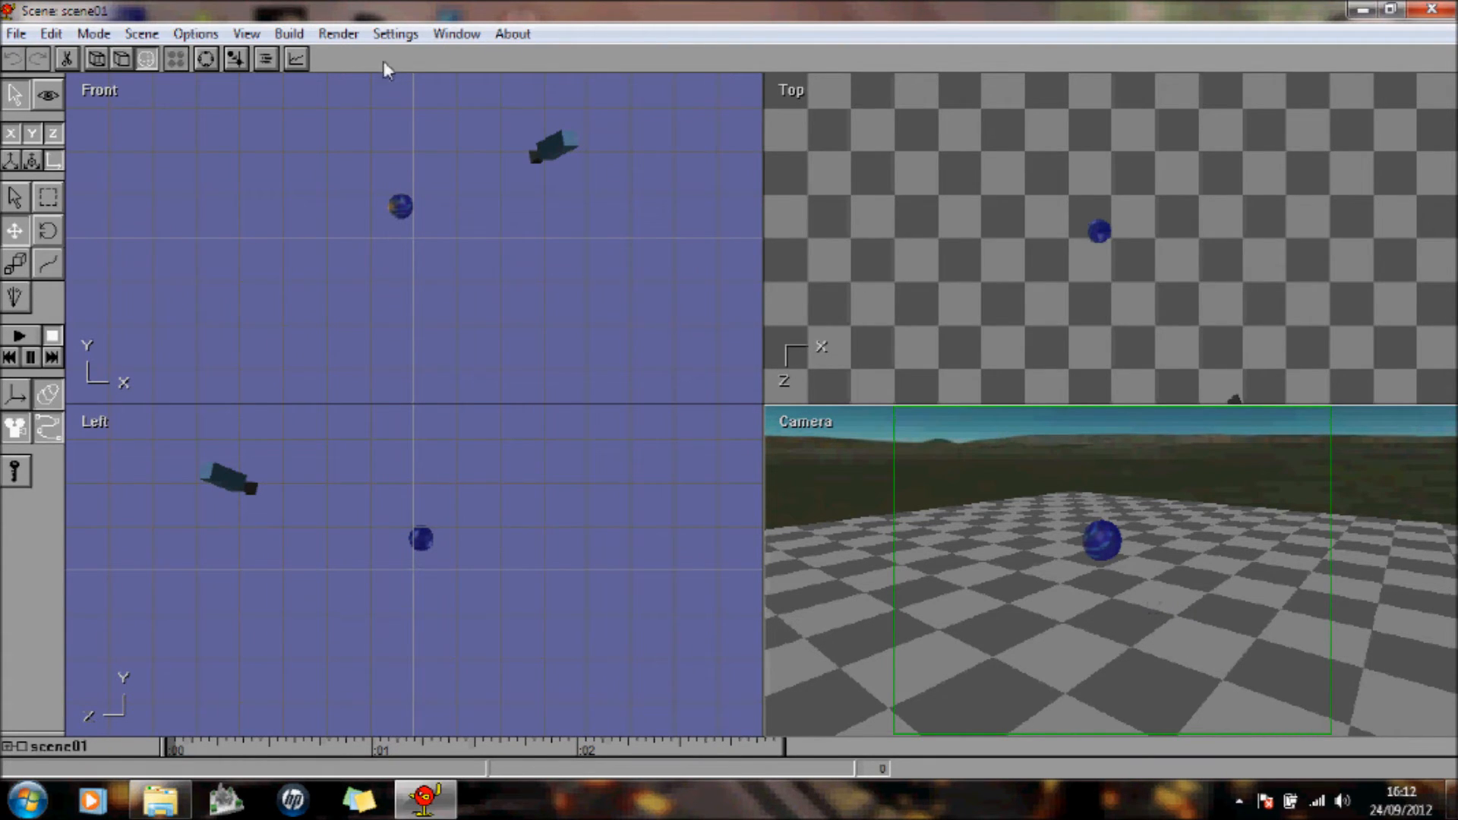
Step: Turn off the ground grid in the scene's environment settings
click(409, 36)
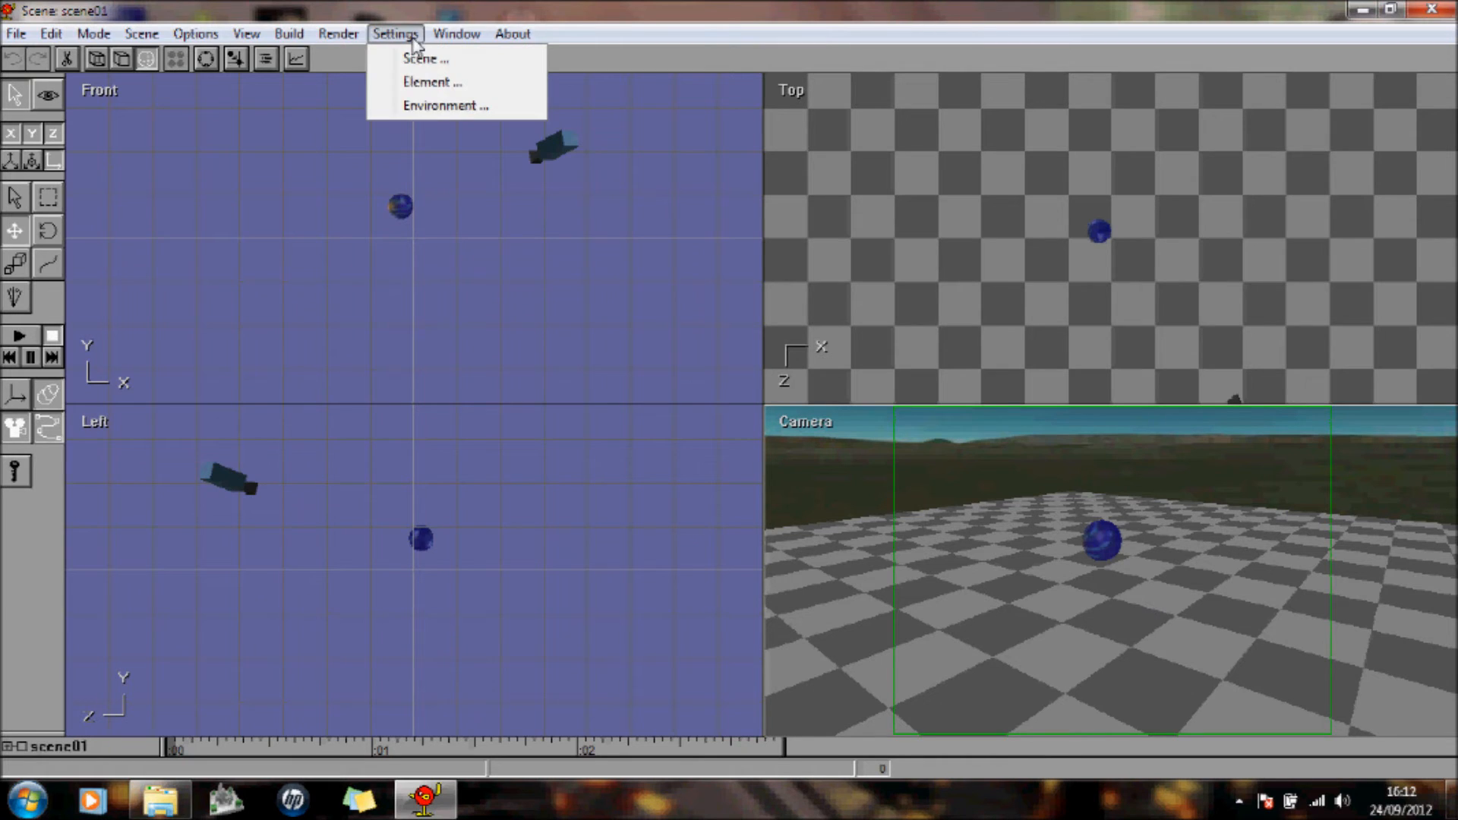
click(436, 107)
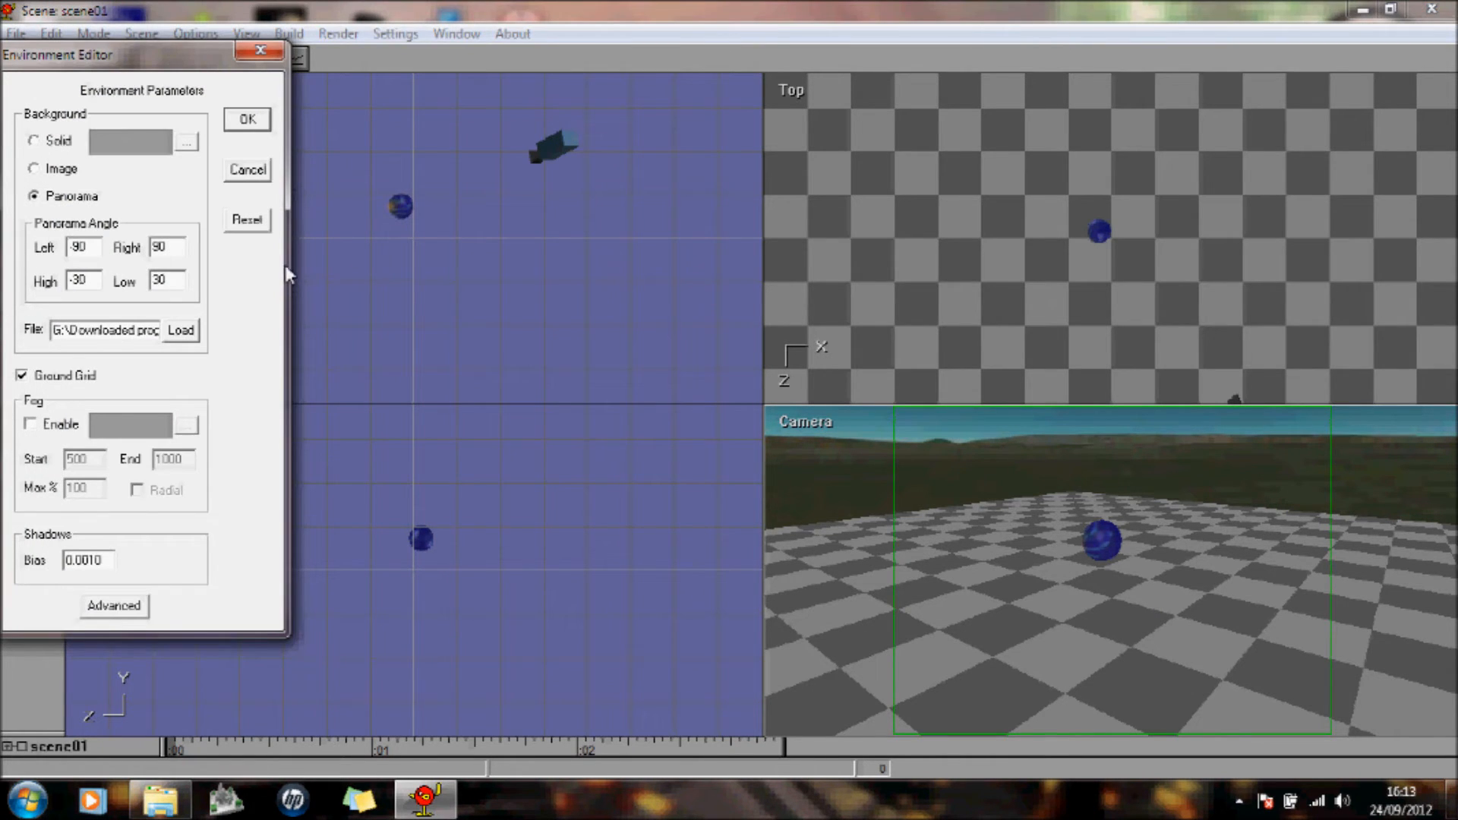
click(22, 376)
click(257, 123)
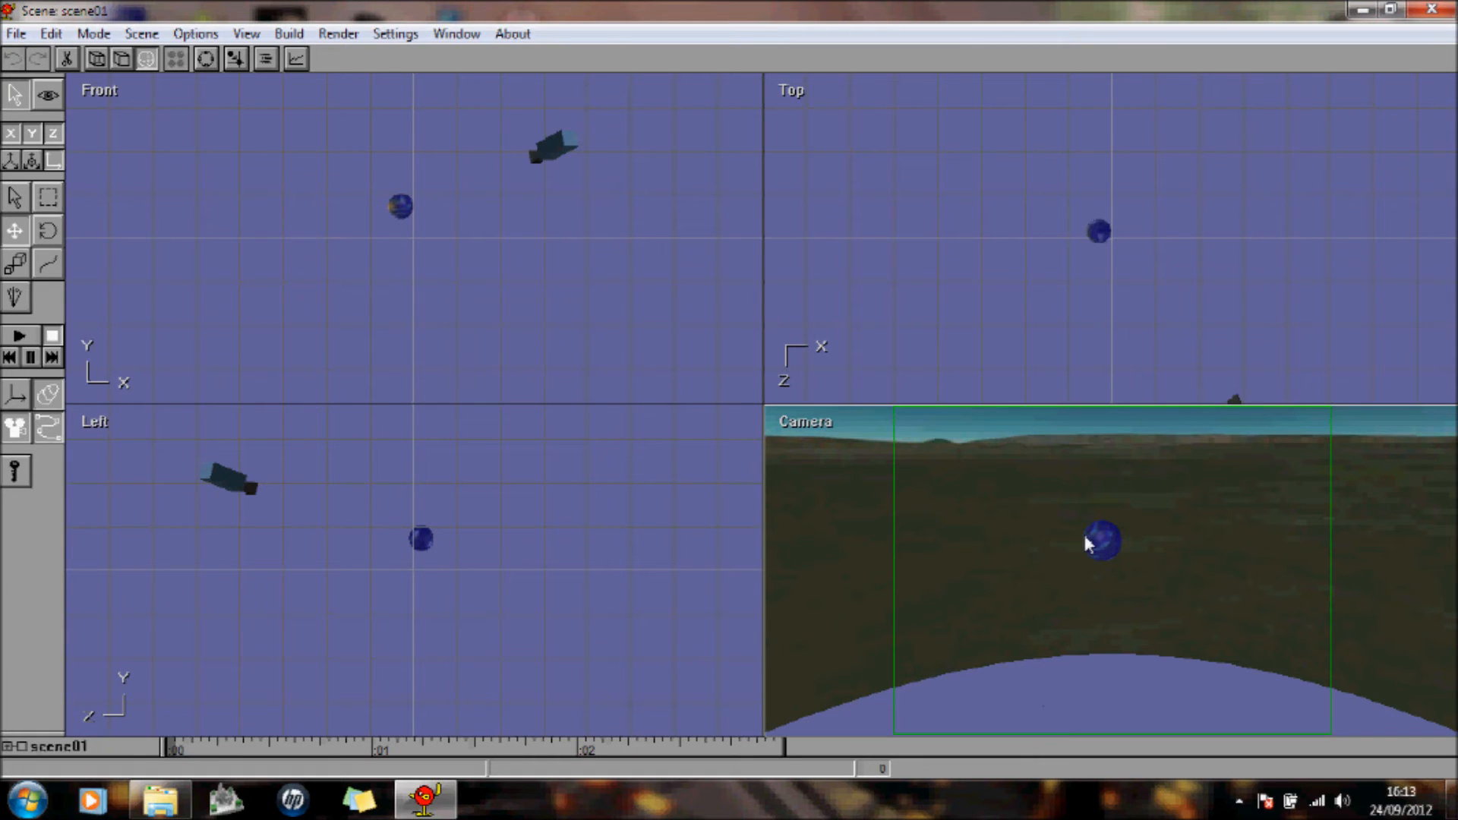
Step: Render a preview image of the scene without the ground grid at 400 by 300, and close the preview
click(348, 34)
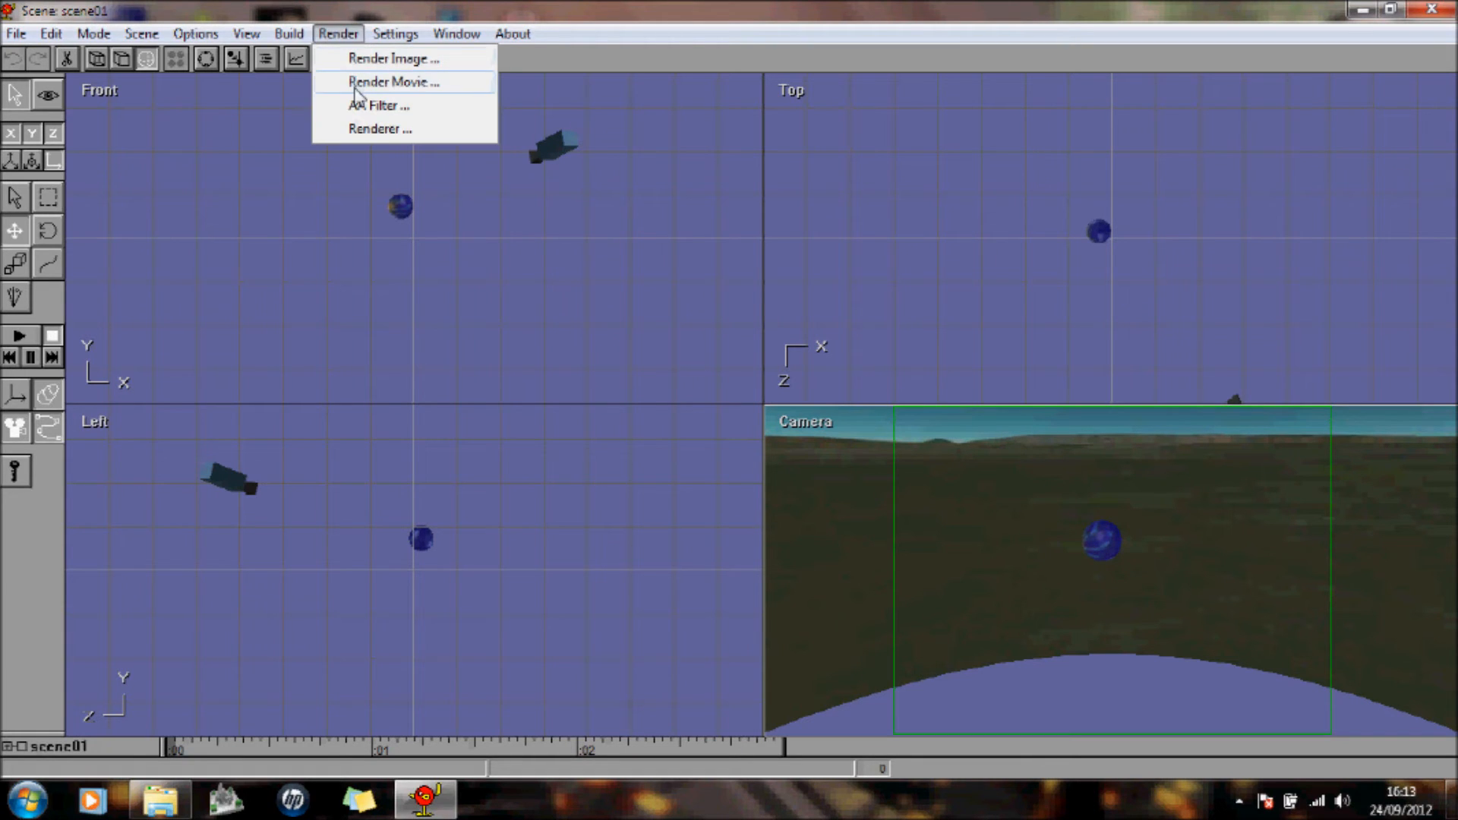
click(375, 59)
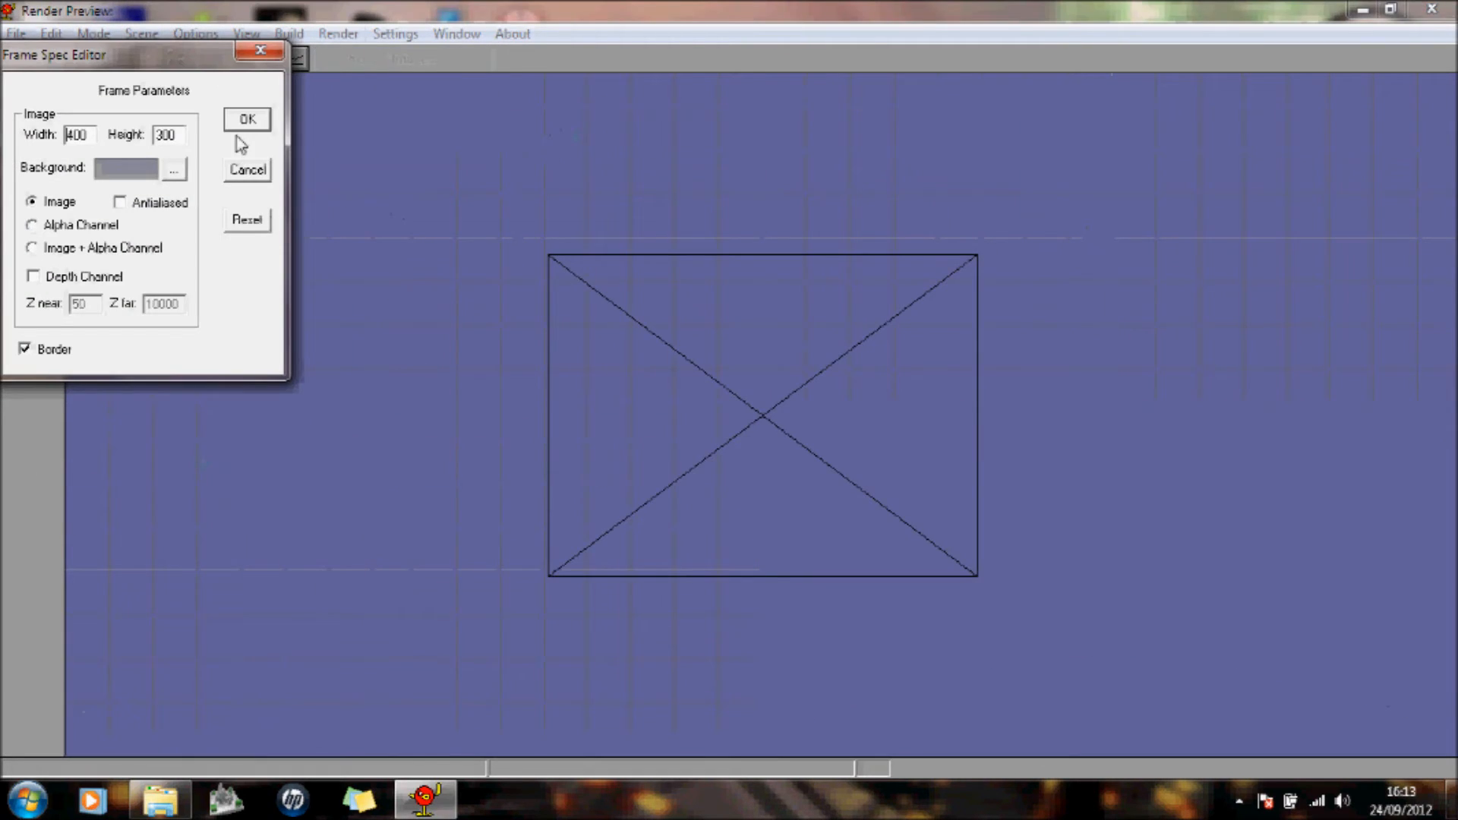
click(243, 122)
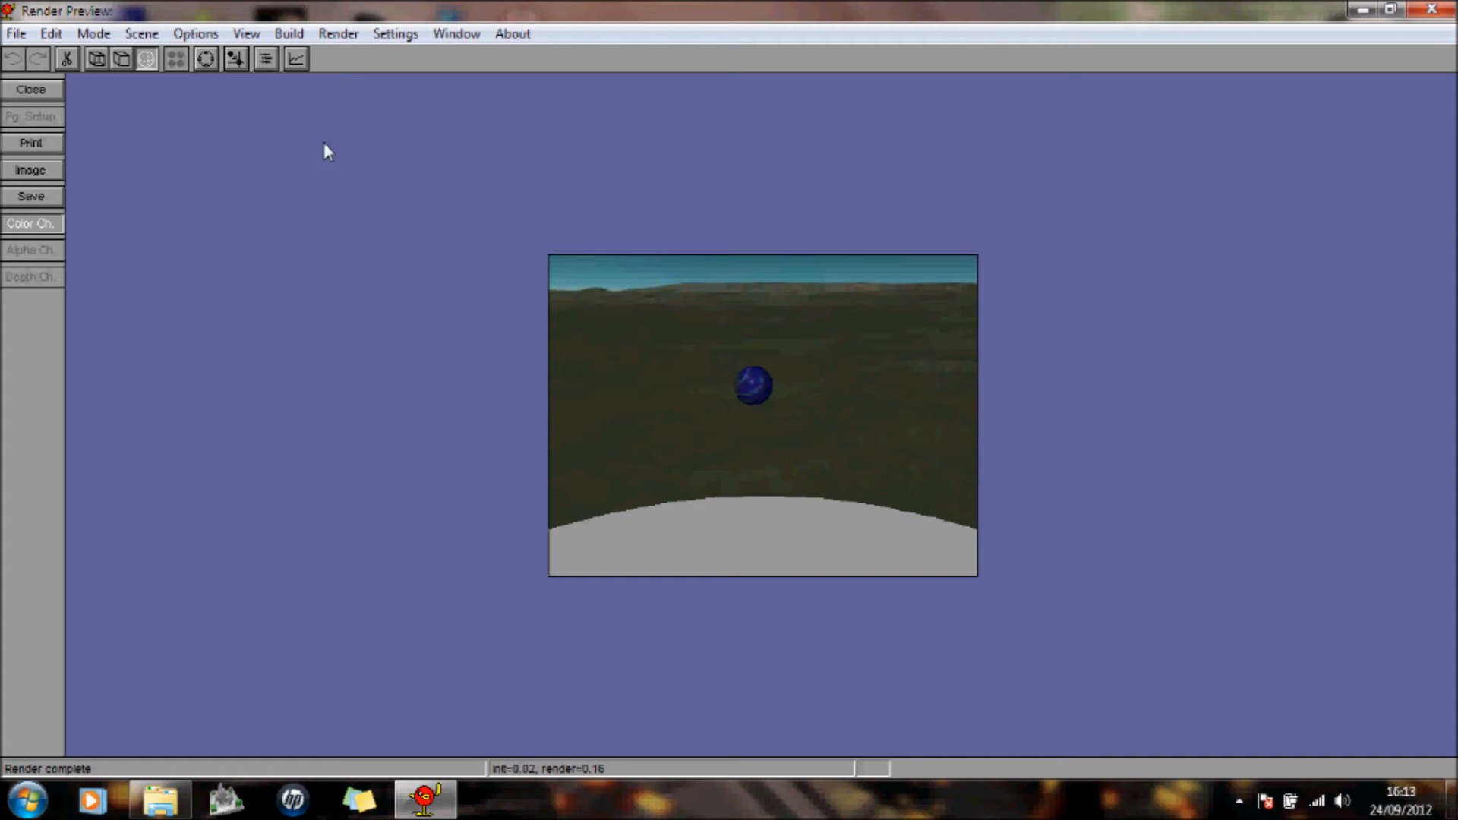
click(28, 90)
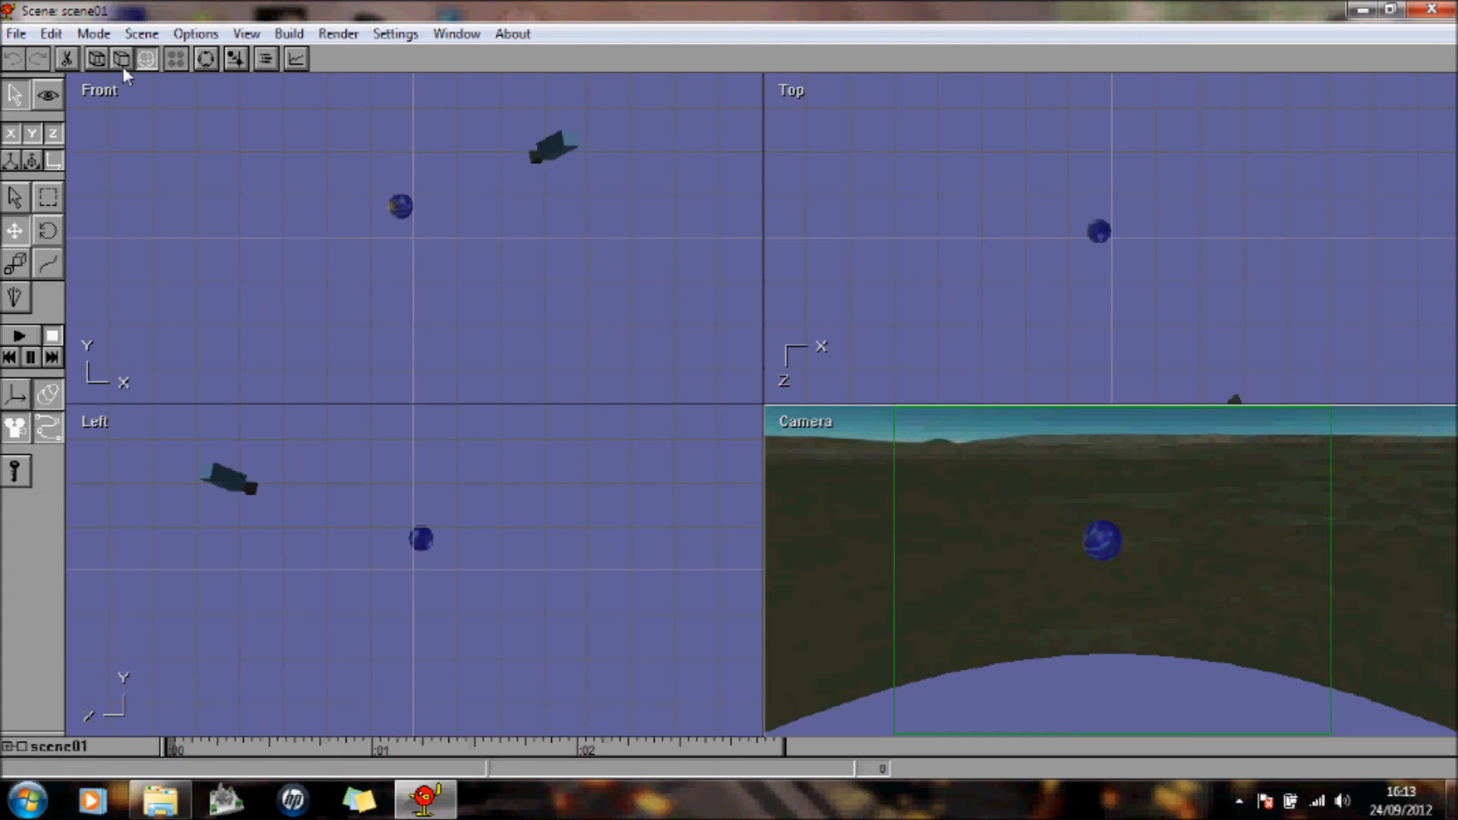
Step: Extend the background panorama's vertical range by changing its High angle and setting its Low angle to 60
click(394, 35)
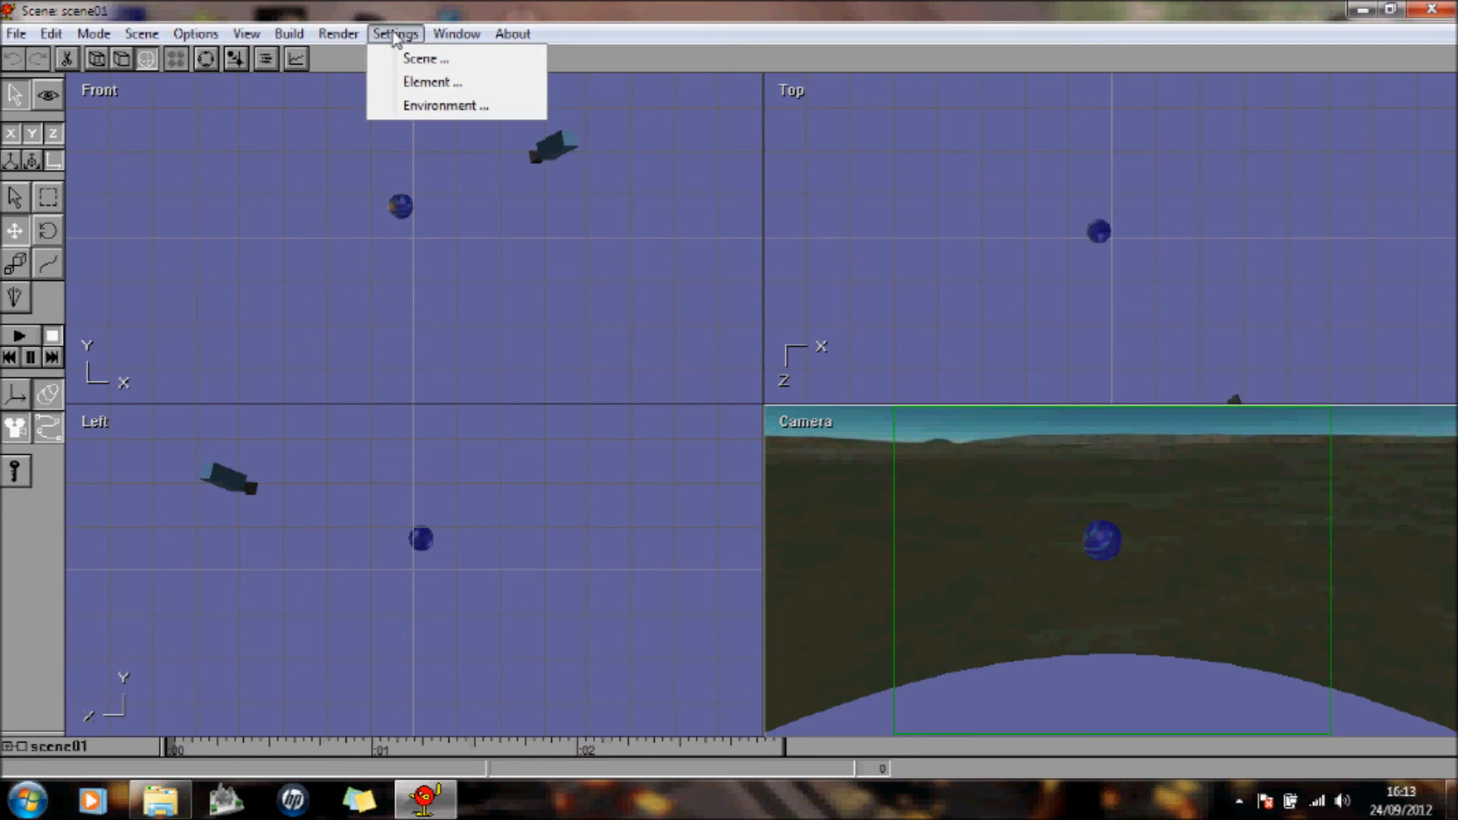
click(395, 104)
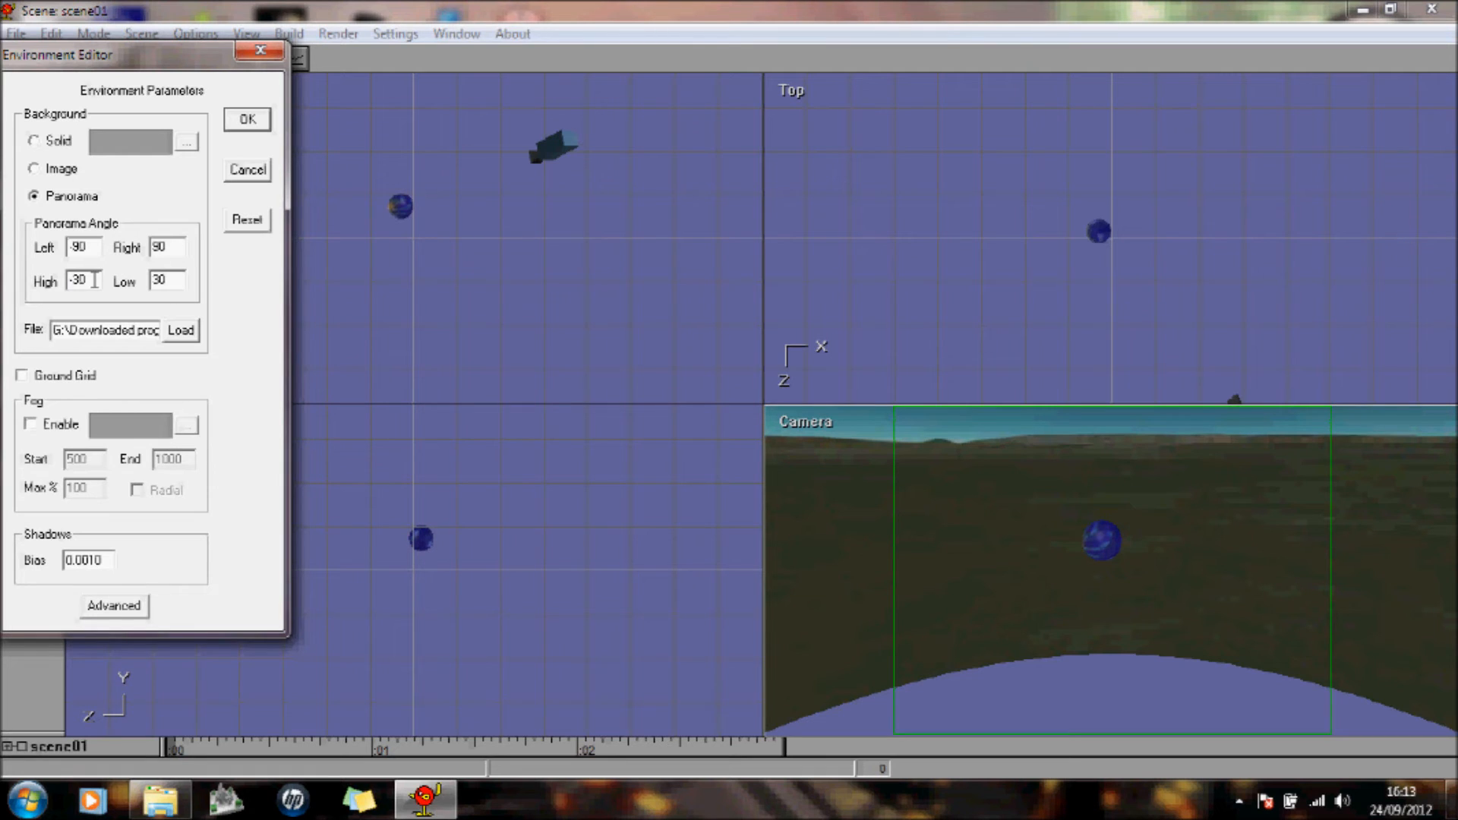
drag(95, 280, 44, 271)
text(1)
drag(176, 281, 104, 271)
text(60)
click(258, 121)
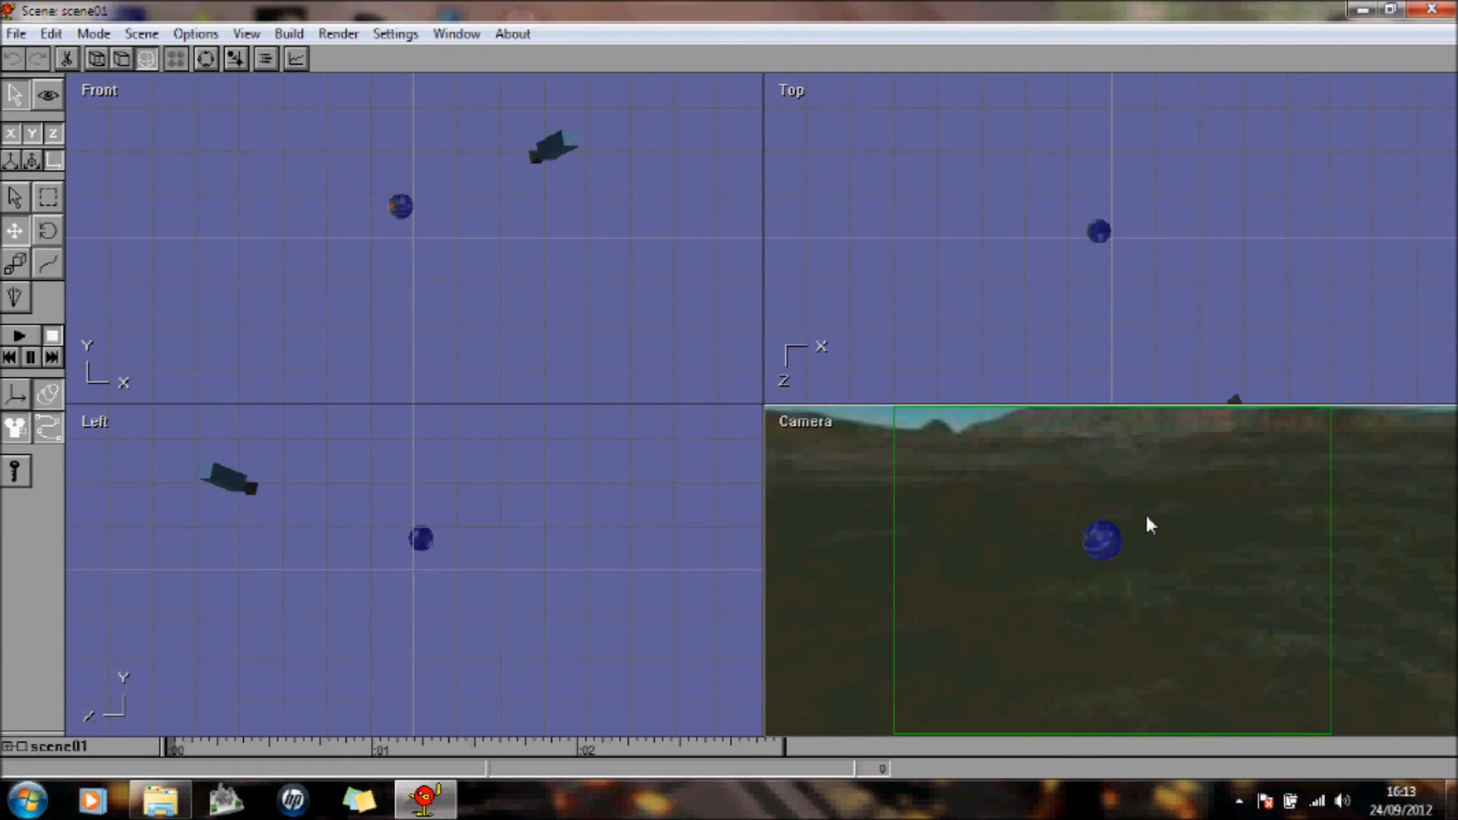
Step: Render a preview image of the scene with the adjusted panorama angles, and close the preview
click(339, 35)
click(361, 59)
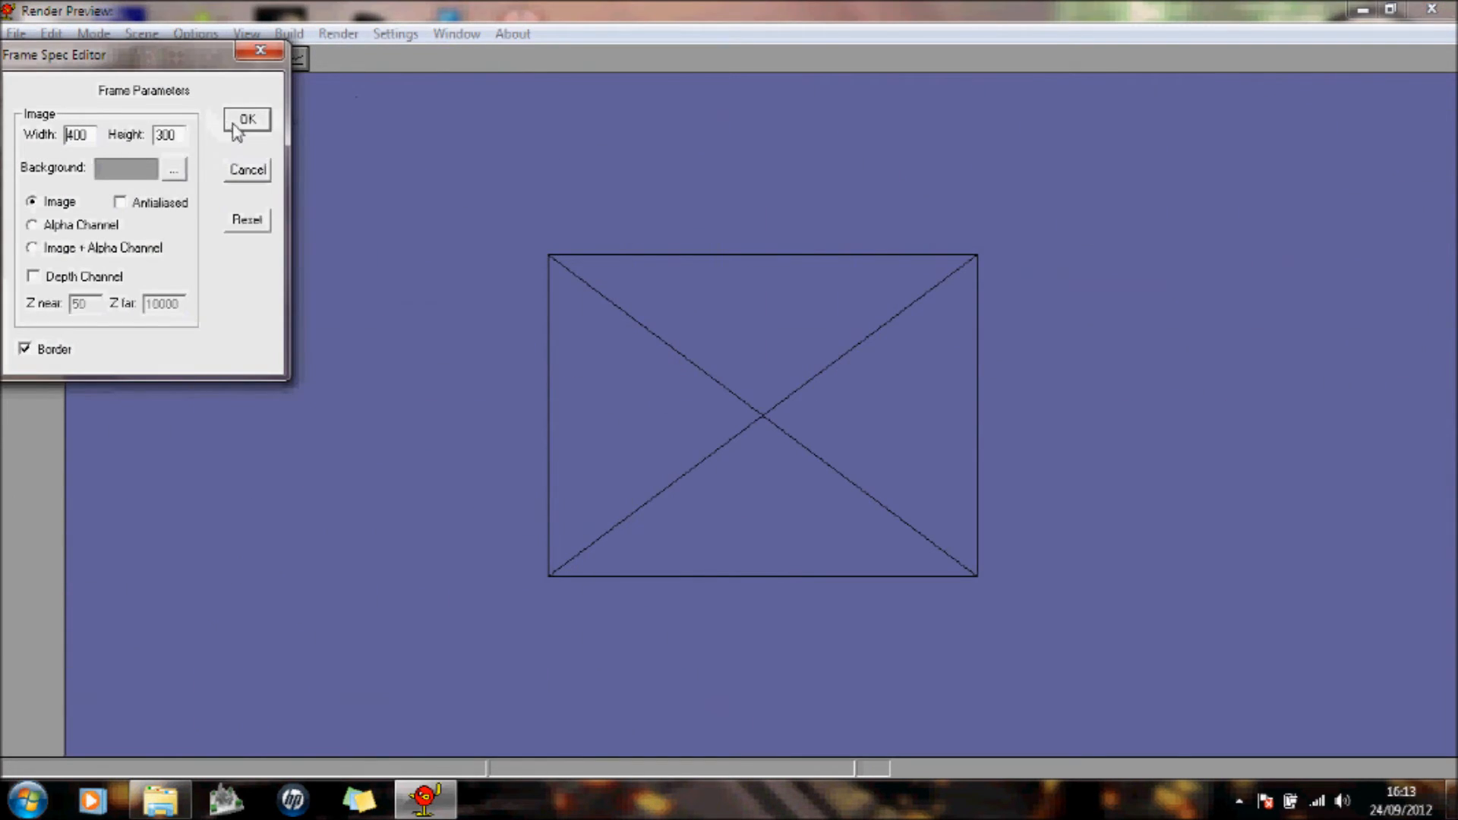
click(243, 125)
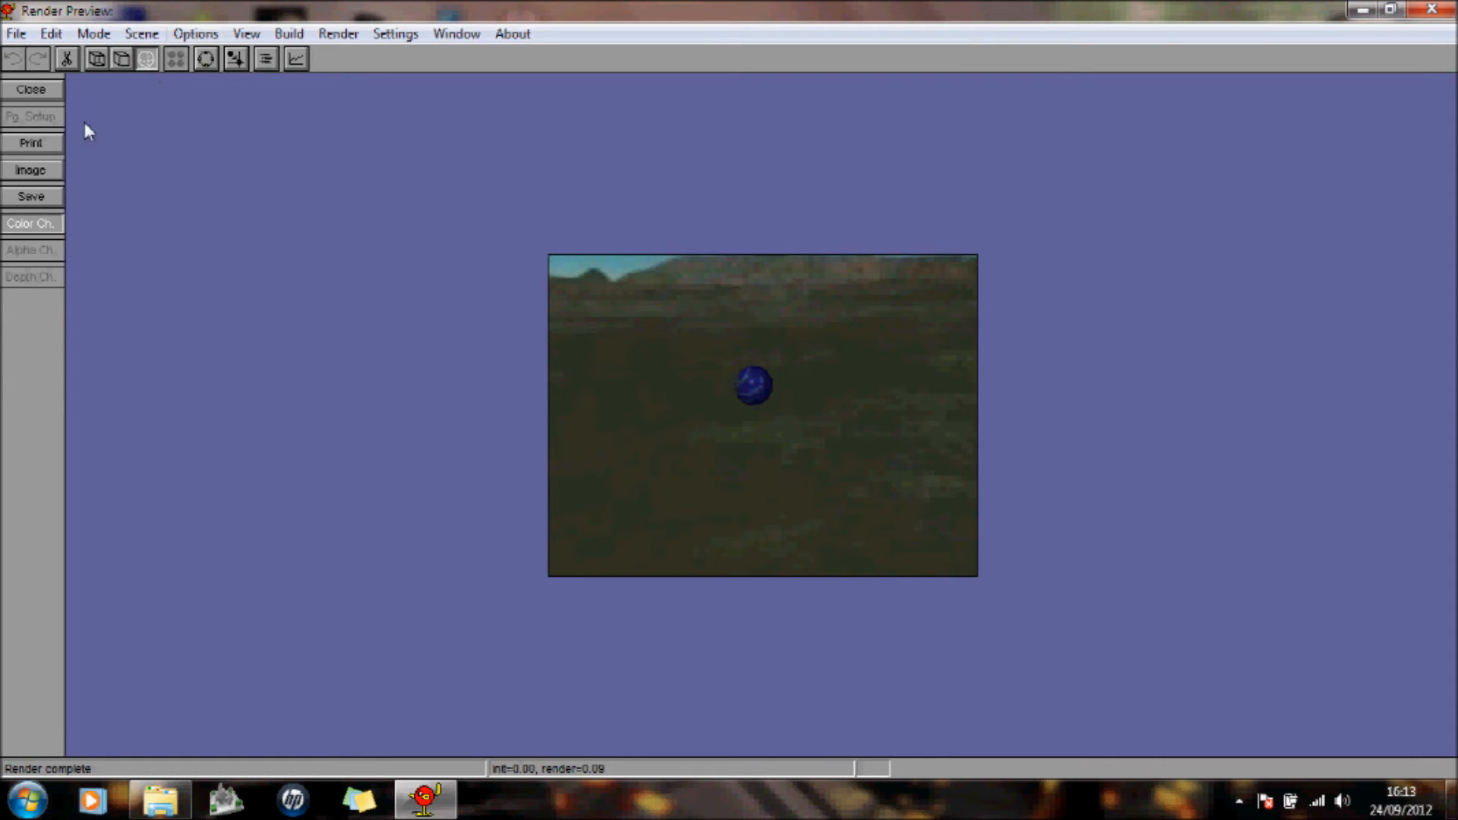
click(30, 89)
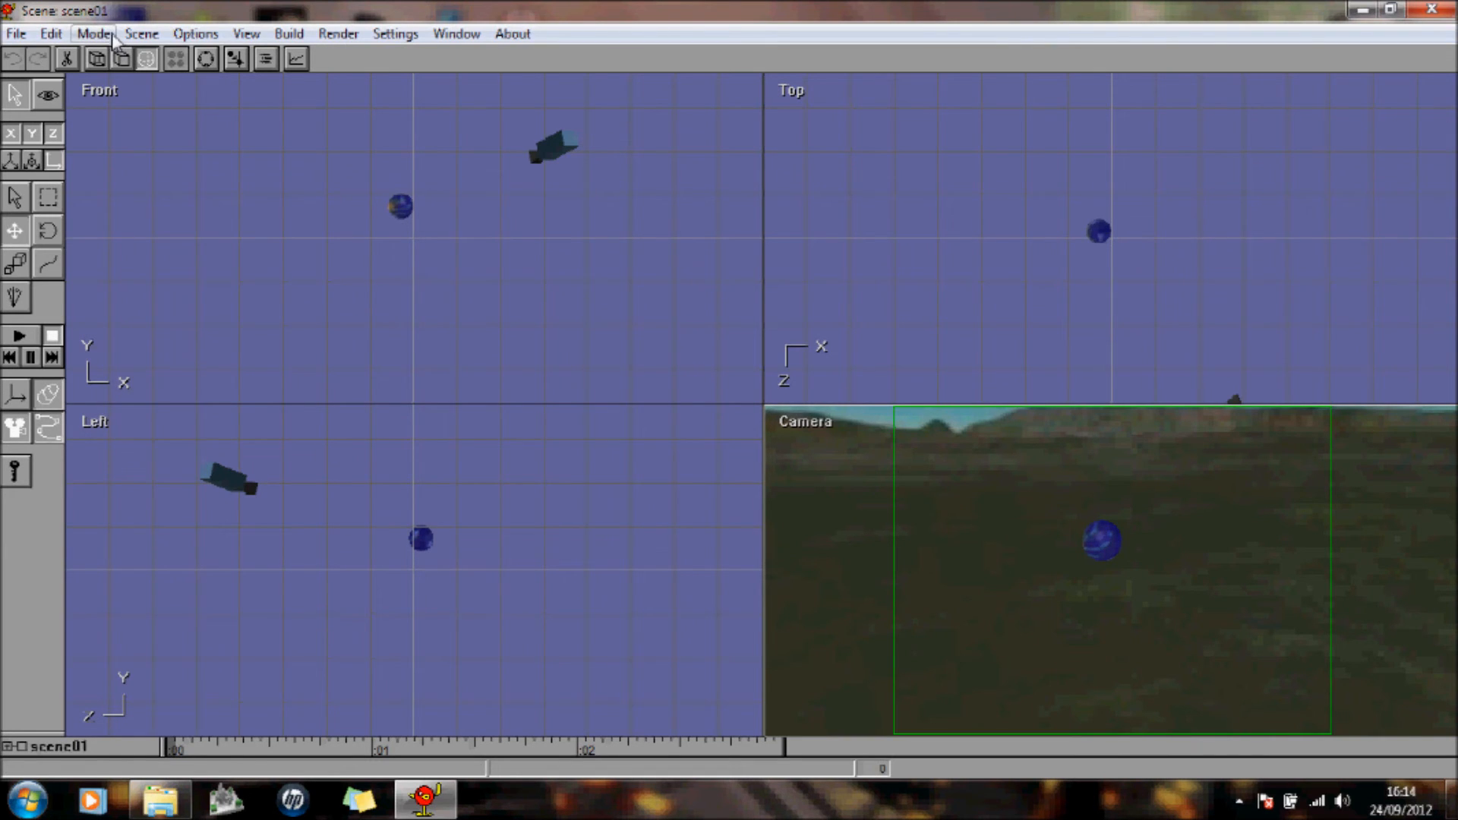
Step: Show only the camera view and set the scene's length to 150 frames
click(245, 33)
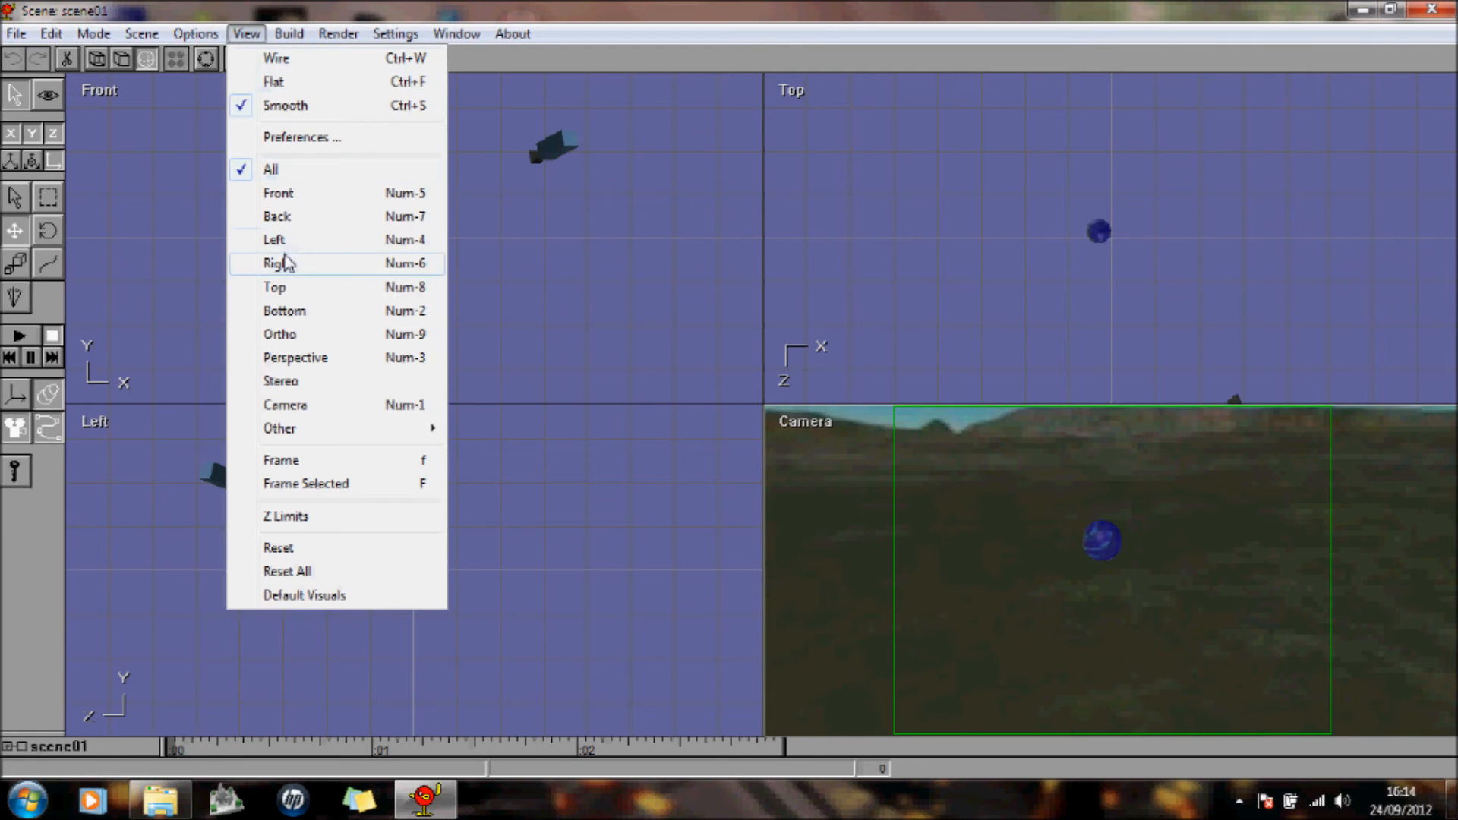
click(308, 405)
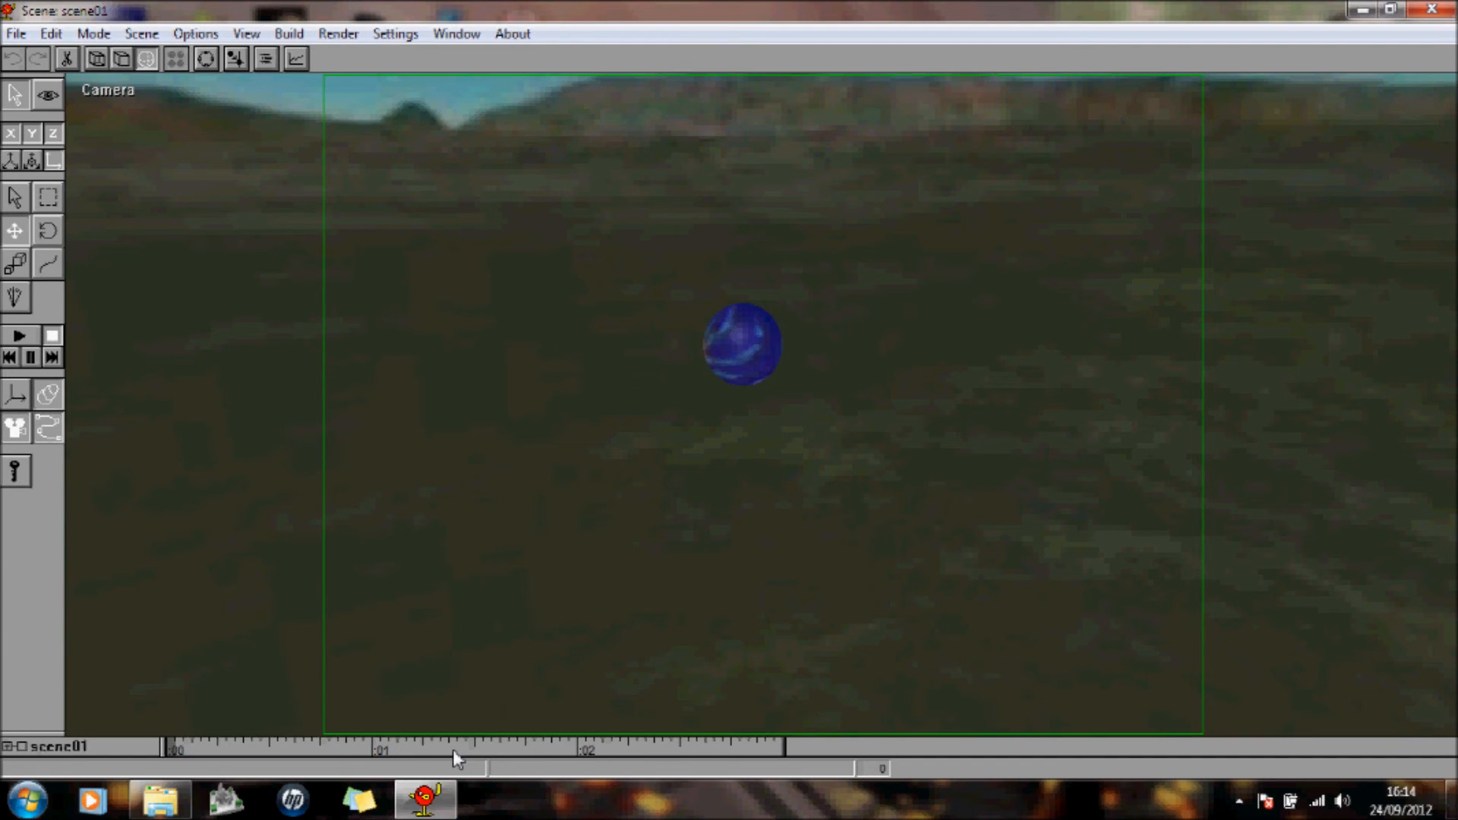
double_click(412, 751)
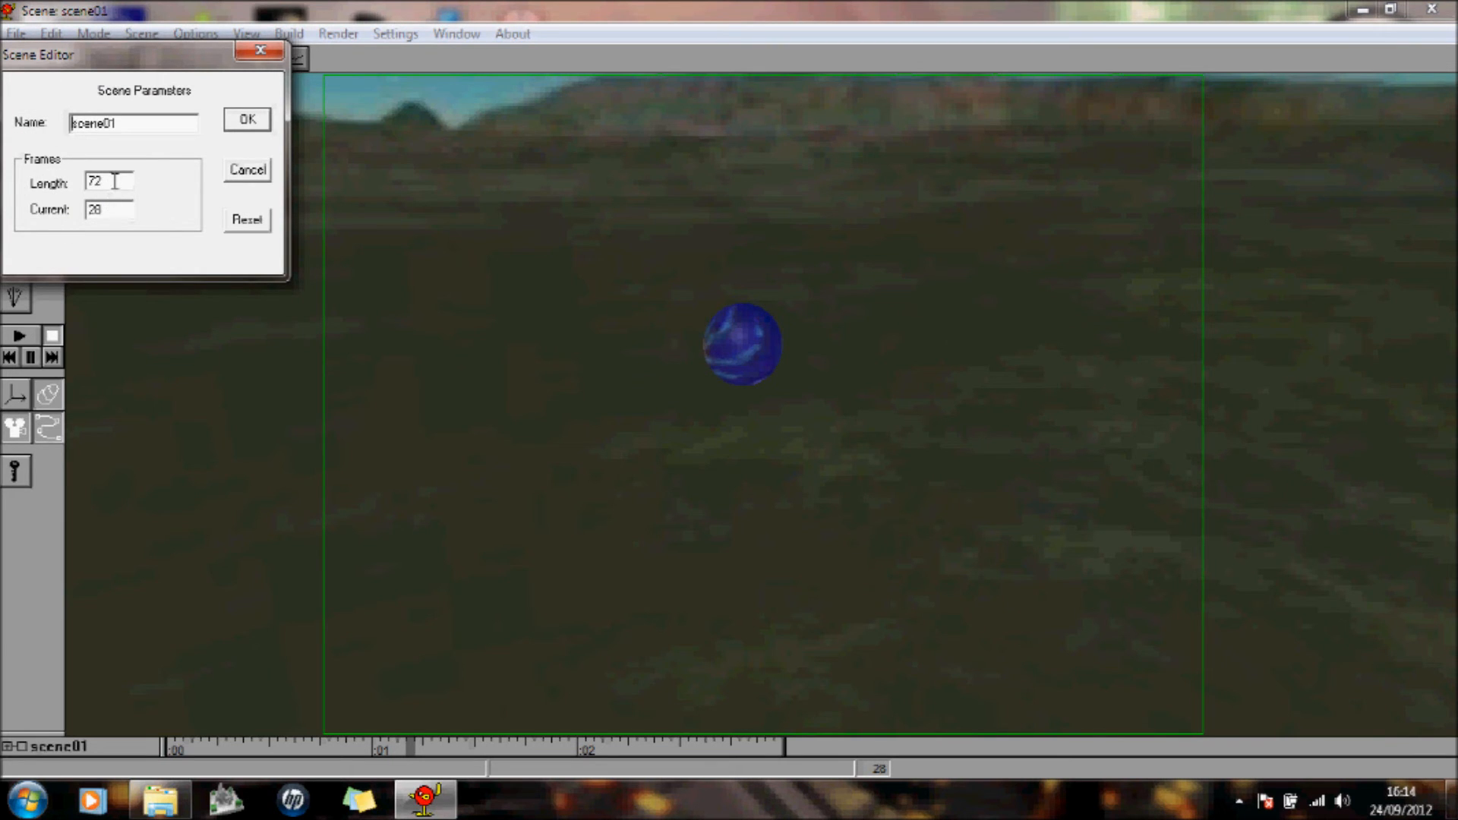
drag(113, 181, 71, 180)
text(150)
click(248, 119)
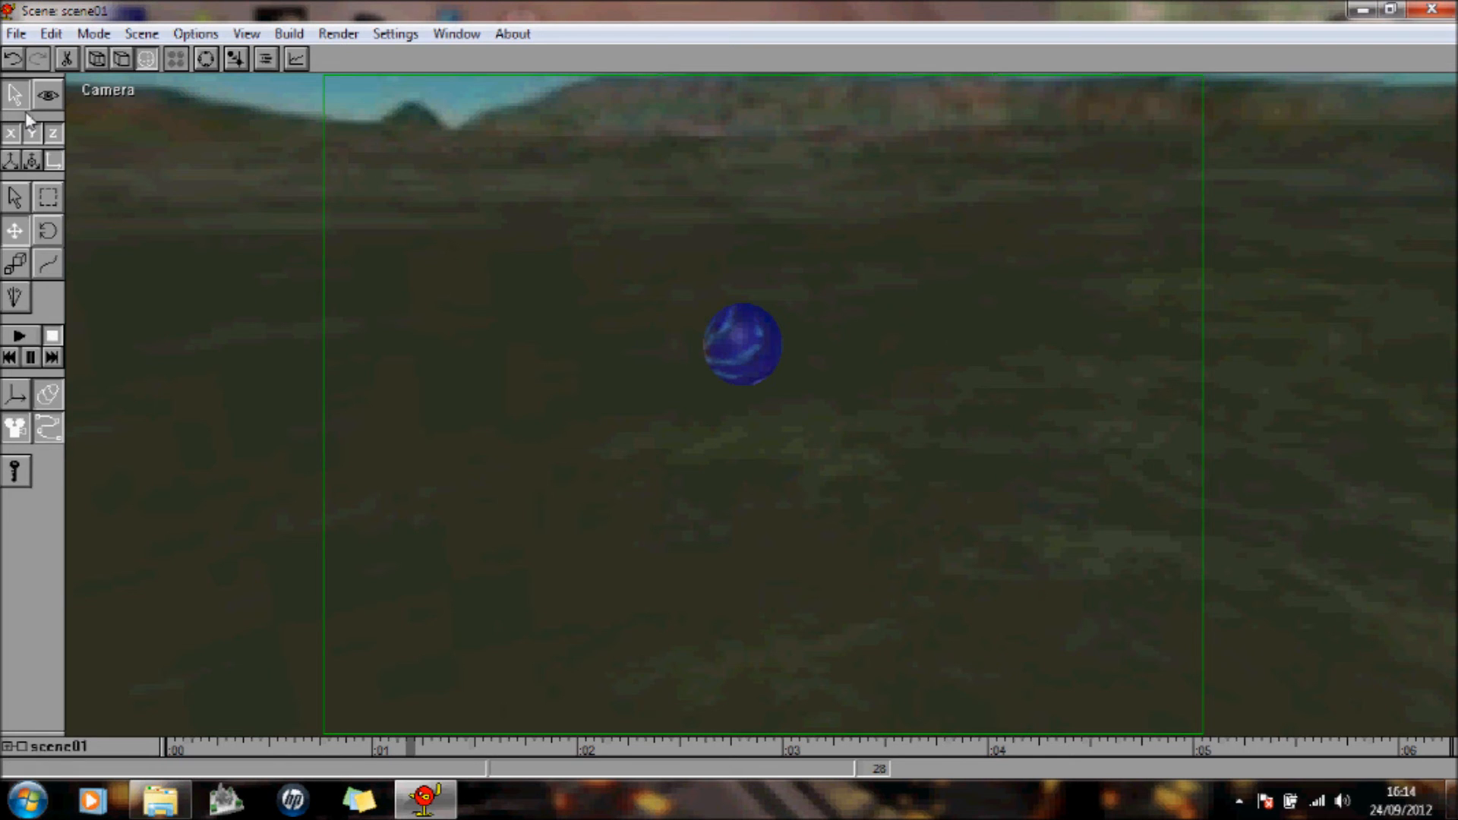
Step: Select the sphere, turn on keyframe animation, and move the sphere to about (-84.6, -82.9, 96.6) at frame 28
click(15, 199)
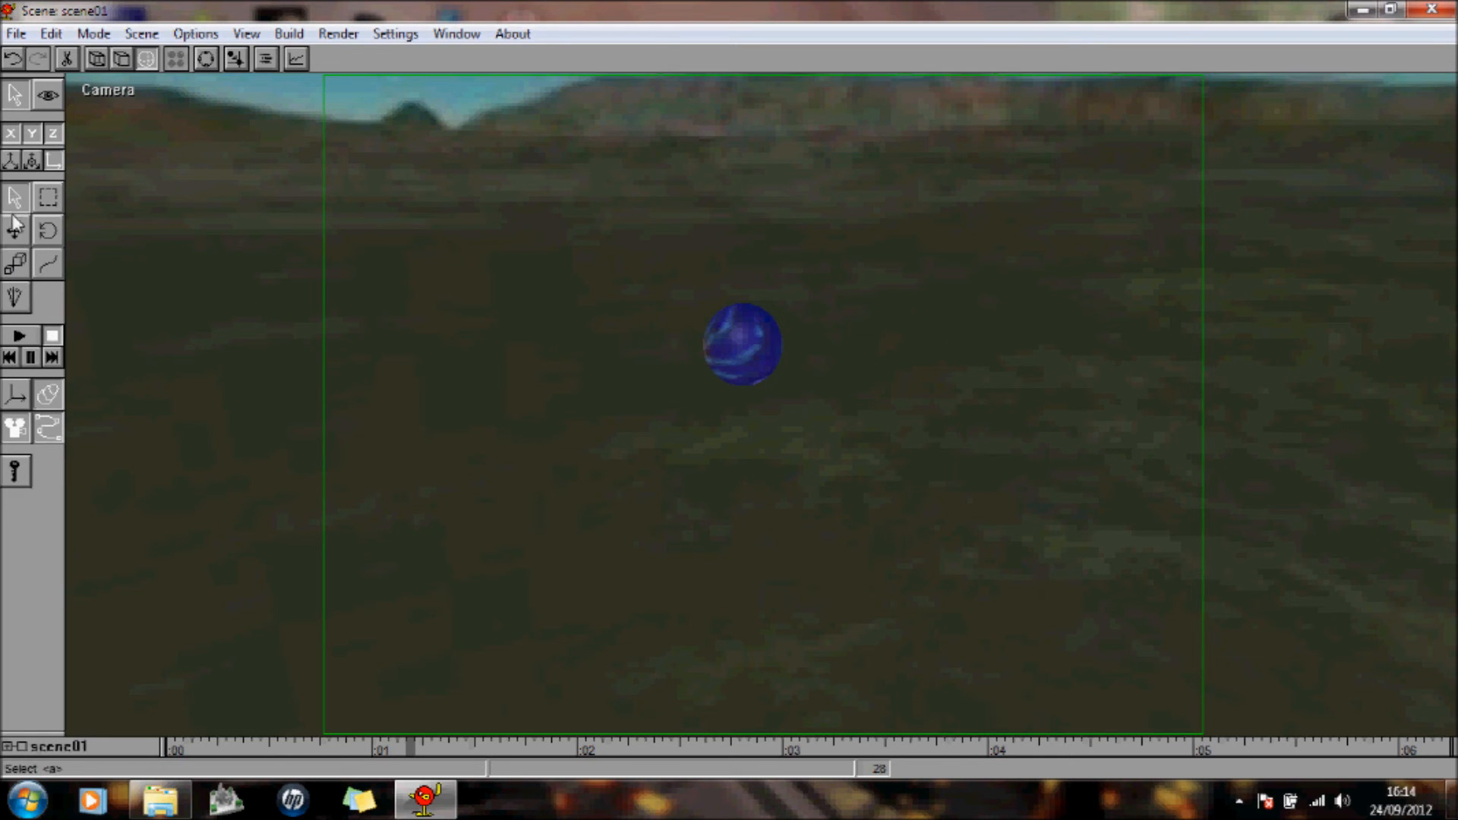
double_click(734, 346)
click(270, 53)
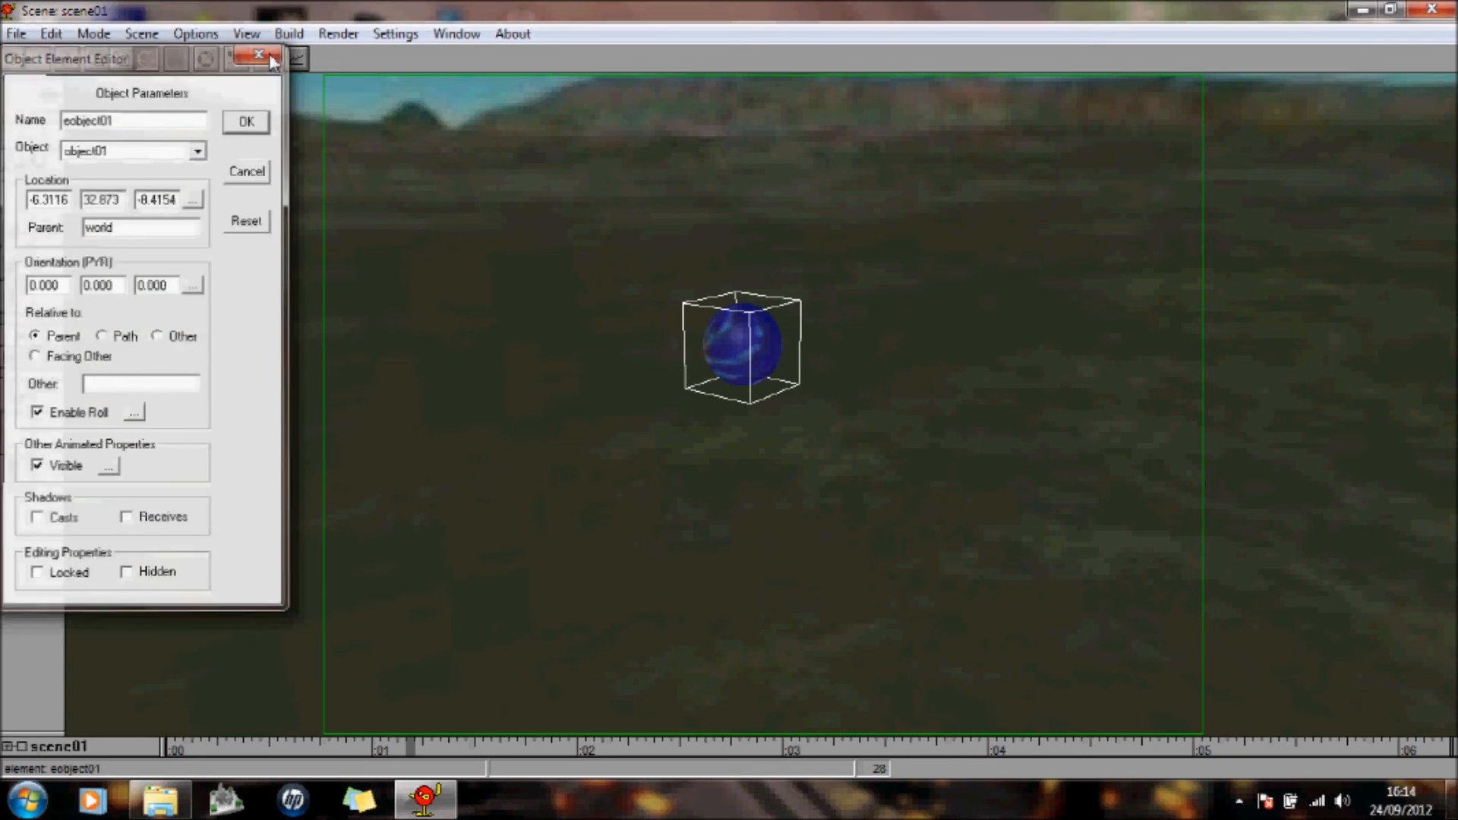
click(14, 472)
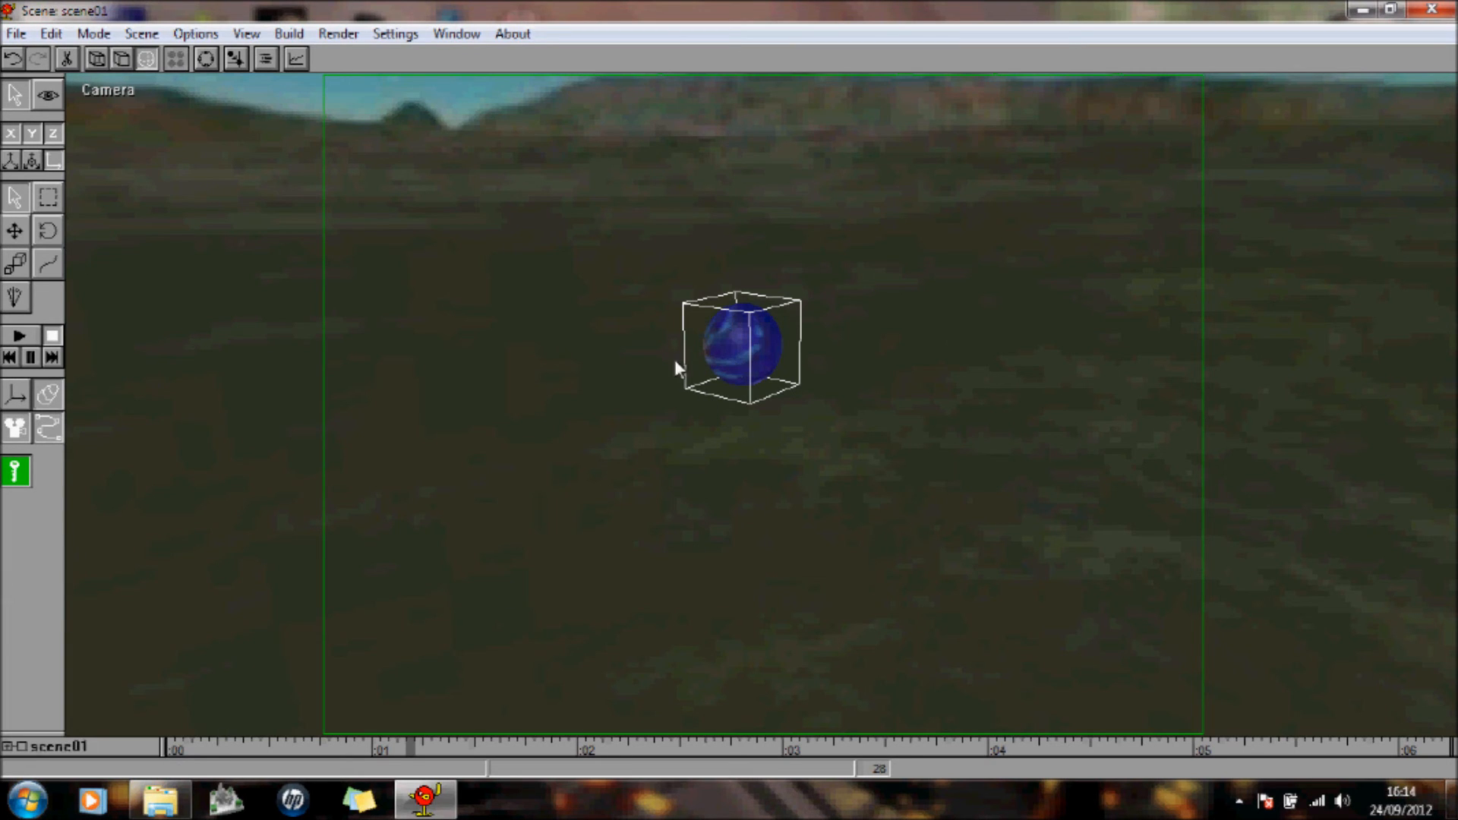
drag(725, 352, 370, 710)
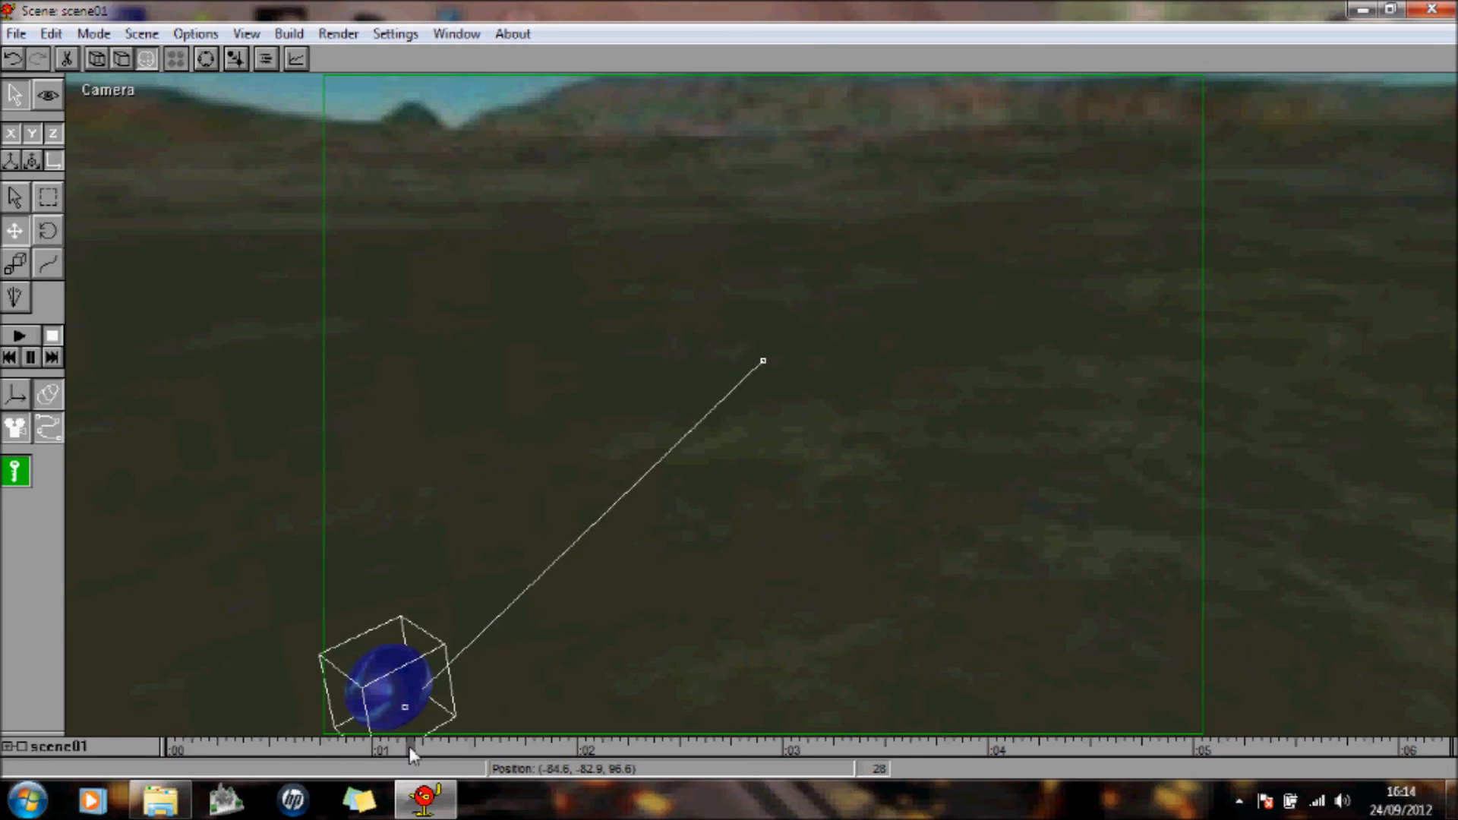
Step: Go to frame 0 and move the sphere to a starting position of about (-43.2, -5, 34.4)
click(171, 741)
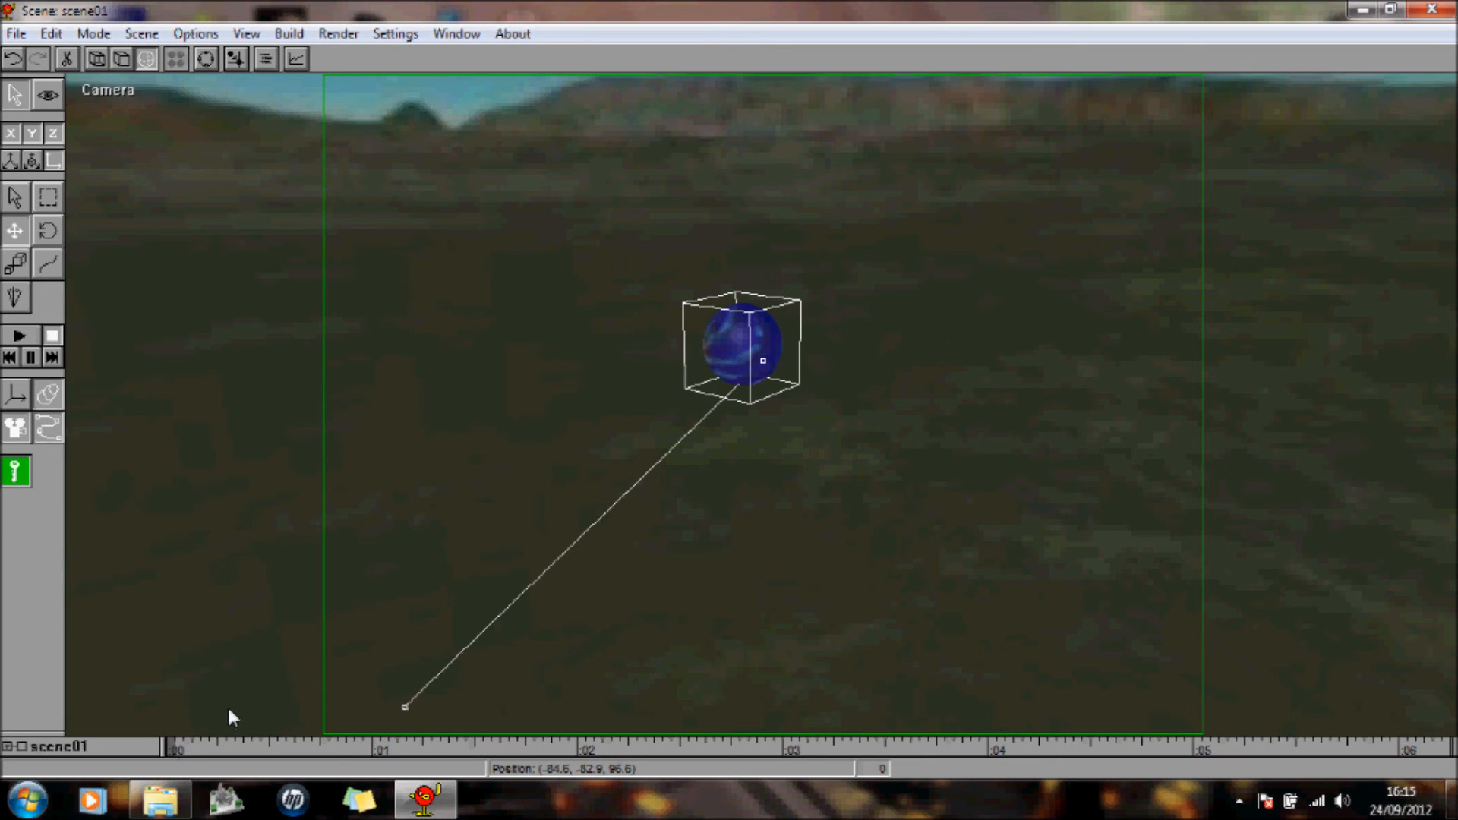
drag(757, 359, 410, 702)
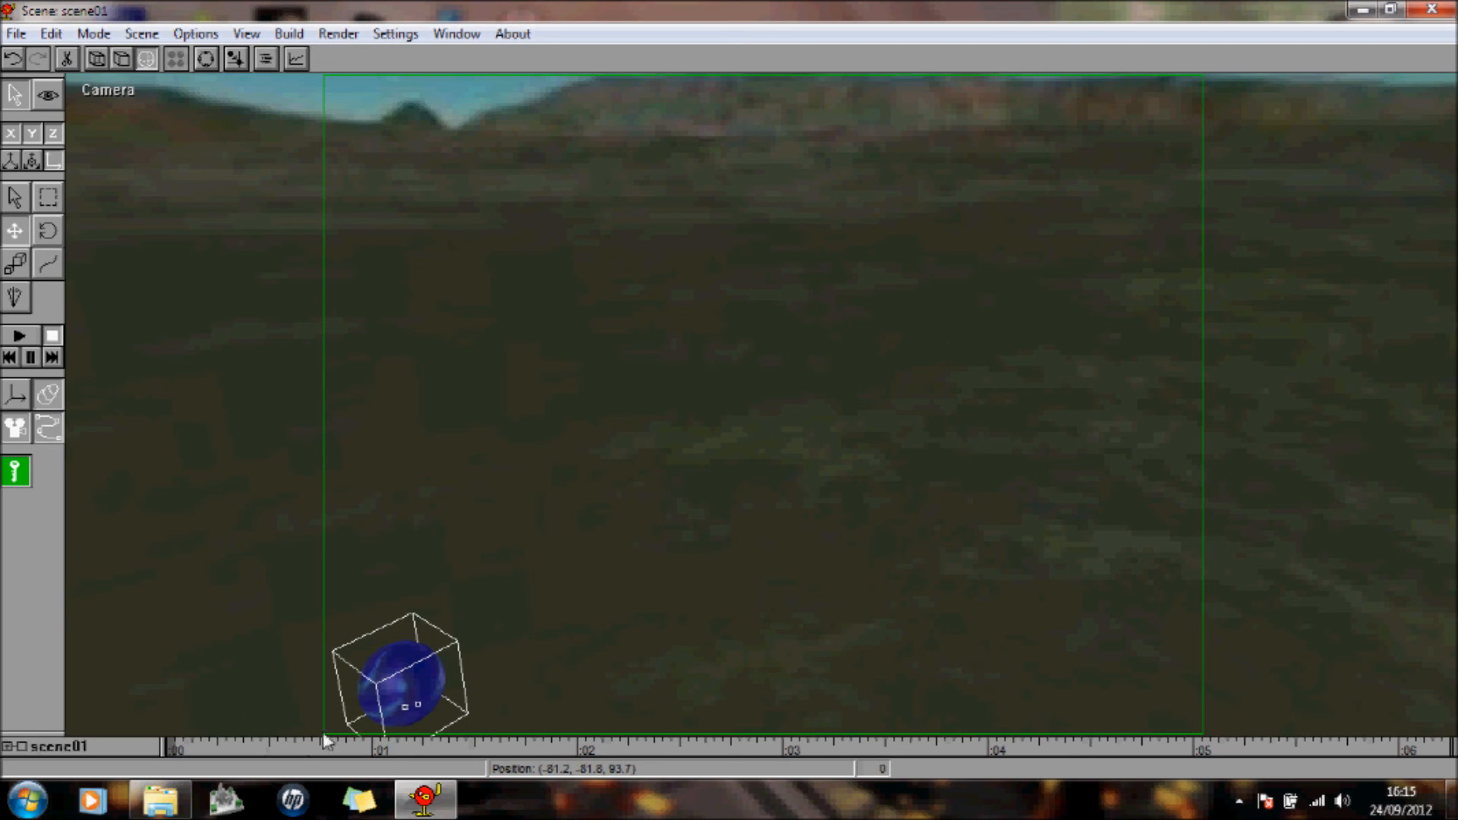
drag(394, 684, 587, 461)
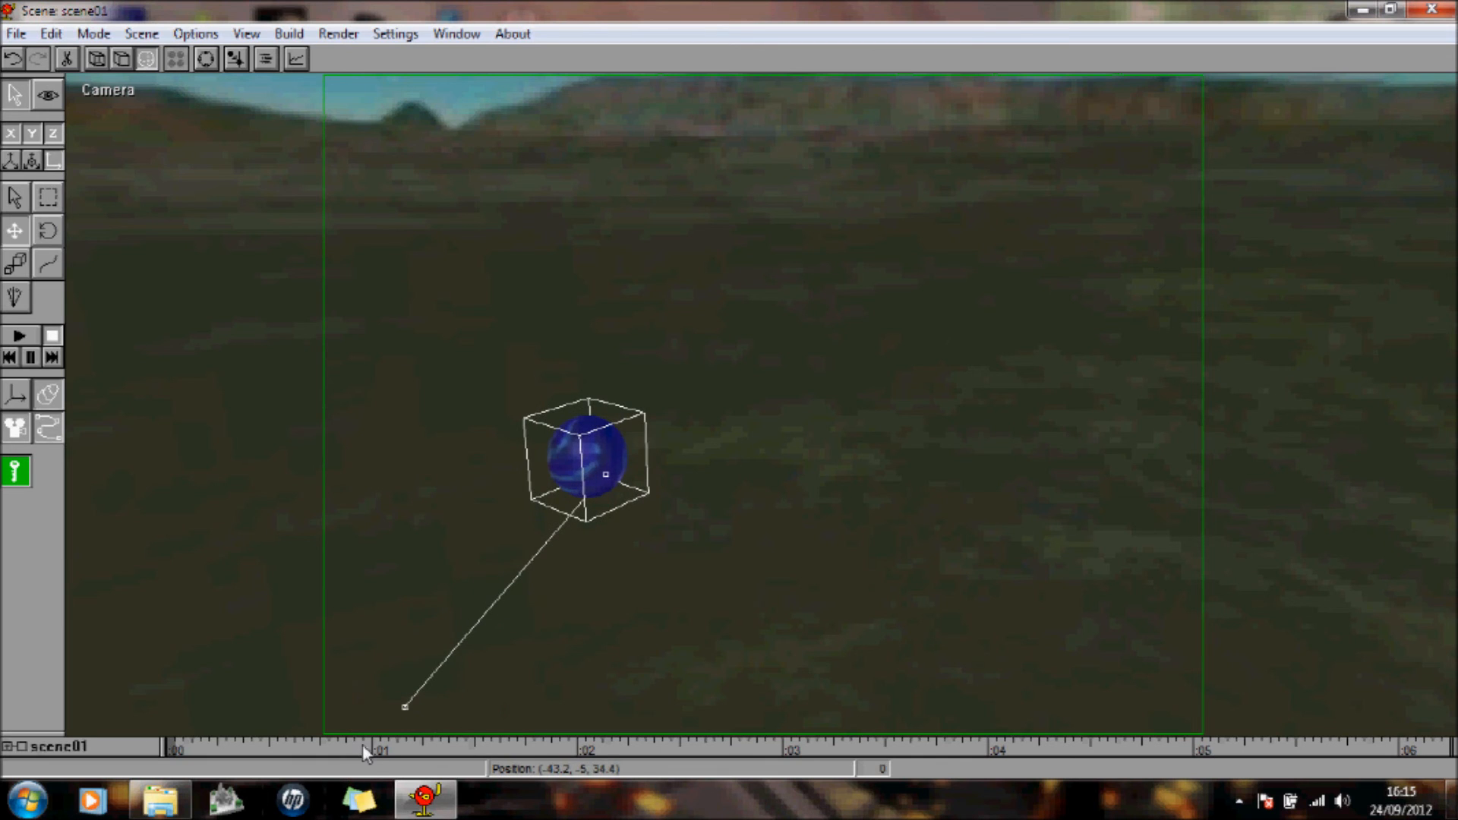
Step: Move the sphere to about (-112, 81.8, 51.4) at frame 23 and to about (22.2, 4.65, -18.5) at frame 47
click(370, 755)
drag(421, 655, 400, 197)
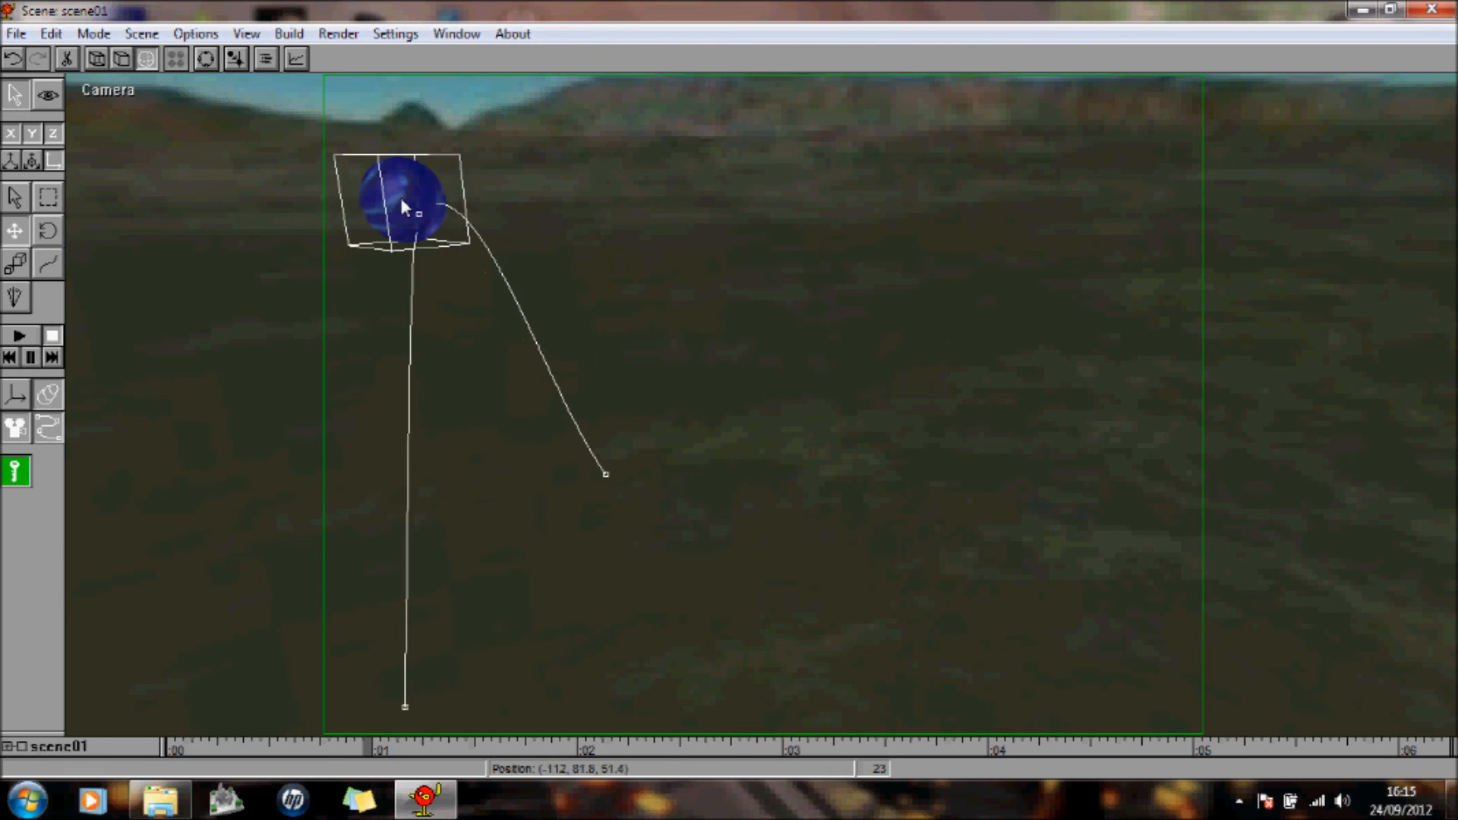
click(574, 750)
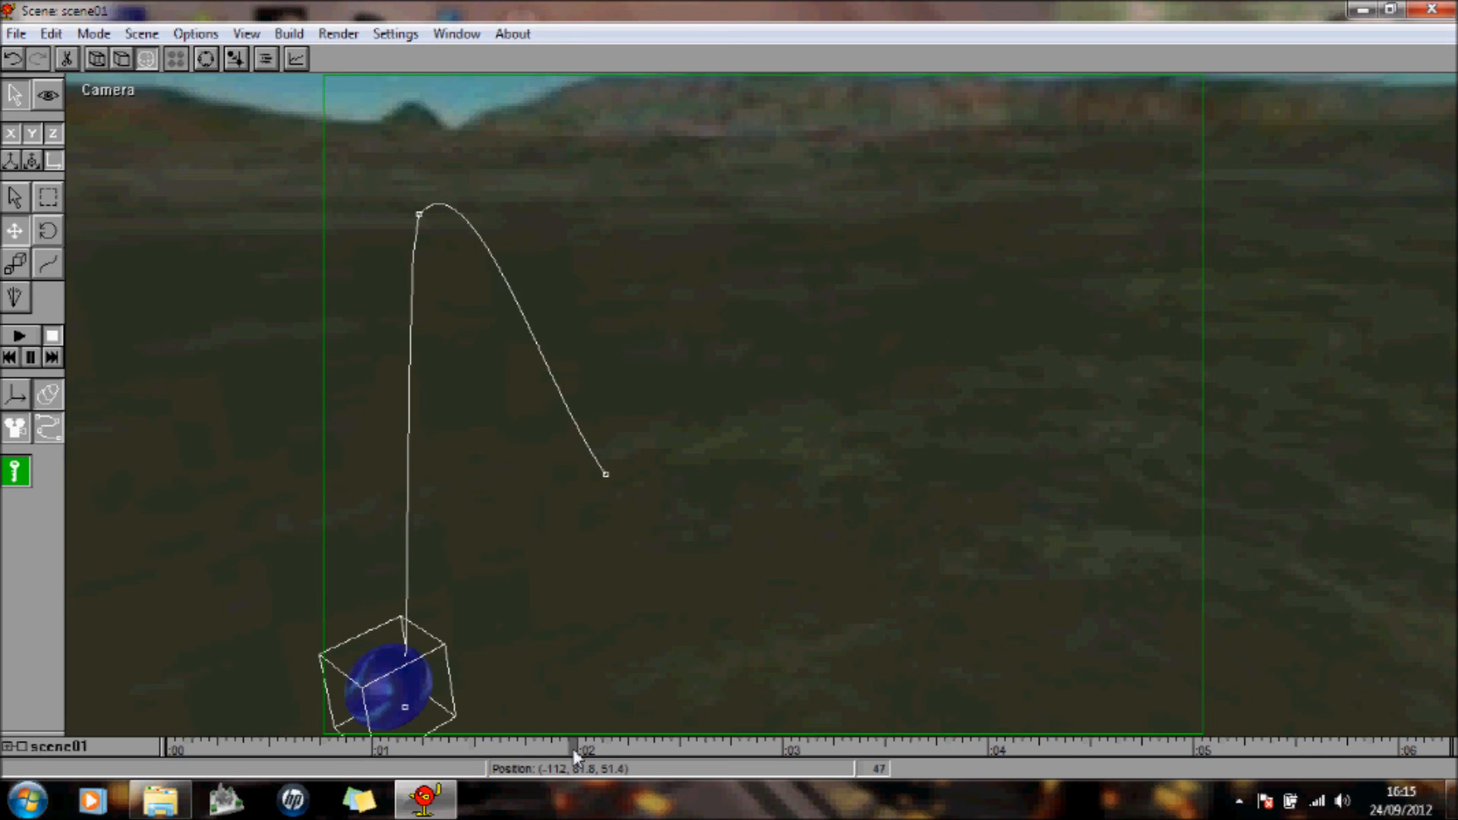
drag(442, 646, 845, 410)
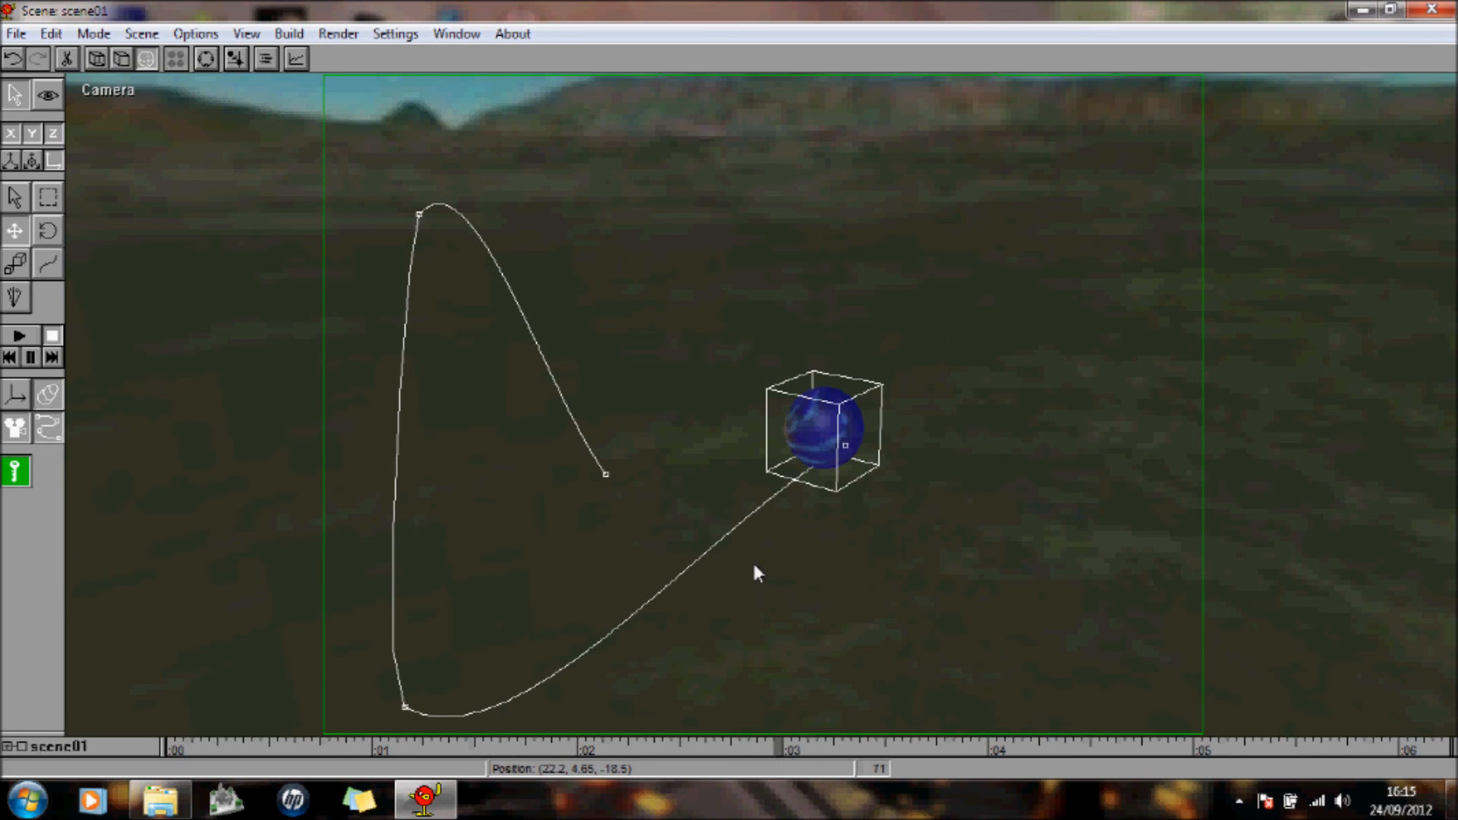
Step: Continue the sphere's motion path through about (-14.9, 85.4, -23), and move it to about (165, 4.65, -126) at frame 119
drag(839, 455, 758, 186)
click(981, 747)
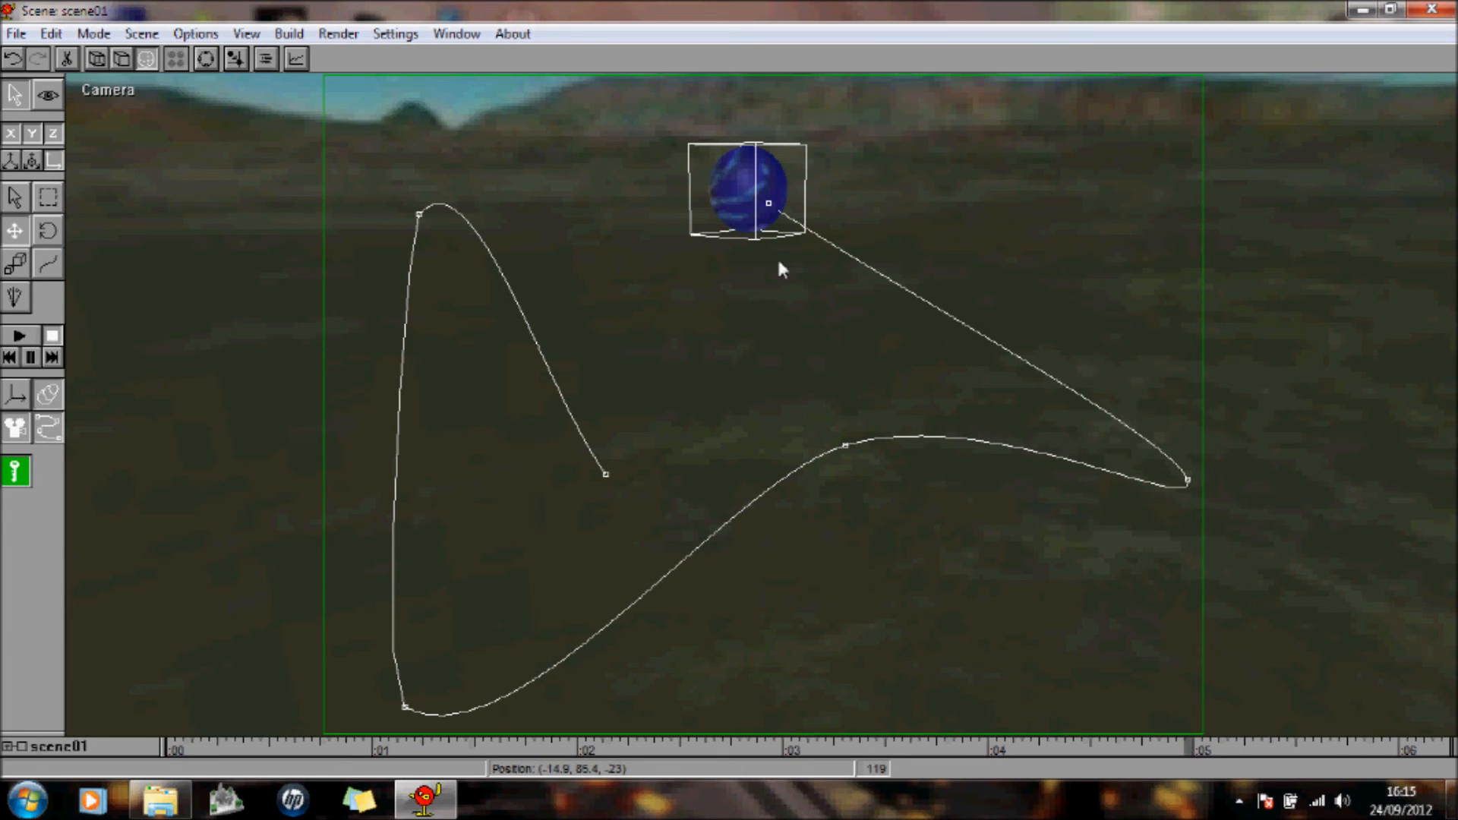
drag(749, 200, 1336, 440)
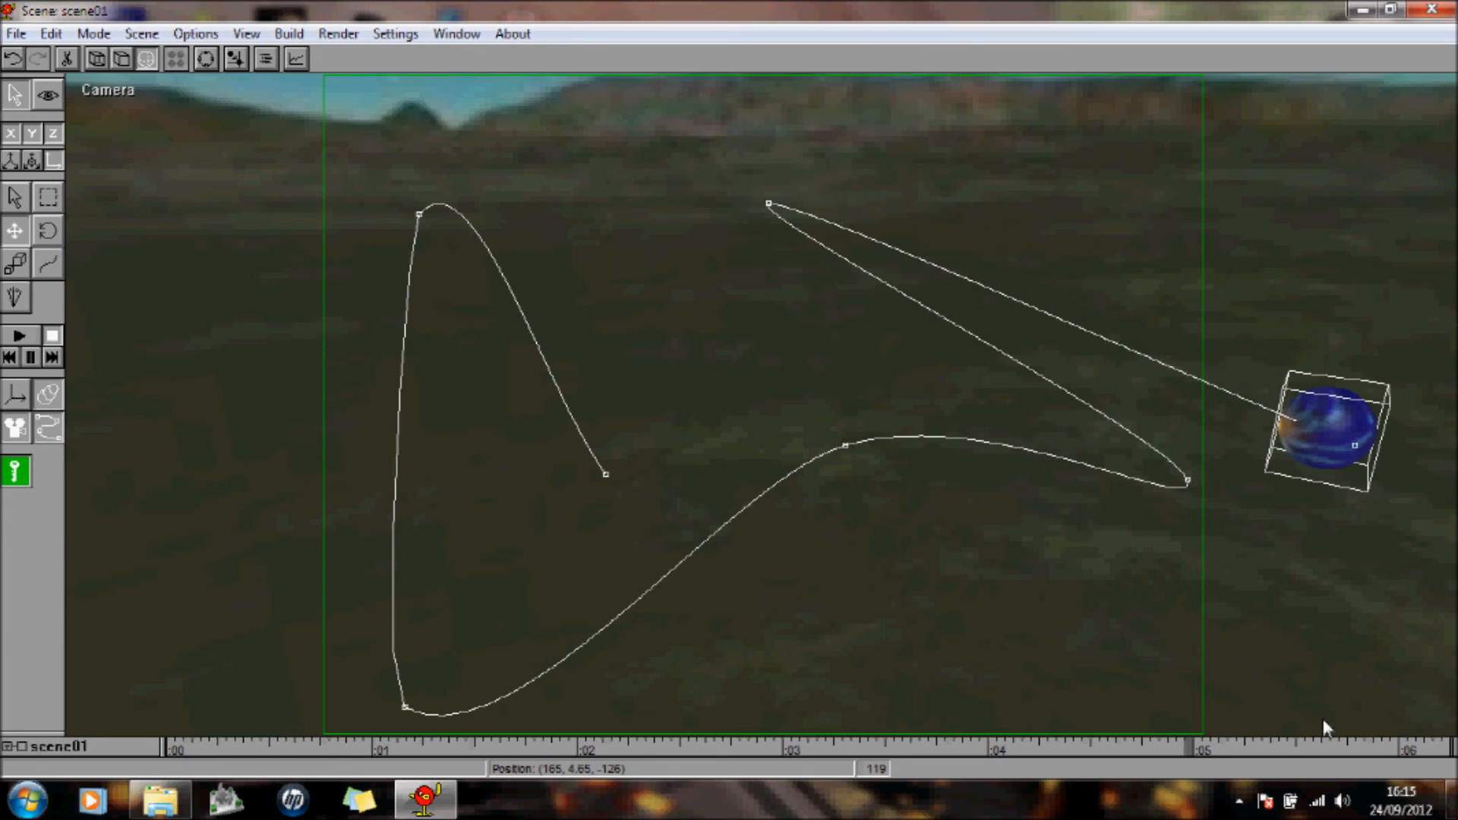
Step: At frame 131, switch the coordinate mode to object and bring the sphere close to the camera at about (140, 85.7, 155)
drag(1297, 444, 776, 583)
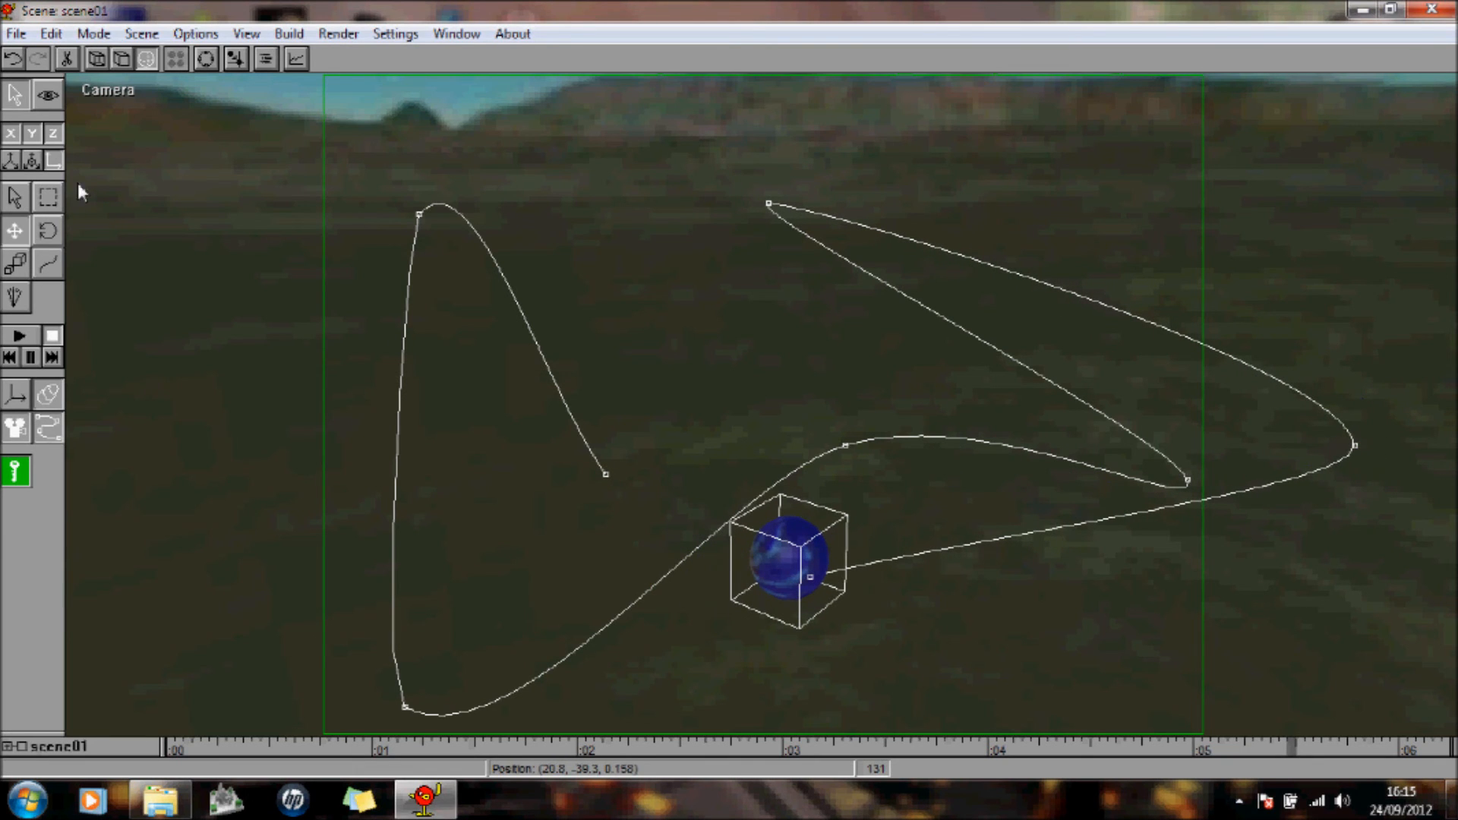
click(32, 161)
drag(791, 588, 687, 607)
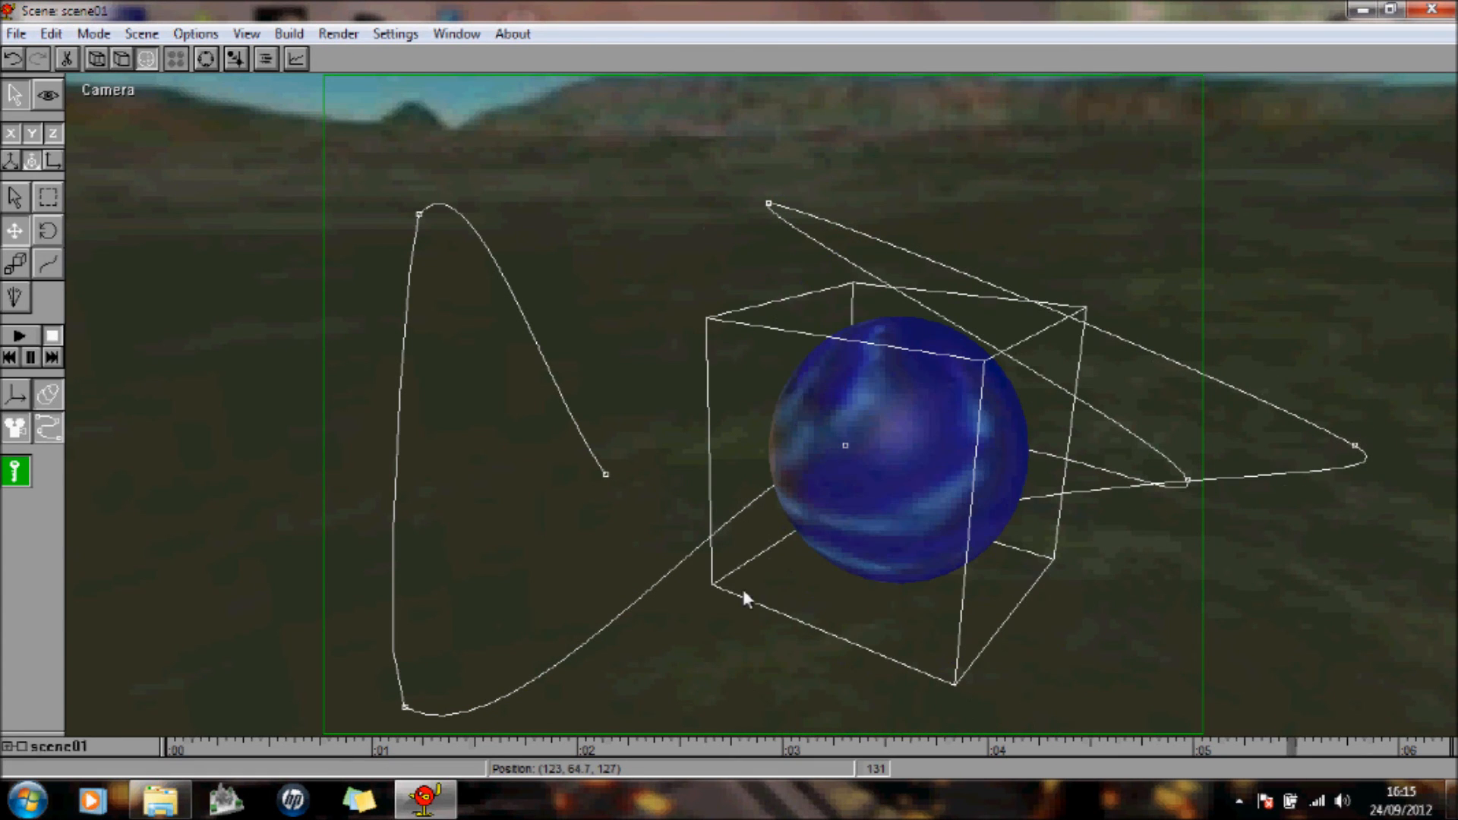
drag(932, 484, 892, 526)
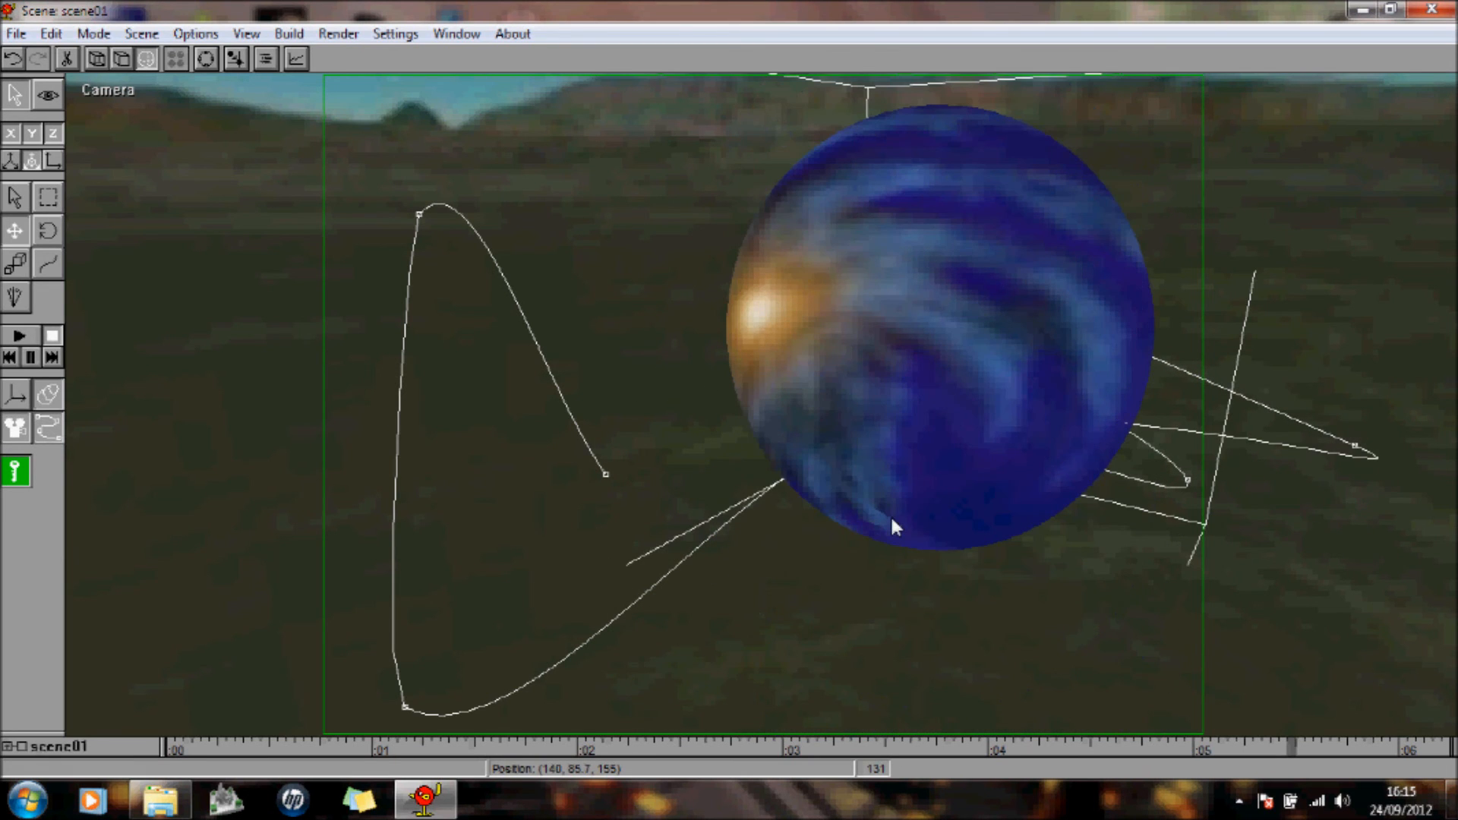
Step: Go to frame 143, turn off keyframe animation, and play the scene's animation
click(1394, 749)
click(15, 471)
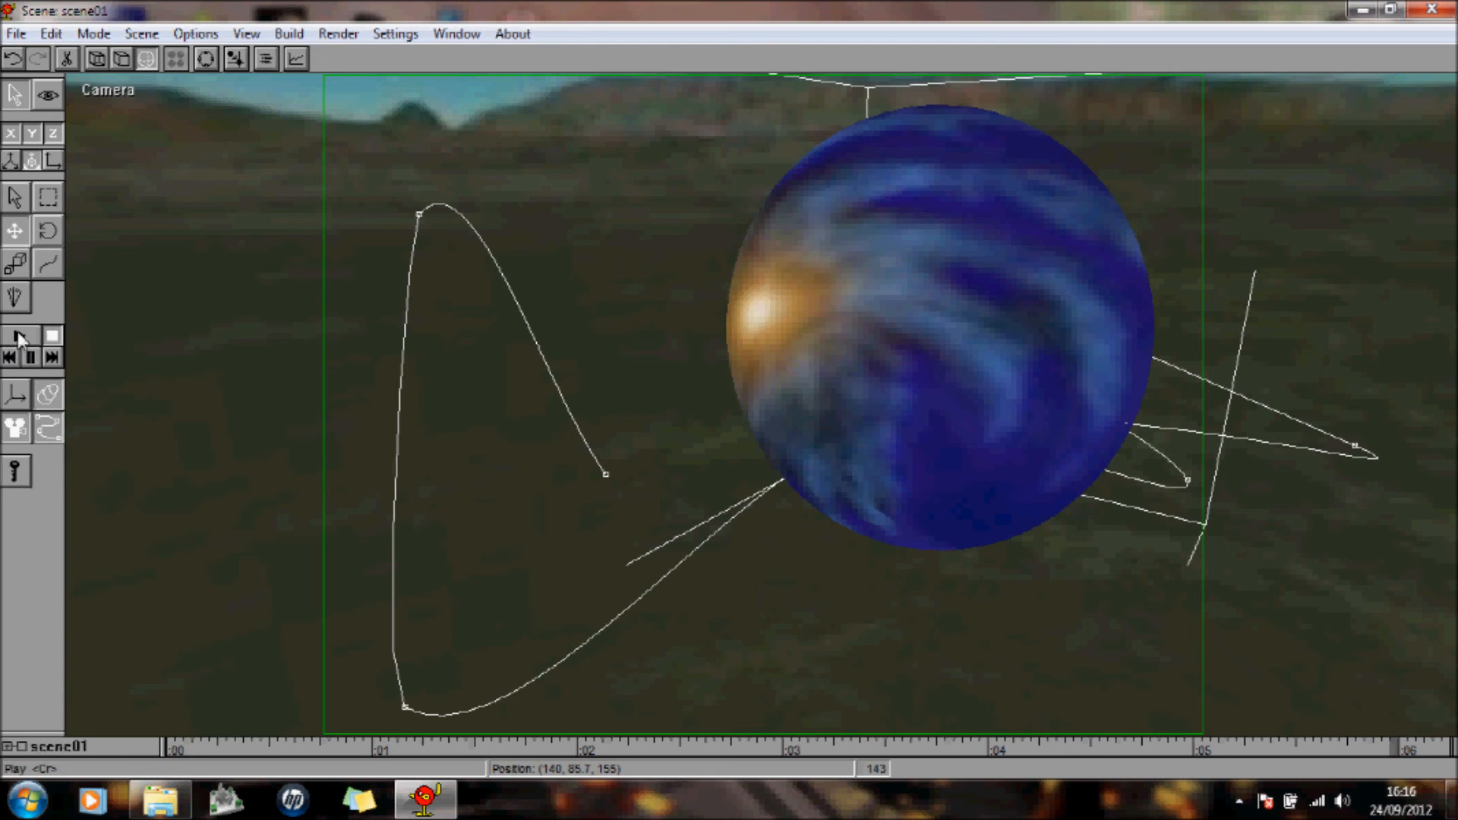
click(17, 334)
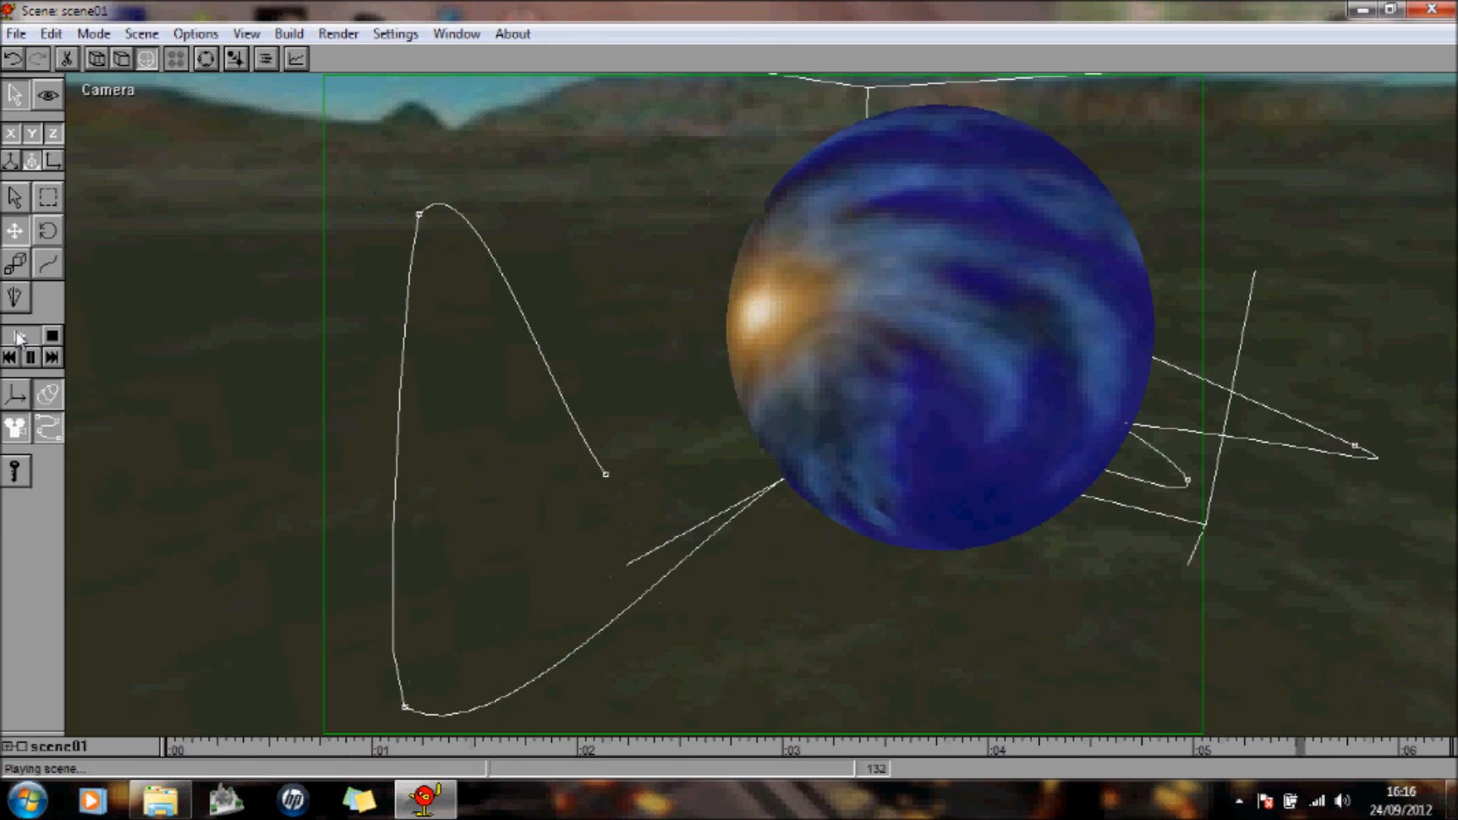
Step: Start a movie render and browse for its output file location to the AVI's folder inside the nested Anim8tor folders on the G: drive
click(338, 34)
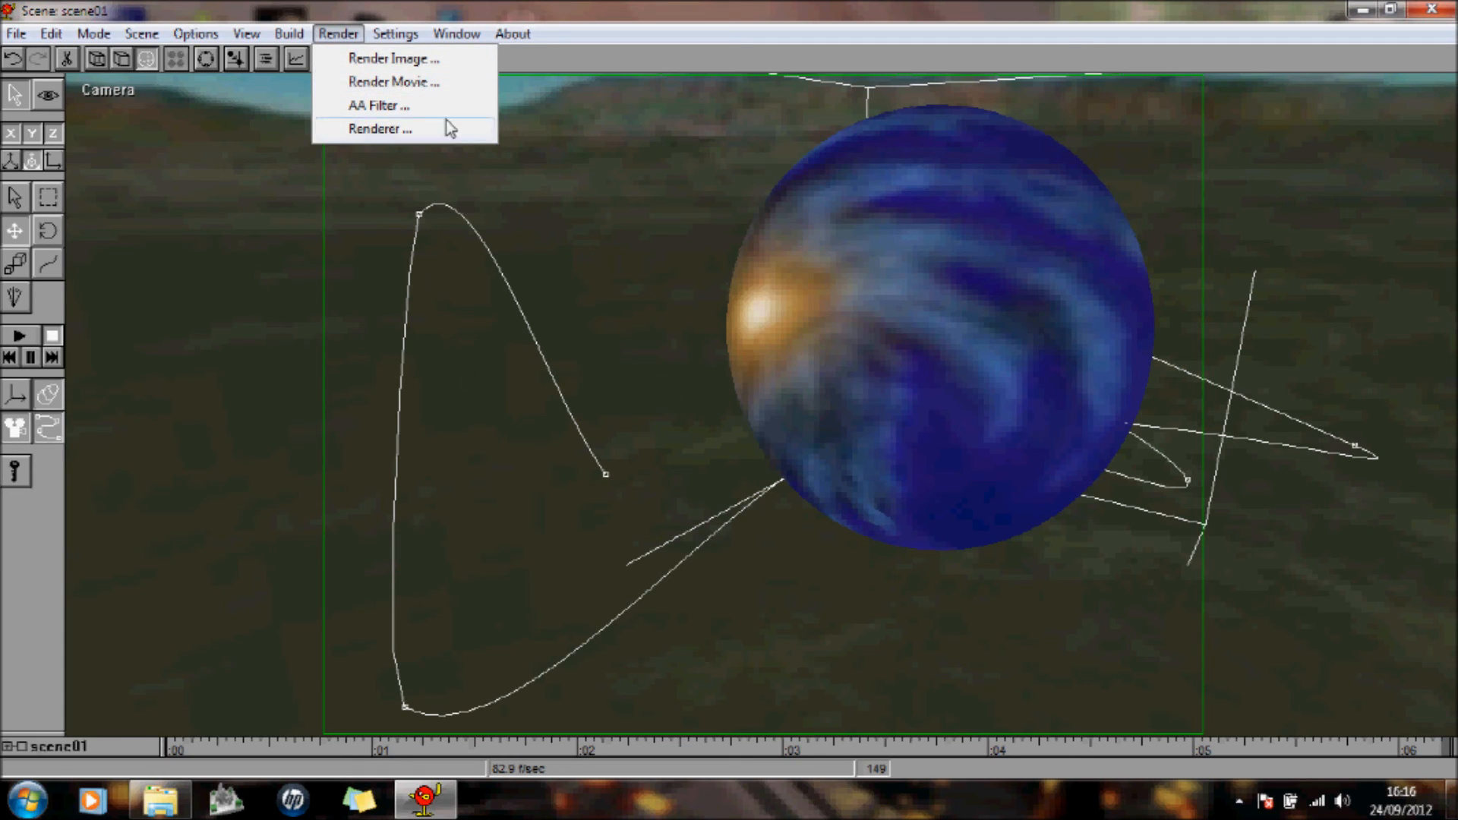
click(423, 84)
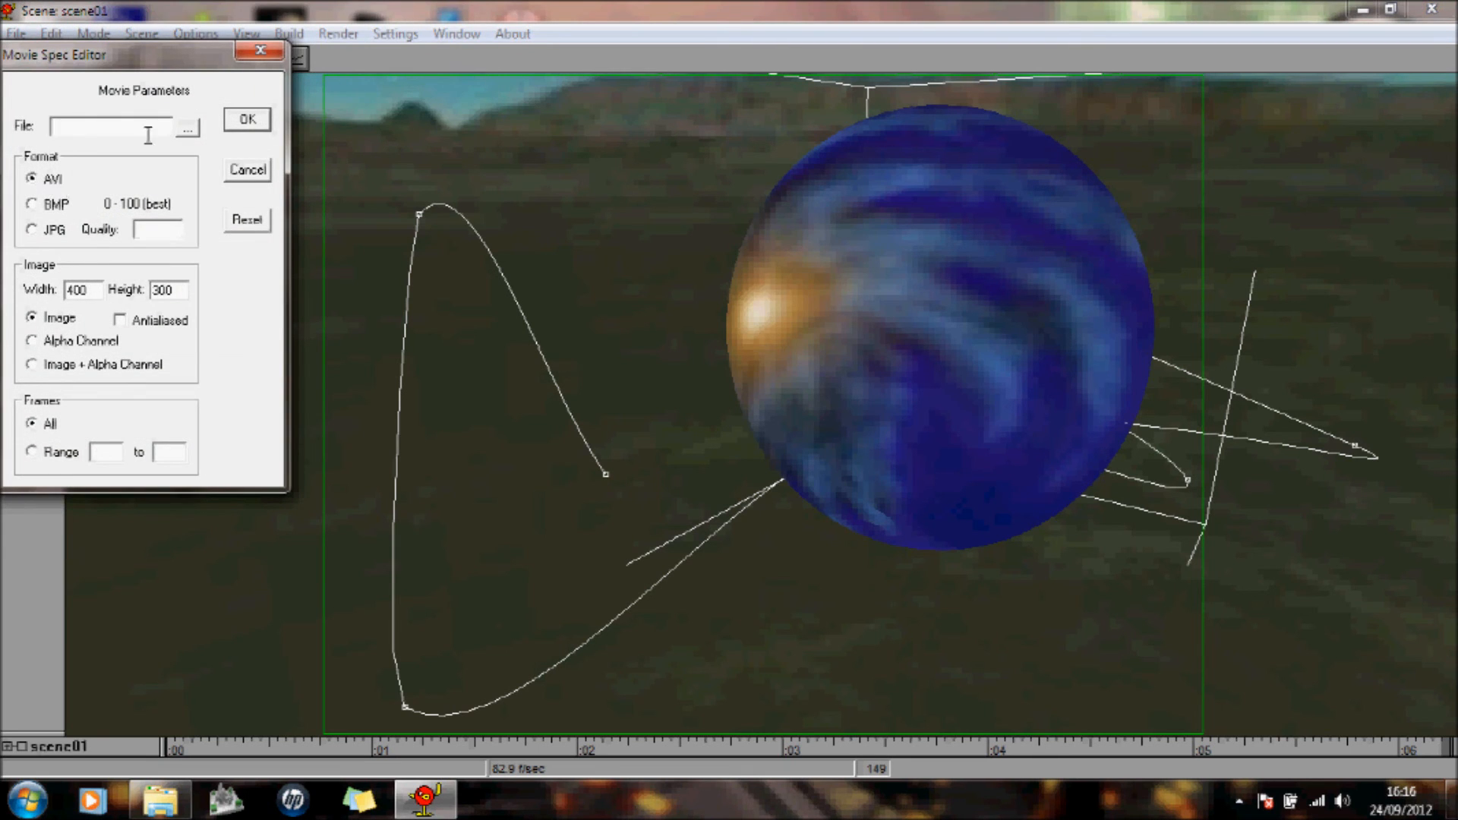
click(190, 130)
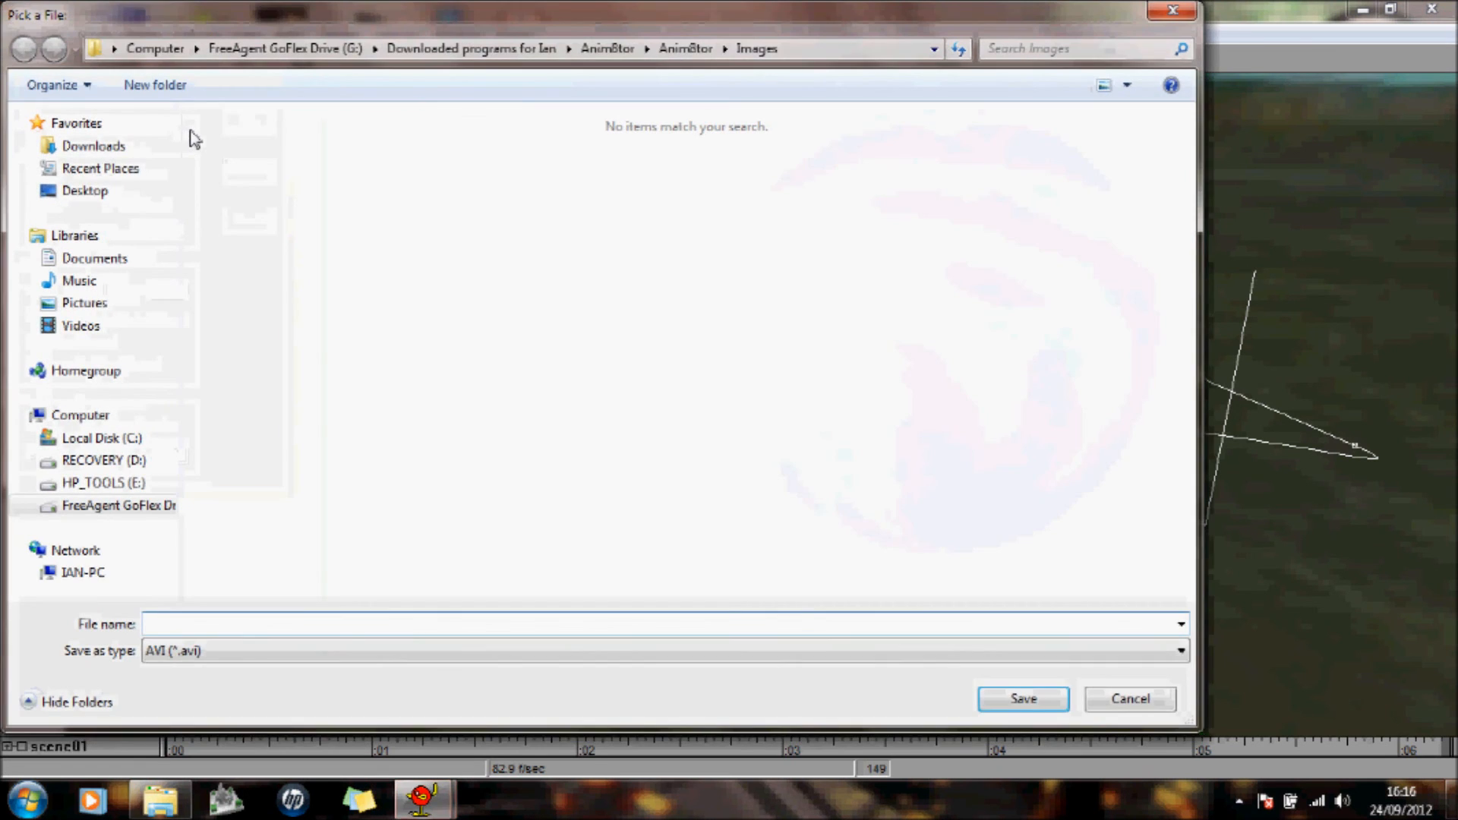
click(128, 511)
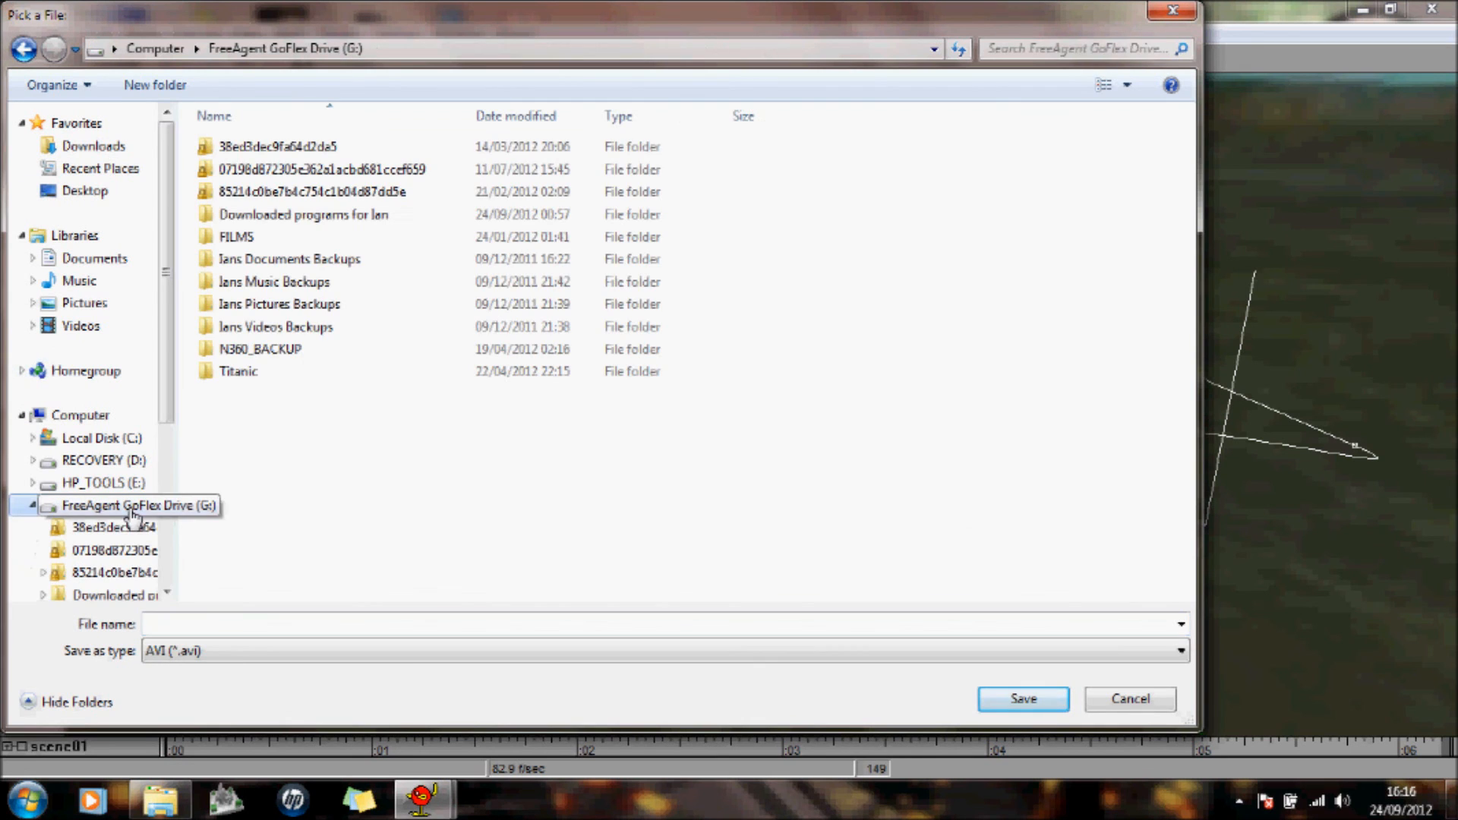
double_click(275, 214)
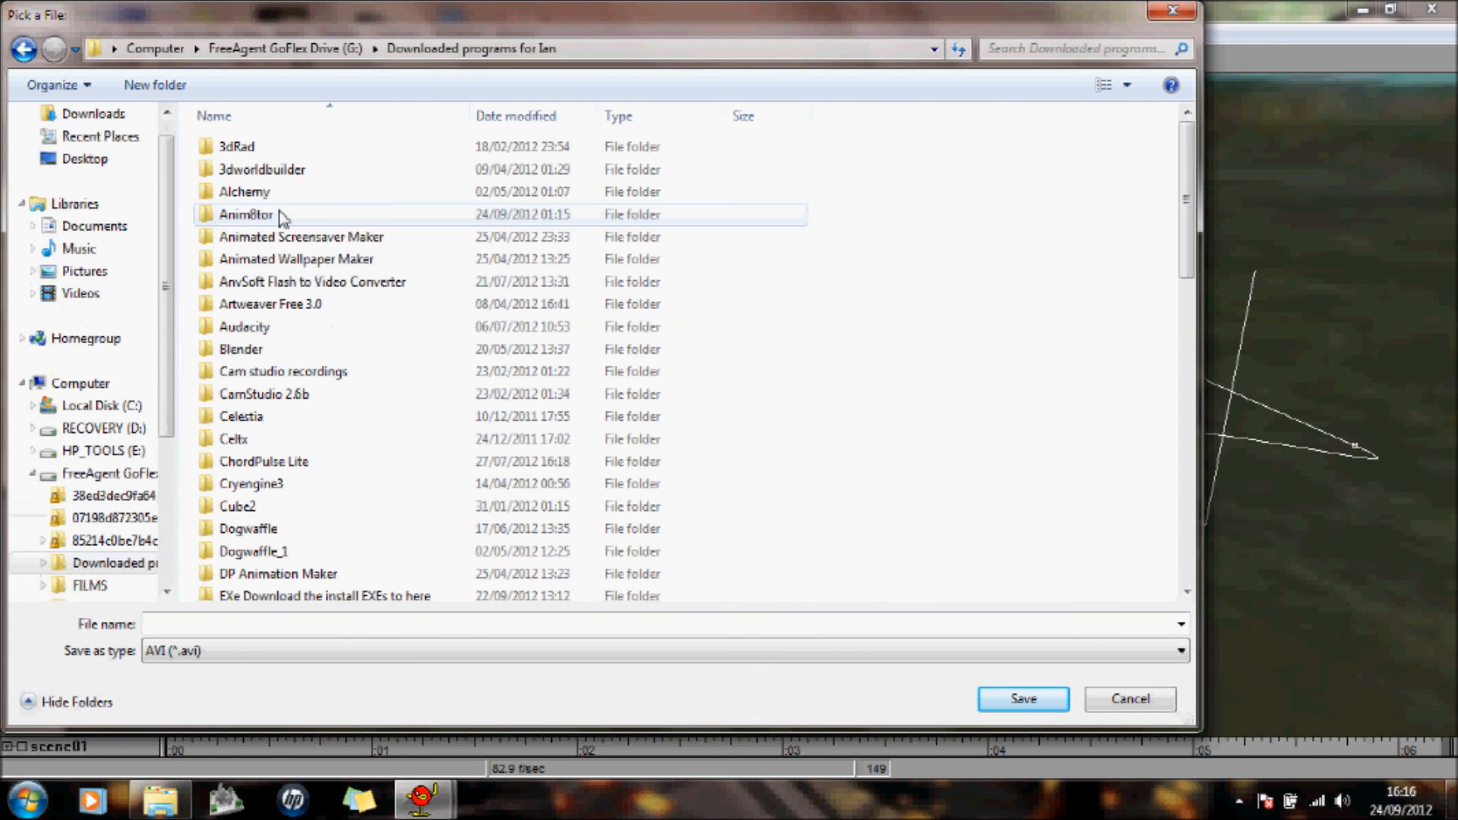
double_click(264, 219)
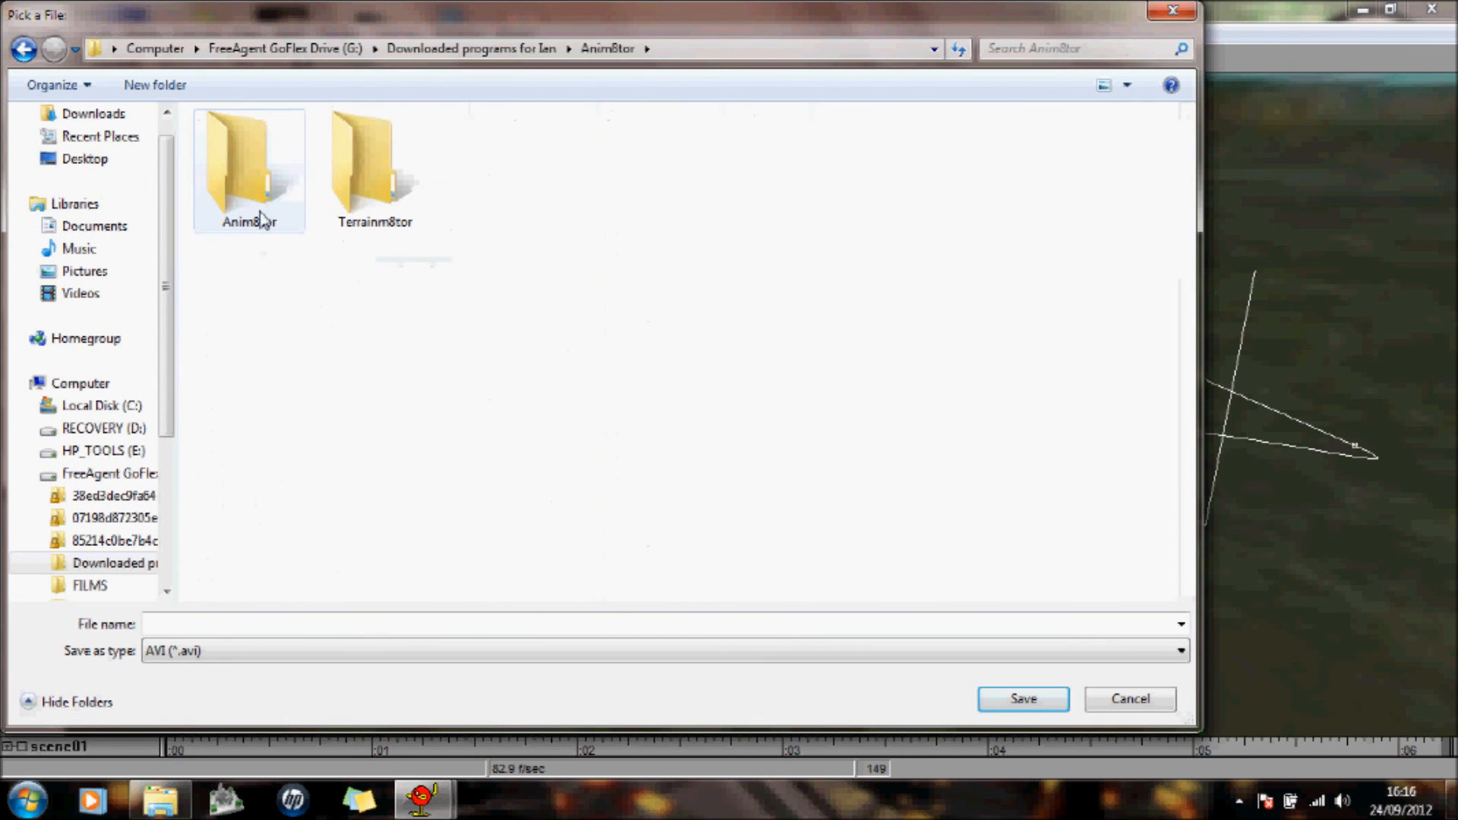
double_click(260, 220)
double_click(251, 187)
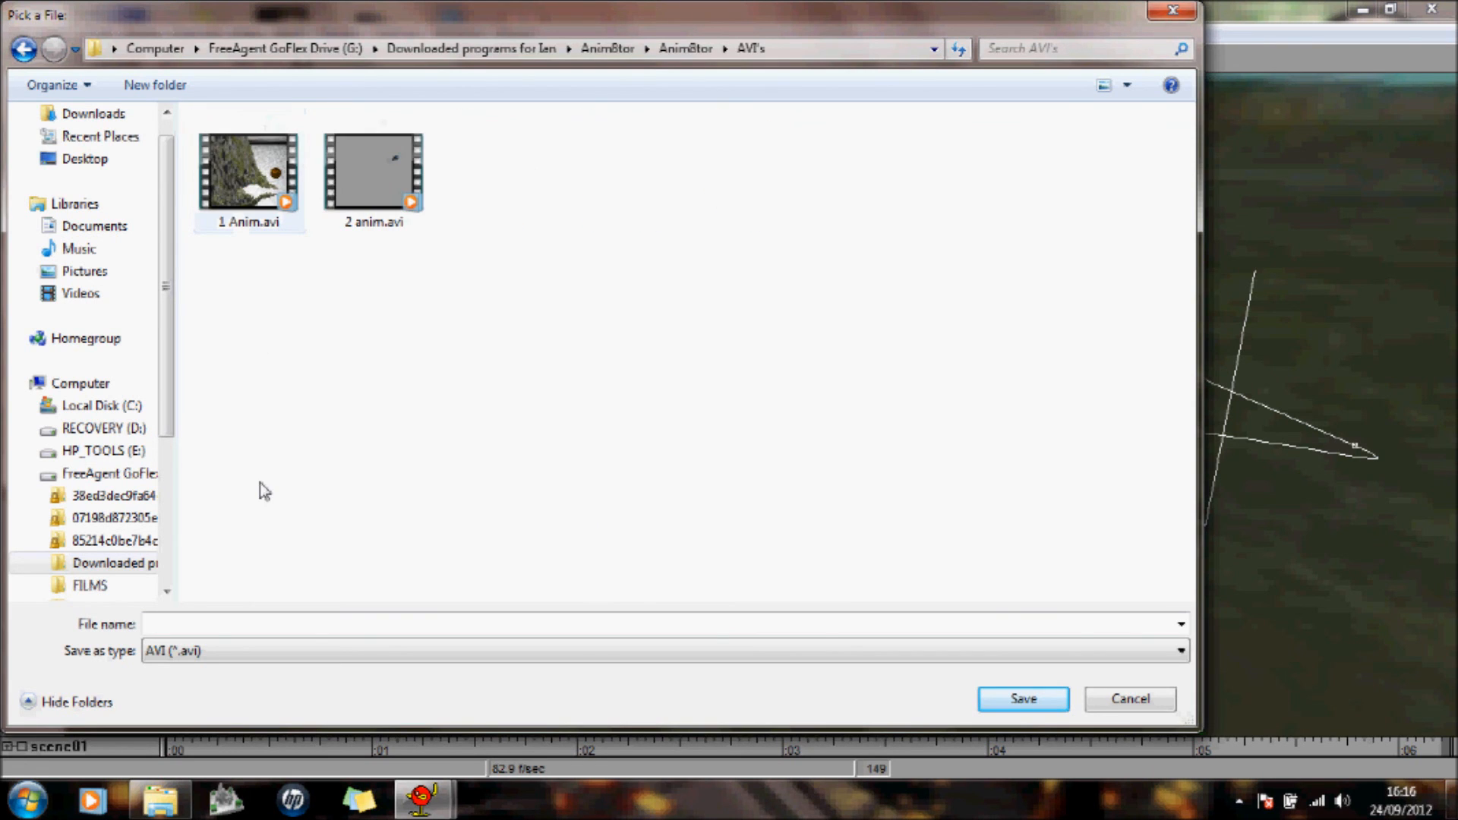
Step: Name the output file 3 anim and render the movie as AVI with the Full Frames (Uncompressed) compressor
click(174, 620)
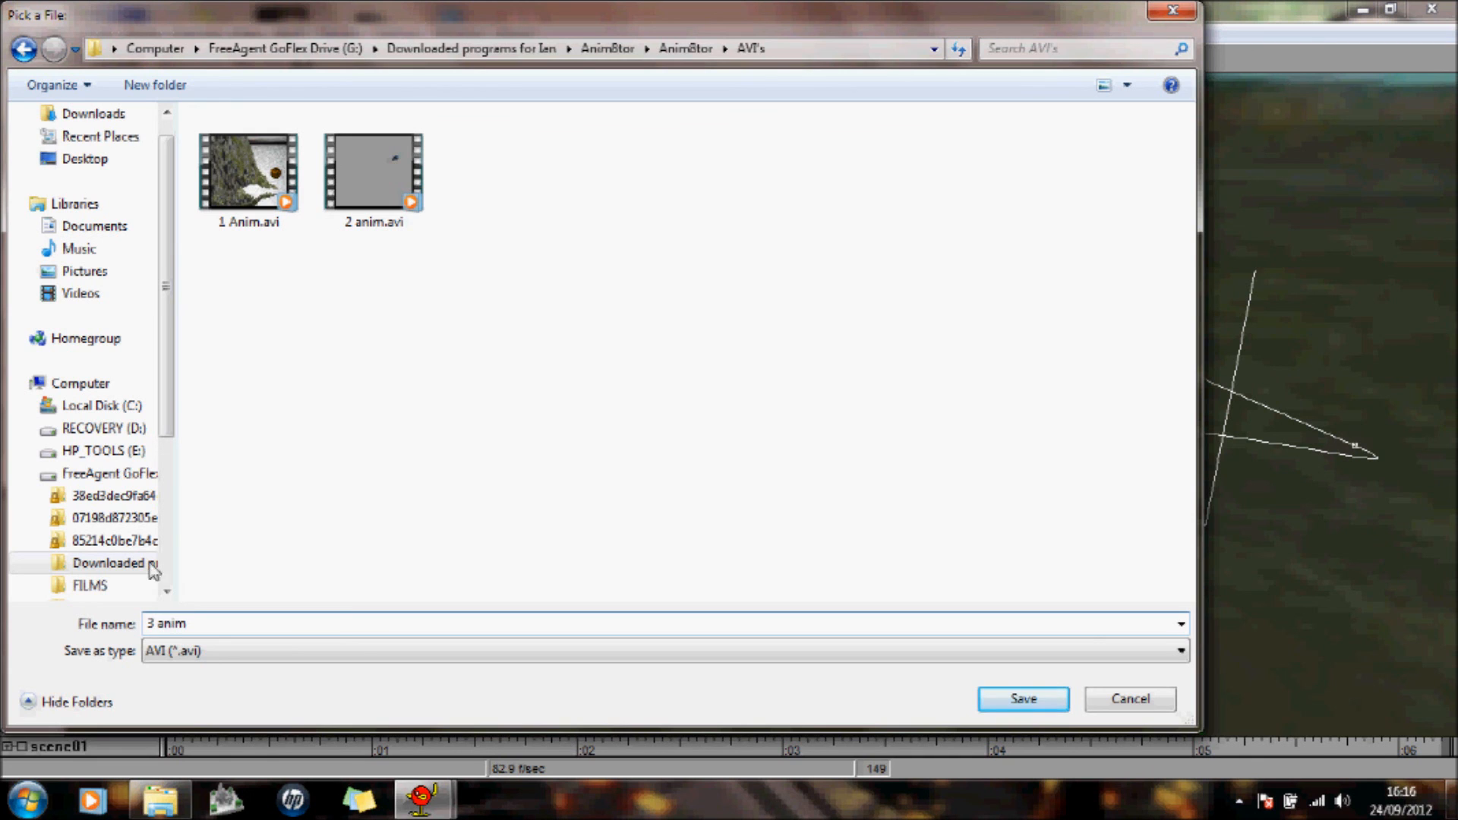
click(1021, 699)
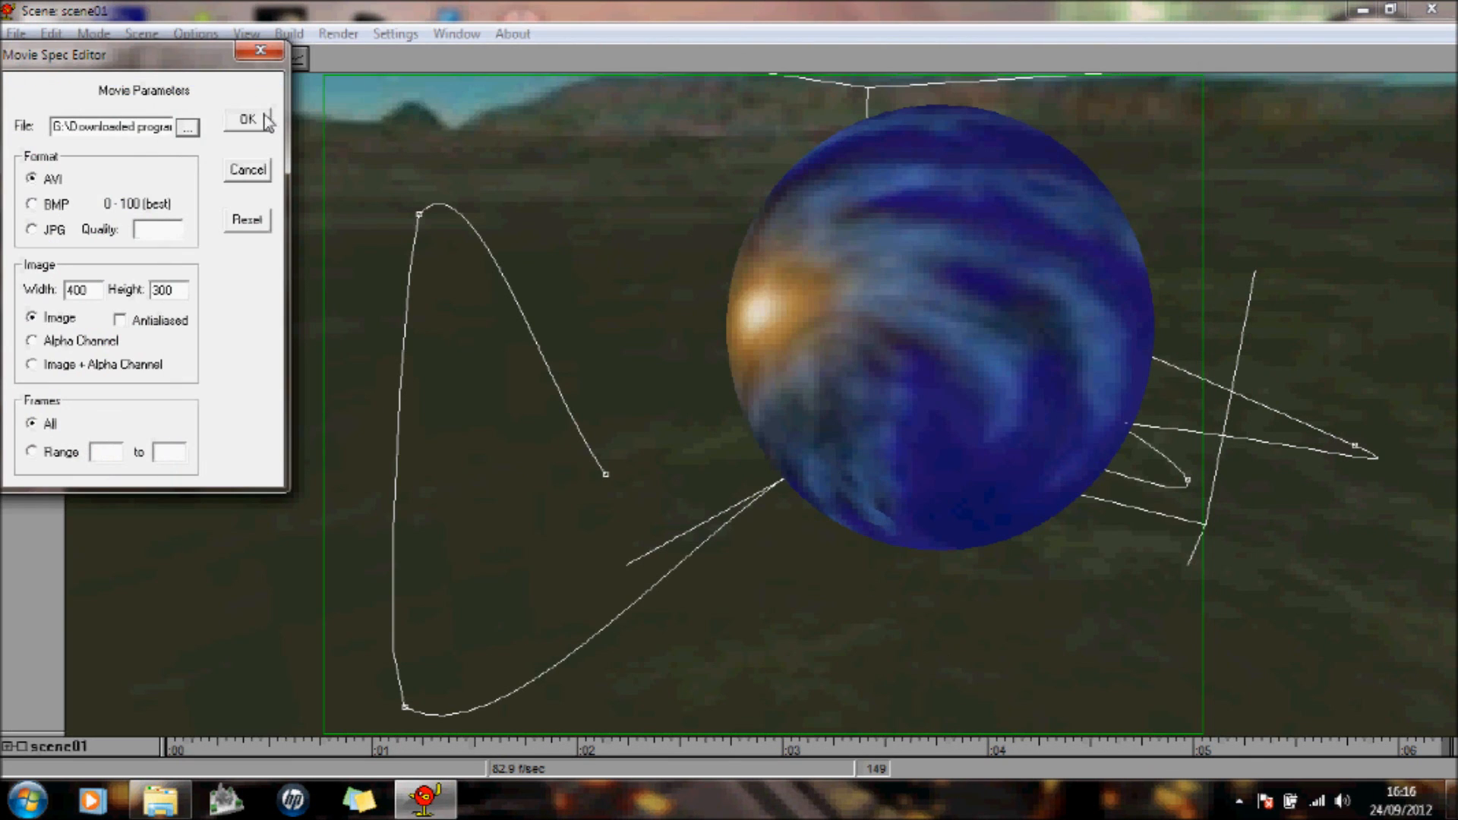
click(266, 120)
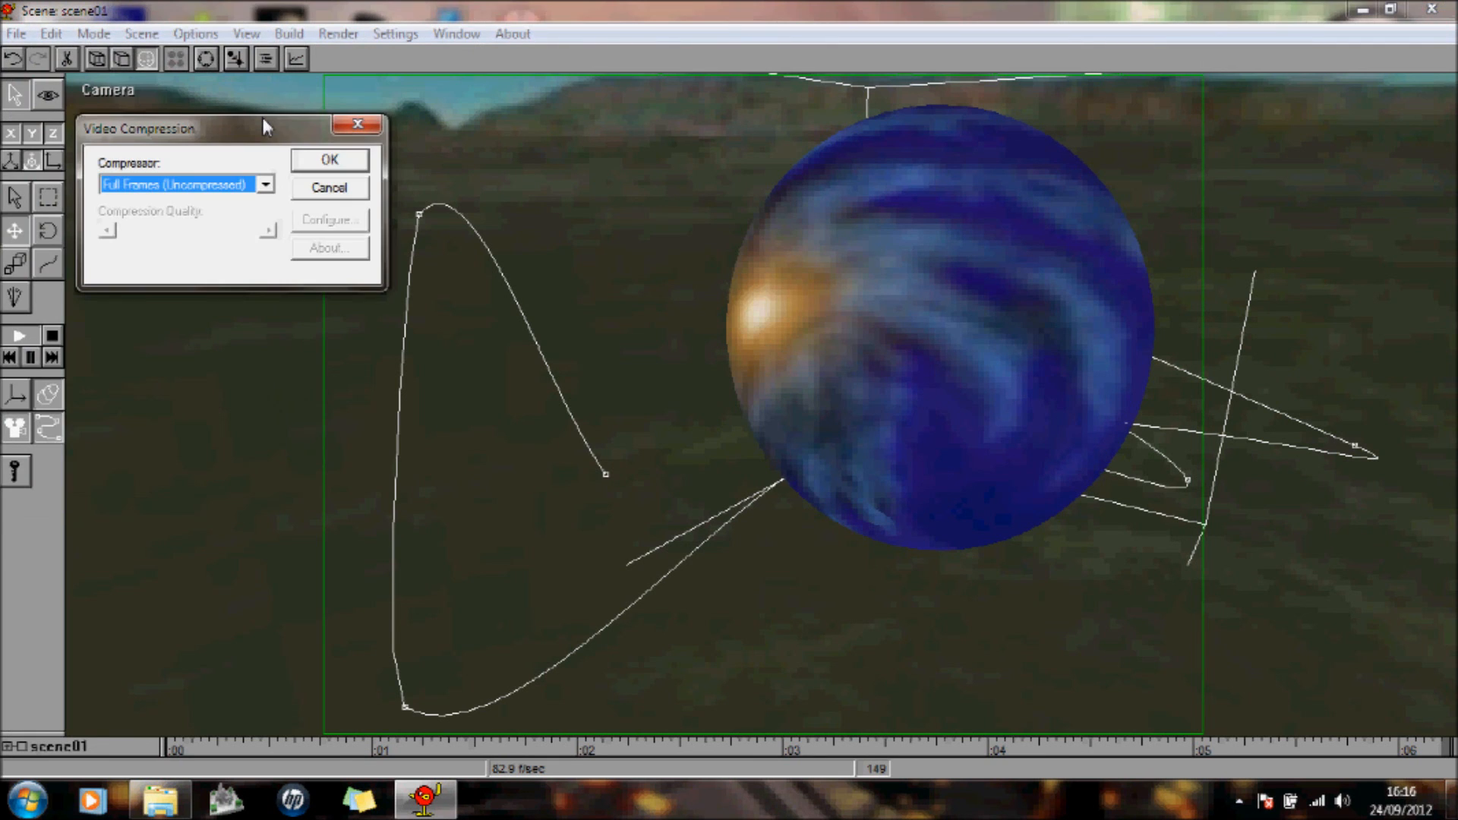
click(332, 161)
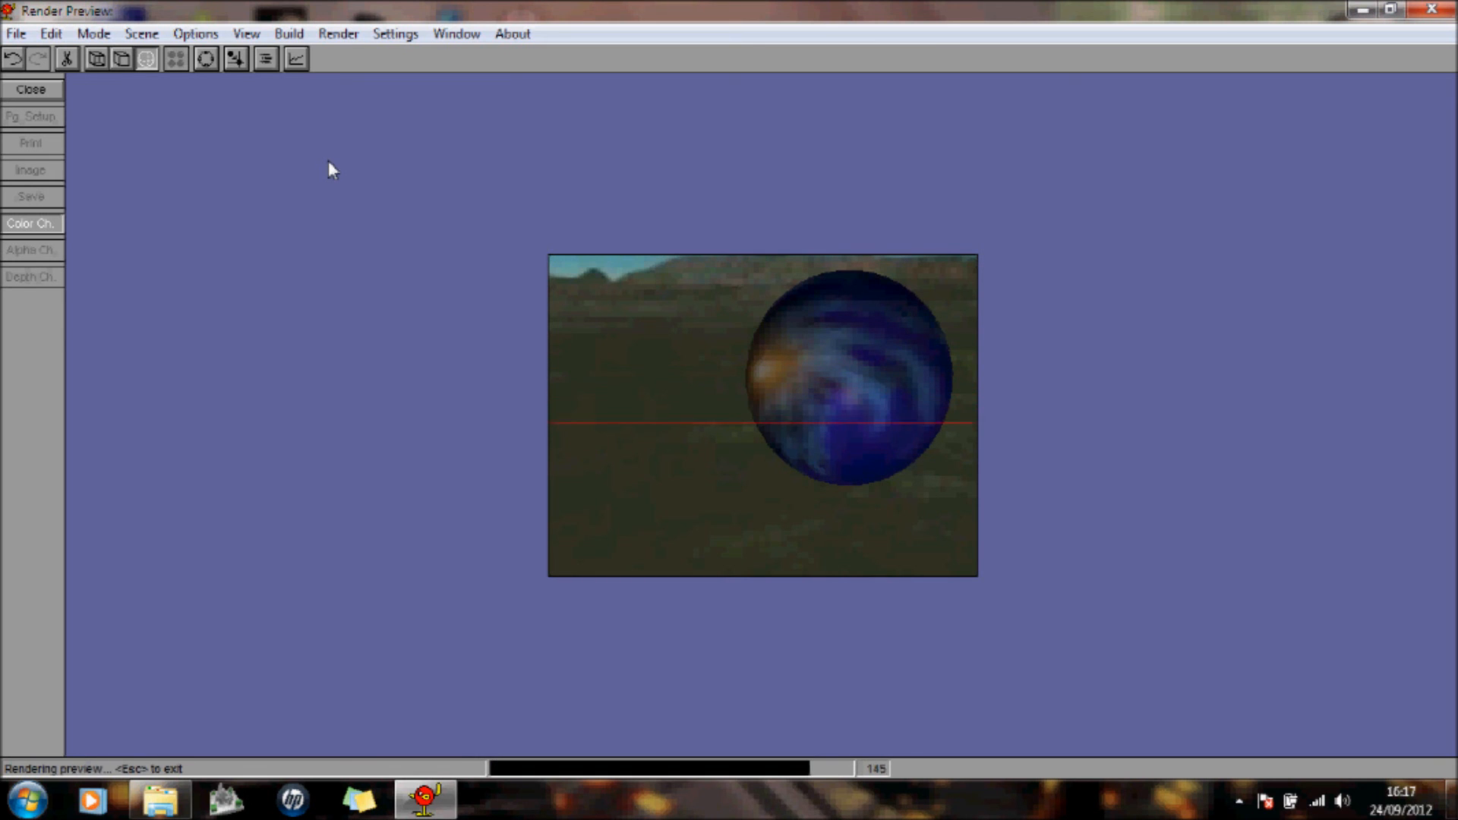
Step: Switch to Windows Explorer, open the Anim8tor AVI's folder on the G: drive, and play 3 anim.avi in a maximized player window
click(161, 801)
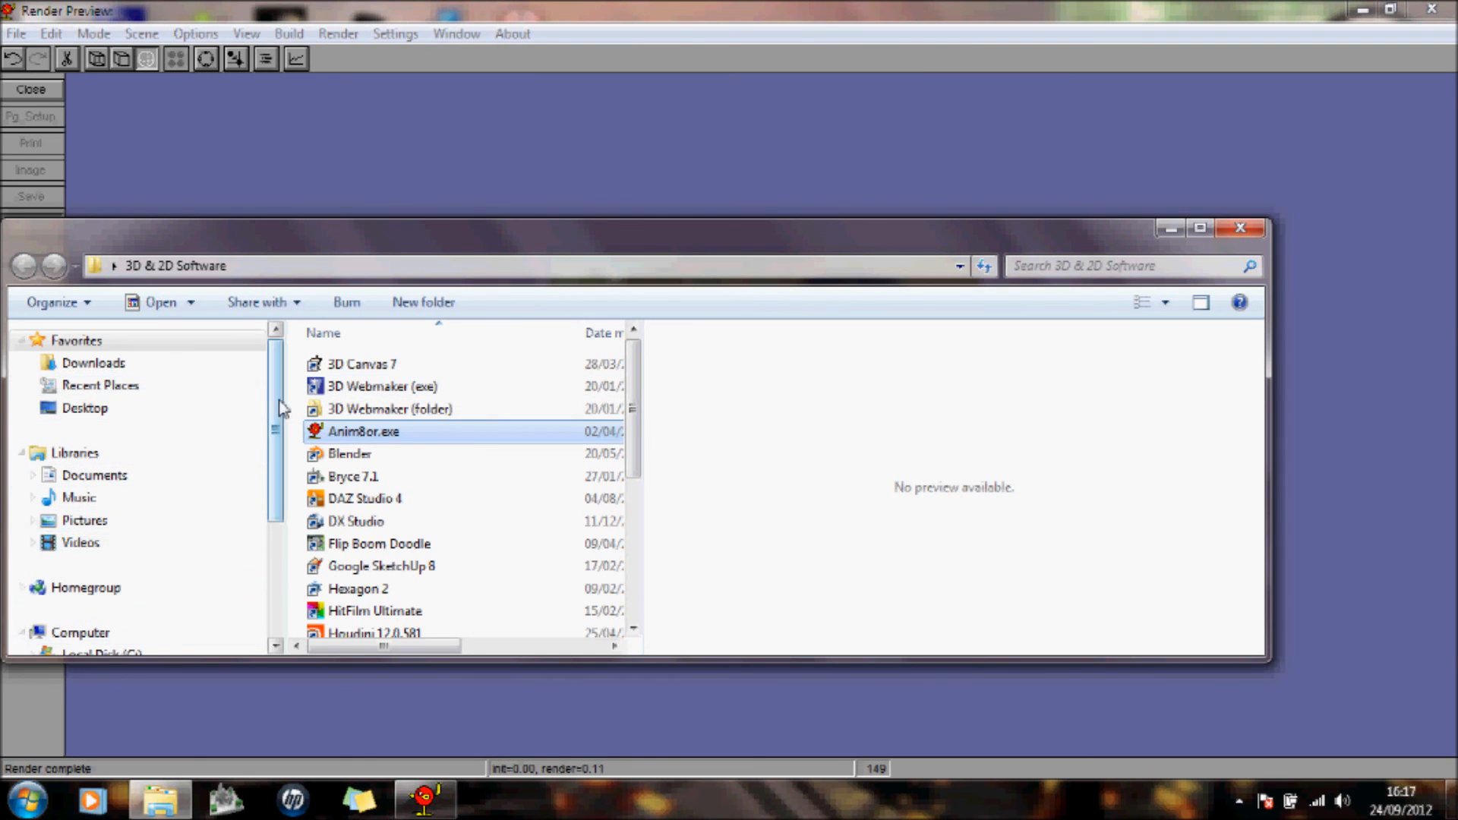
drag(279, 409, 254, 530)
click(194, 532)
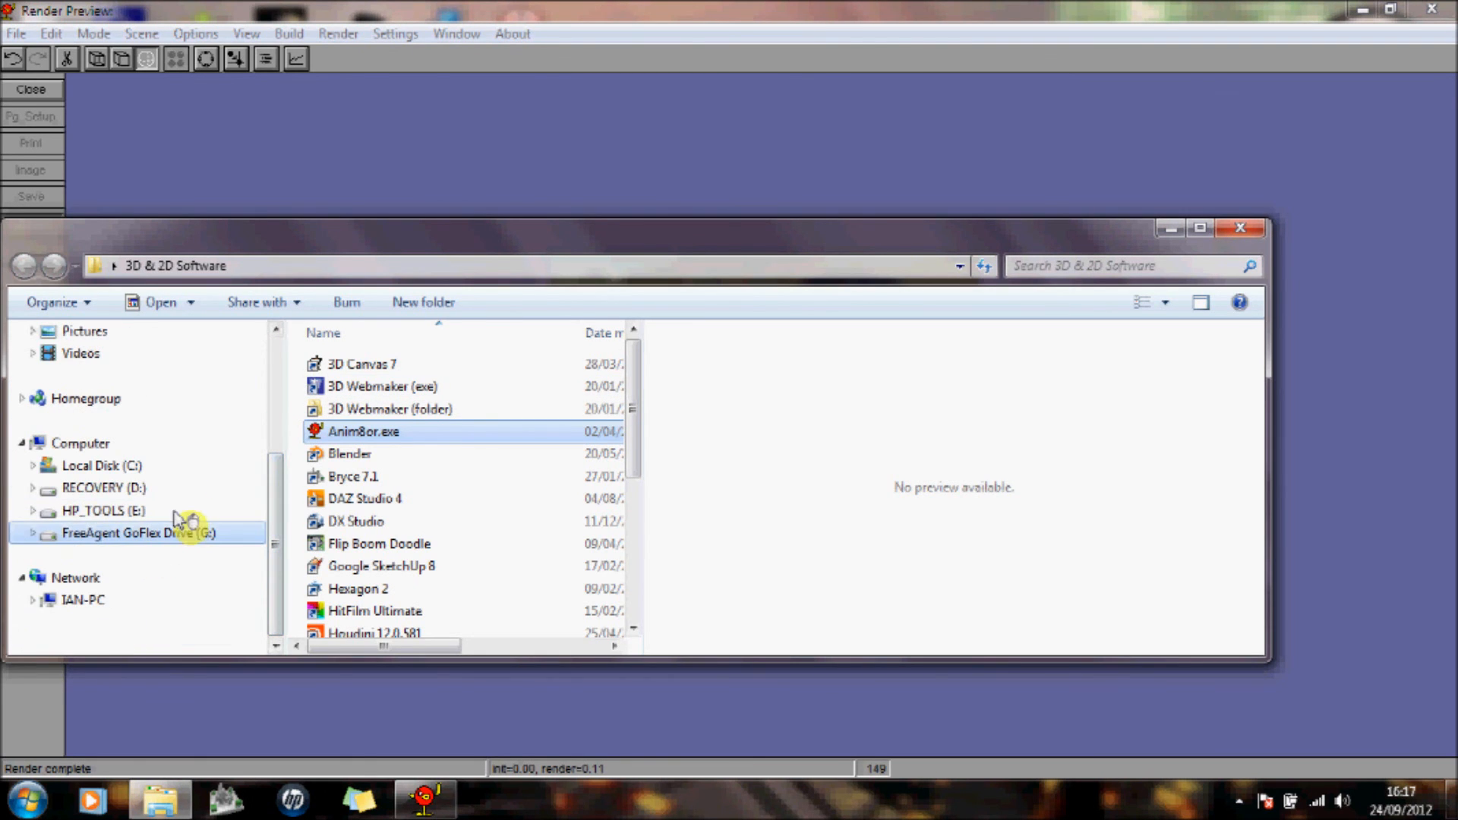
click(388, 433)
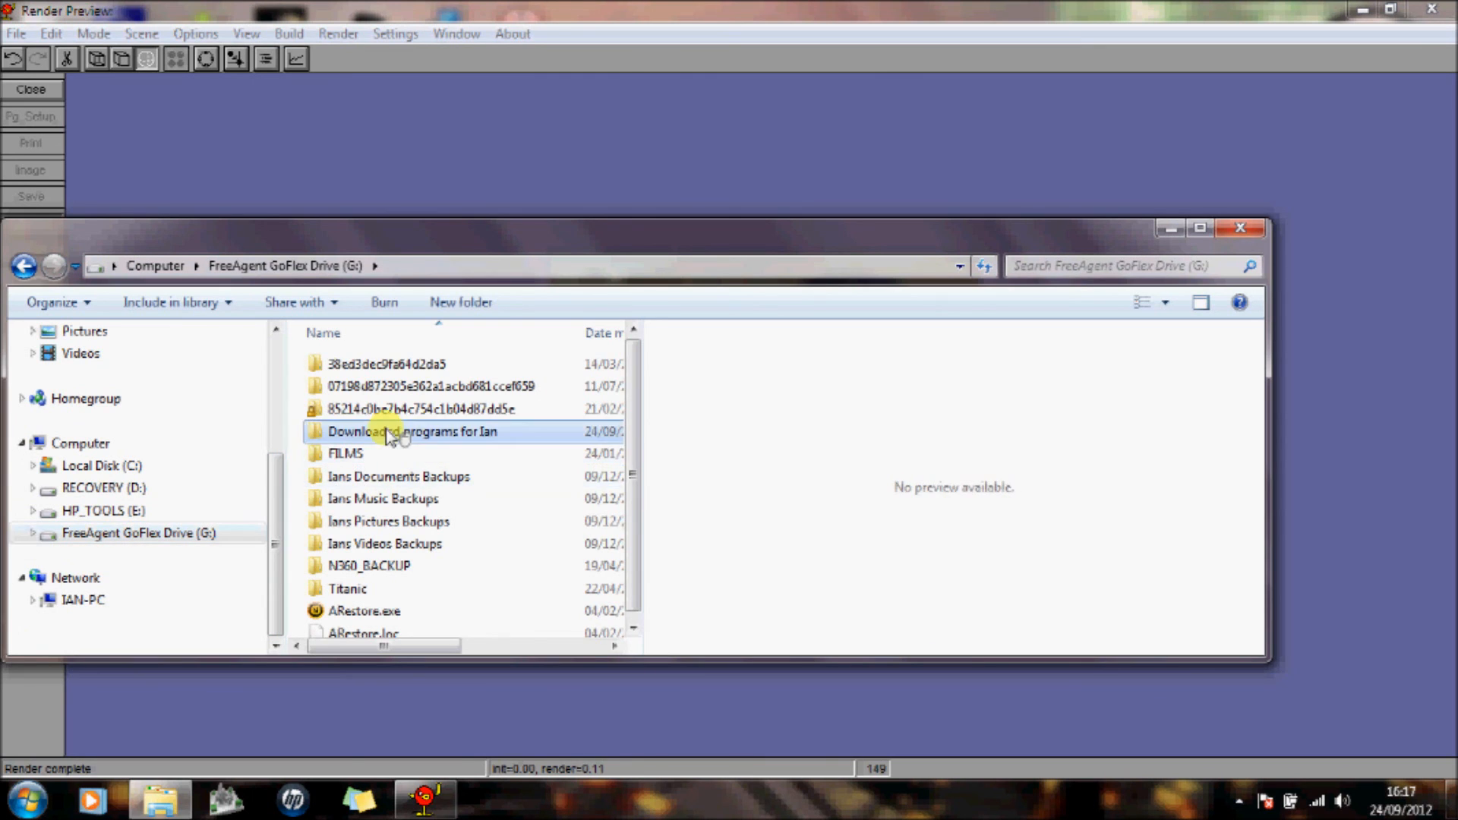
double_click(389, 433)
double_click(381, 427)
double_click(382, 438)
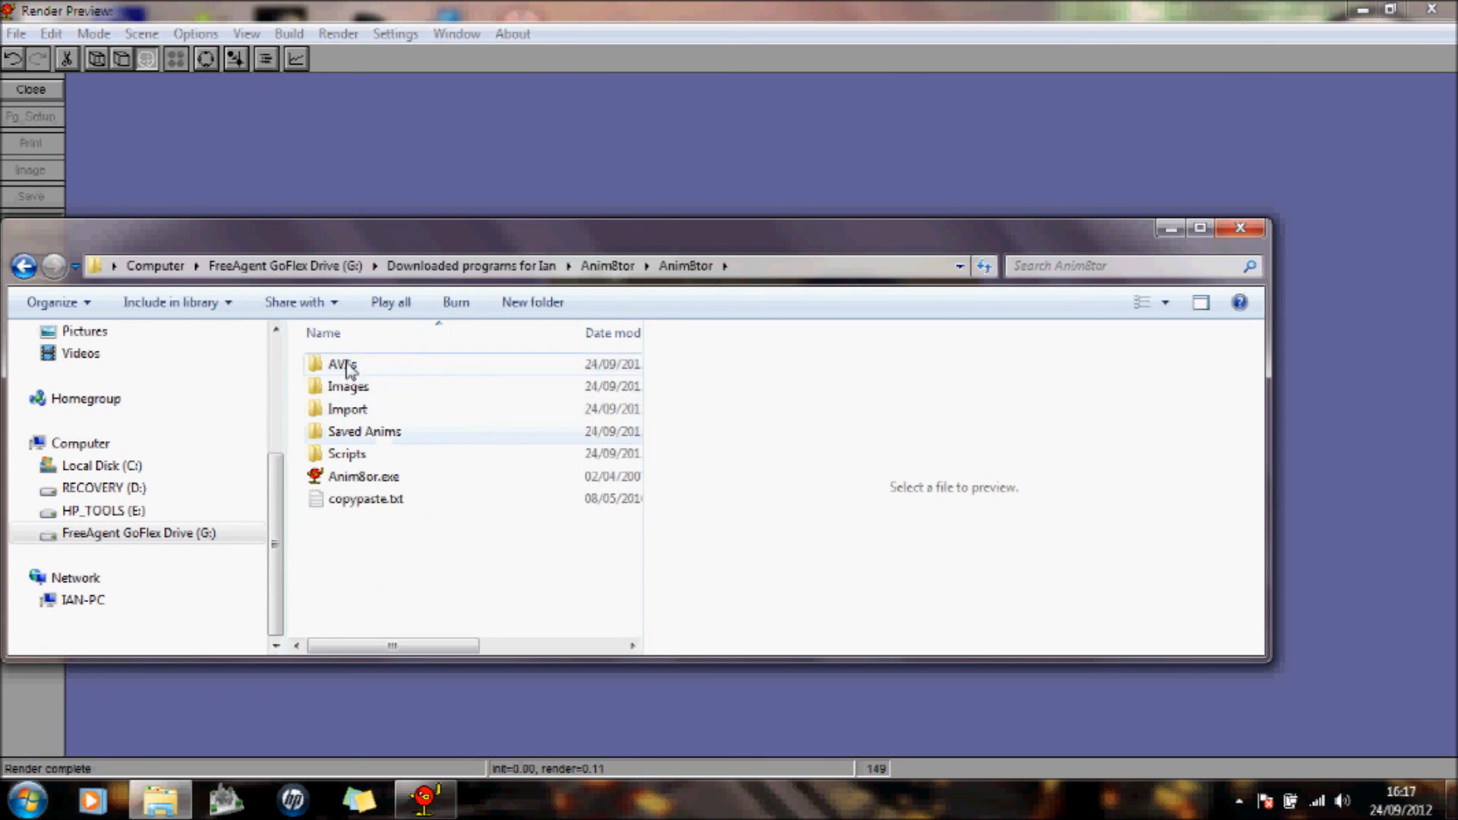
double_click(346, 367)
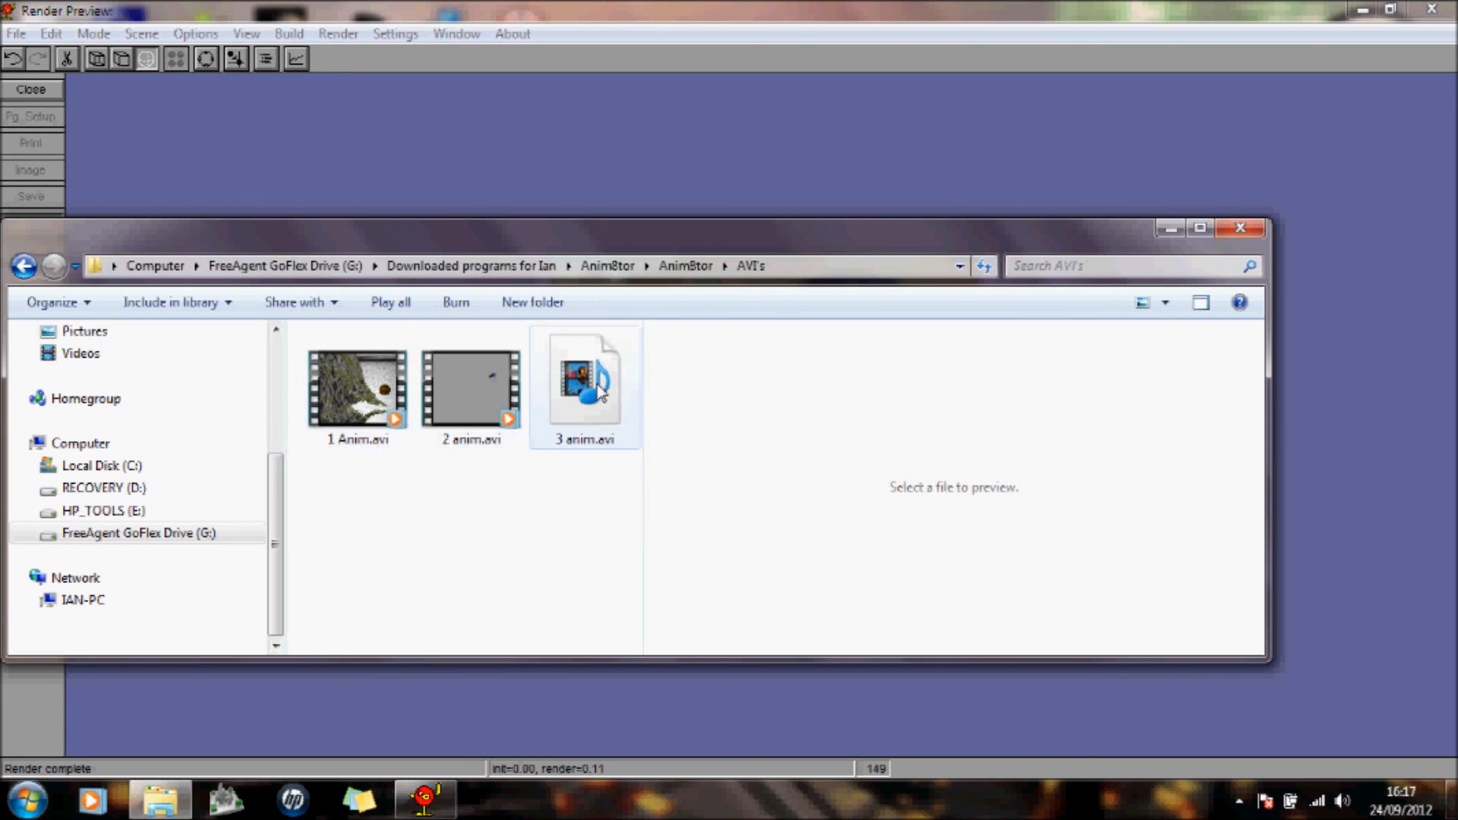
click(597, 391)
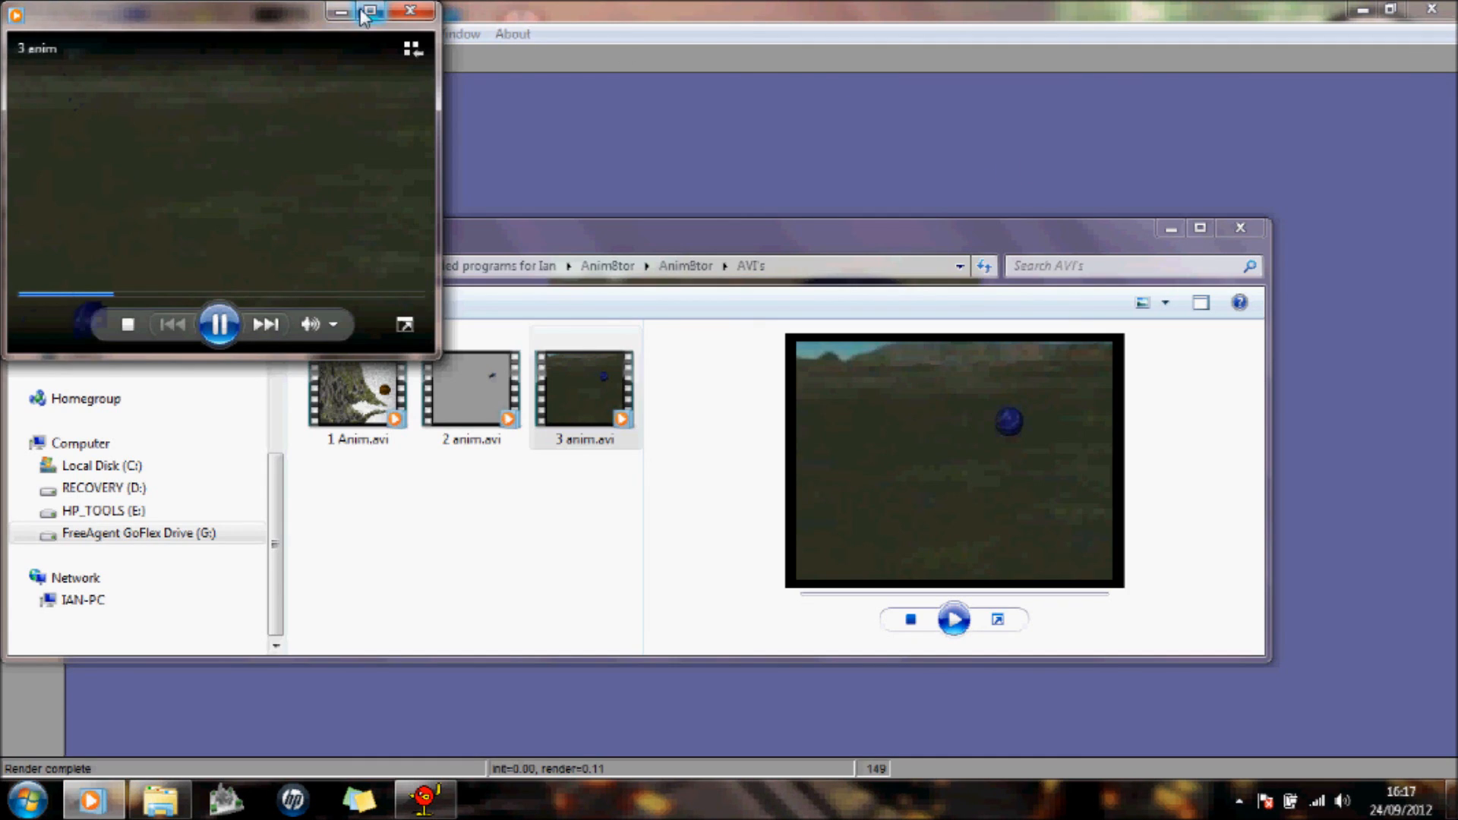
click(363, 11)
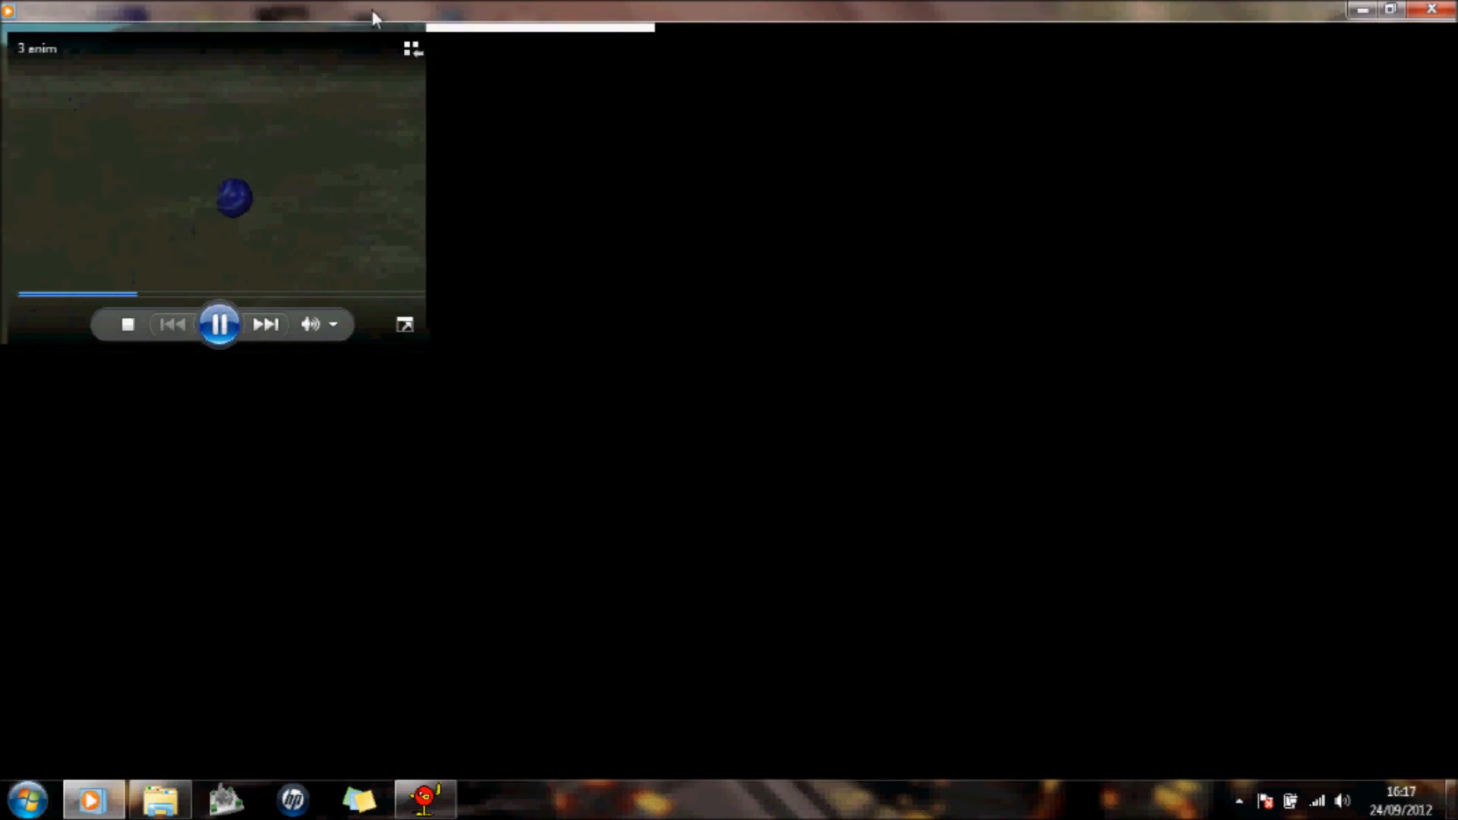